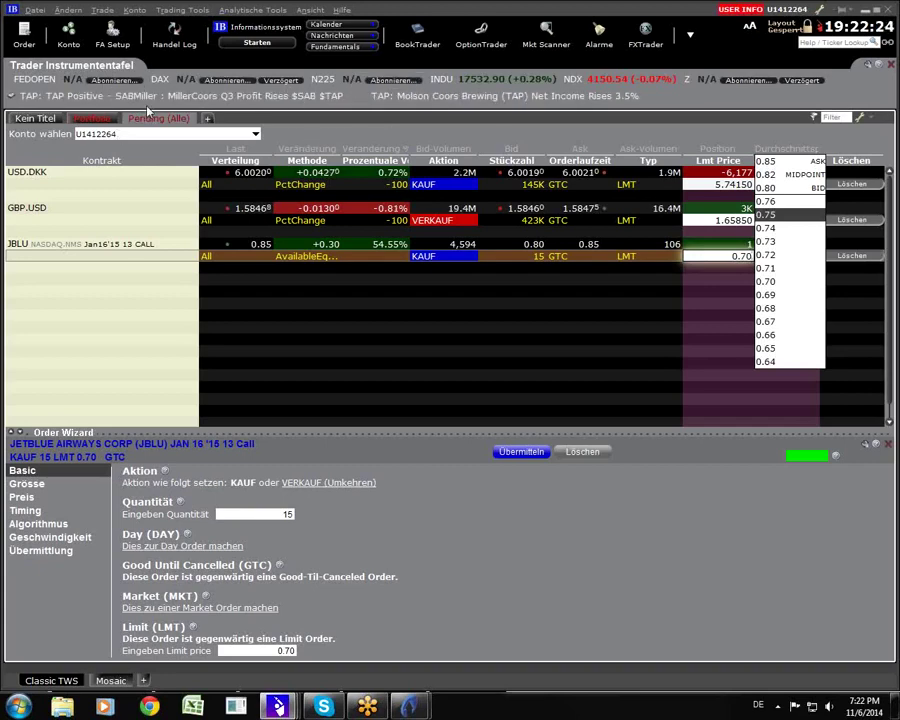
# - In the Trader Instrumententafel settings, turn off the news display and the percentage price change display
pyautogui.click(867, 65)
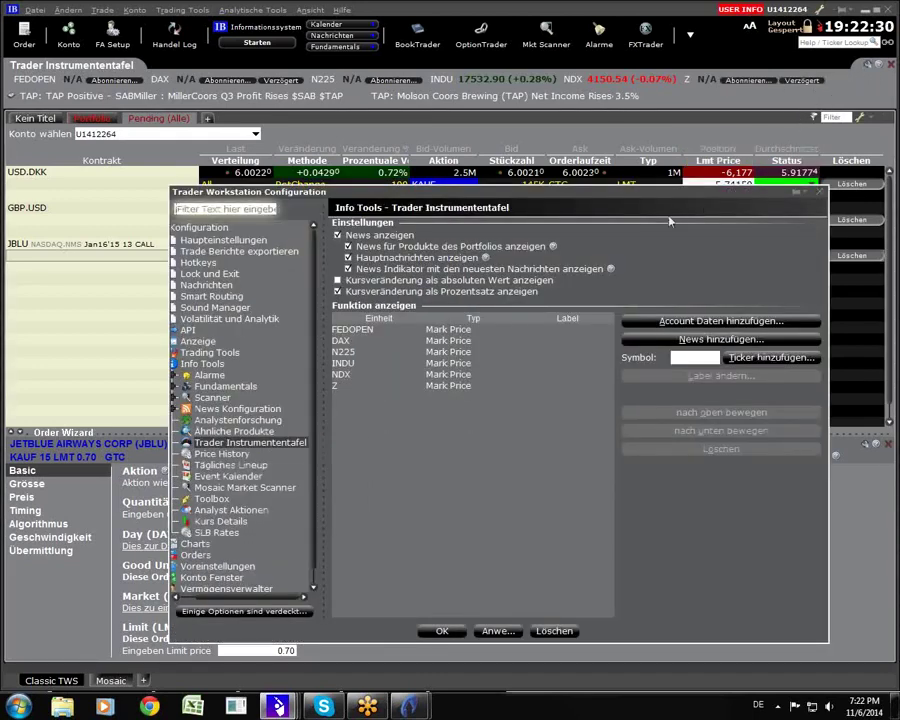
pyautogui.click(356, 330)
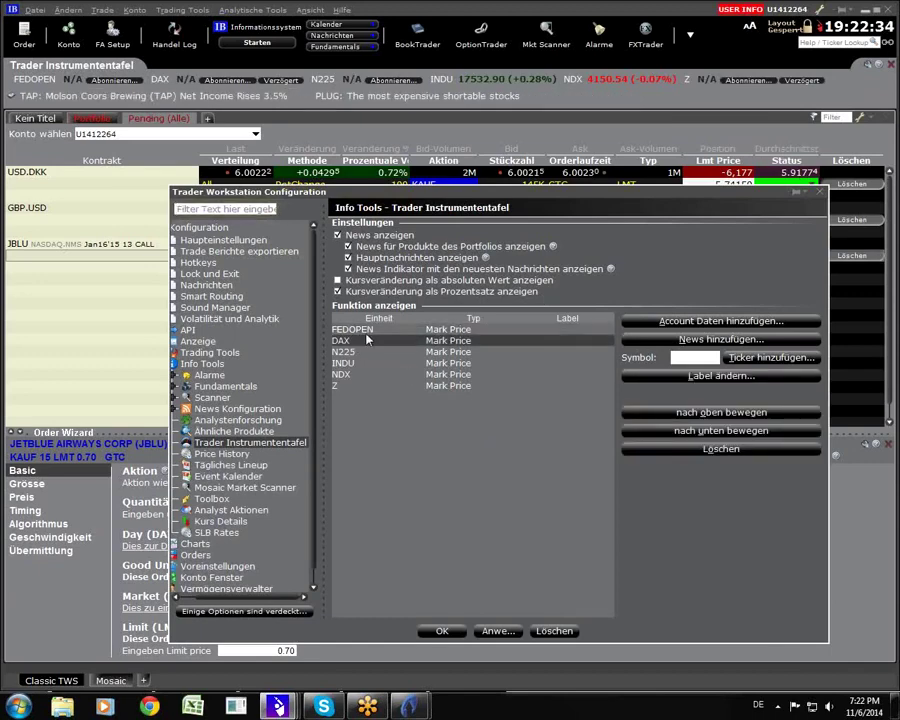
pyautogui.click(339, 235)
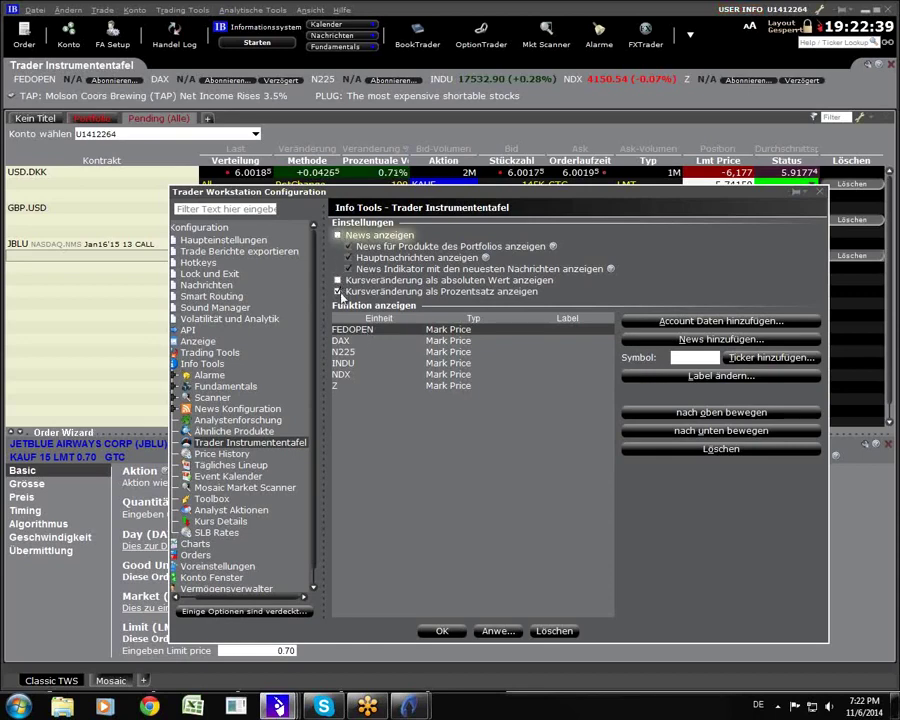
pyautogui.click(339, 292)
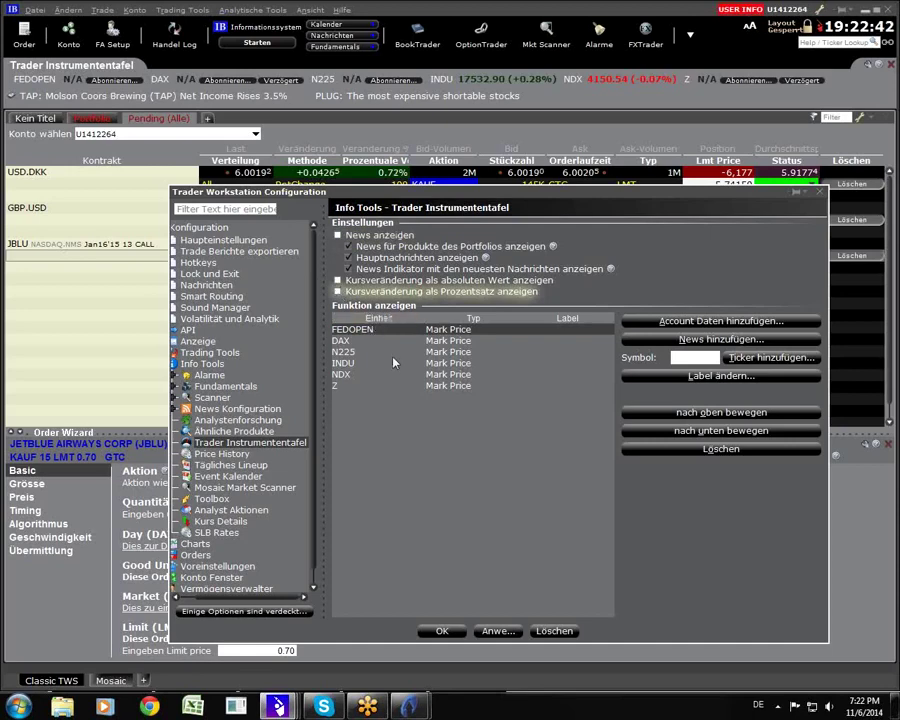
# - Delete the FEDOPEN, DAX, N225, INDU and NDX entries from the Trader Instrumententafel, save the settings, and close the panel
pyautogui.click(680, 450)
pyautogui.click(680, 451)
pyautogui.click(680, 452)
pyautogui.click(680, 452)
pyautogui.click(680, 452)
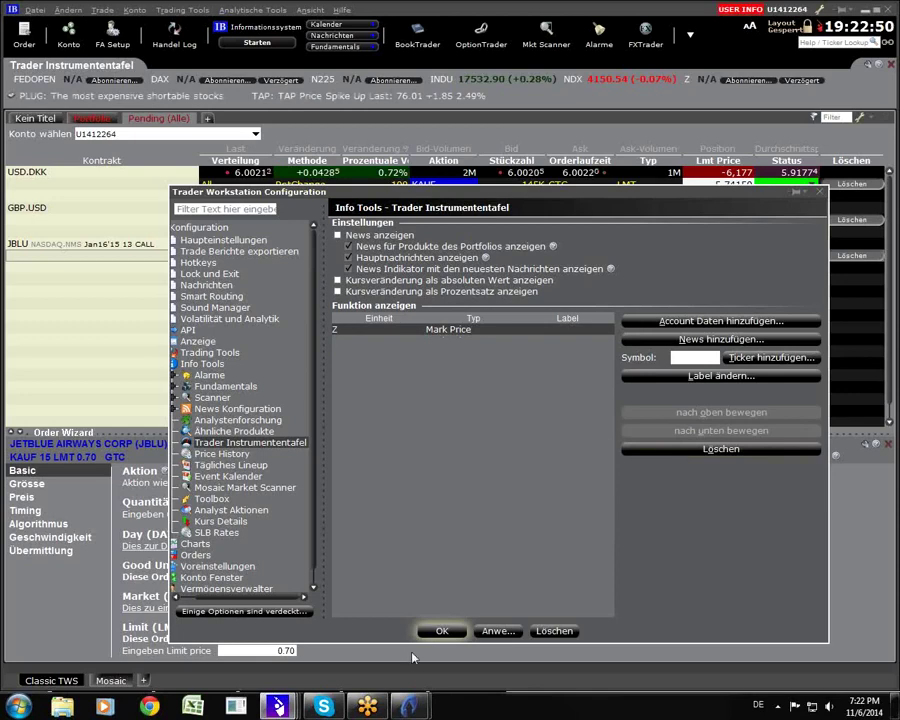
pyautogui.click(441, 631)
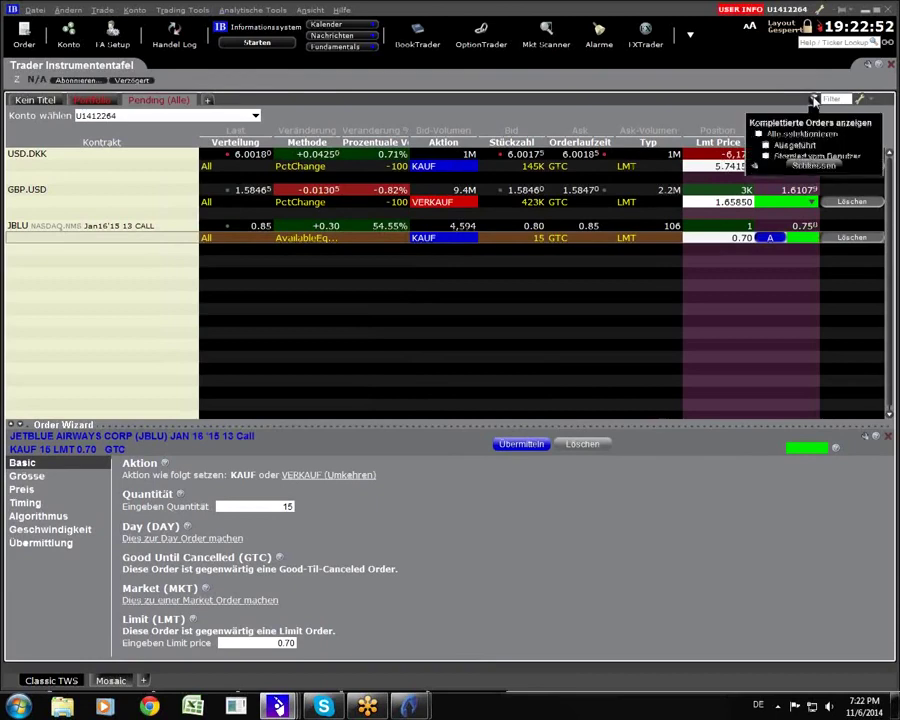
pyautogui.click(889, 66)
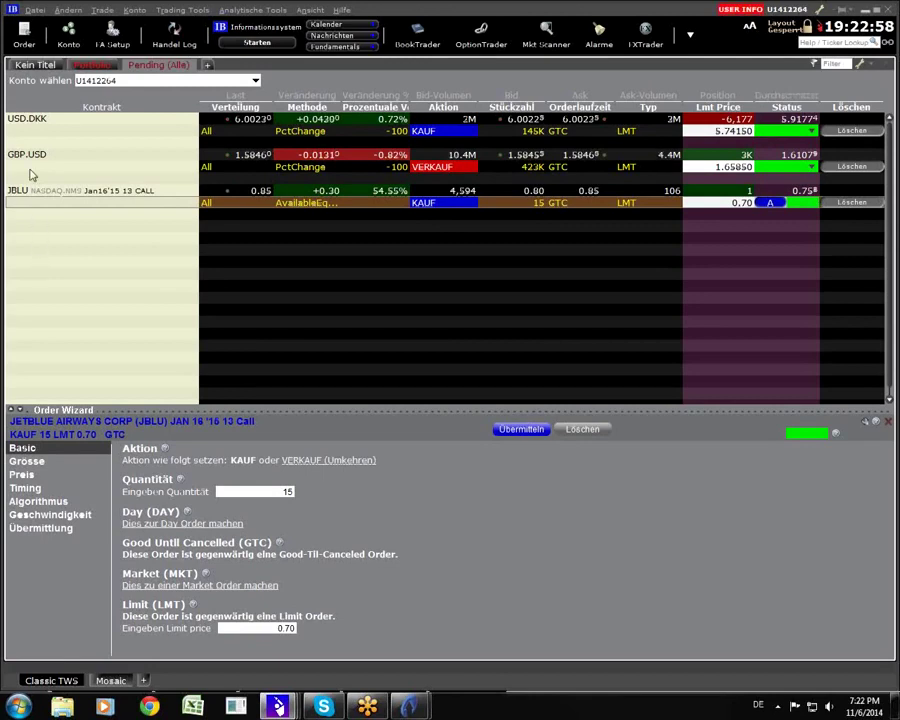
pyautogui.moveTo(65, 108)
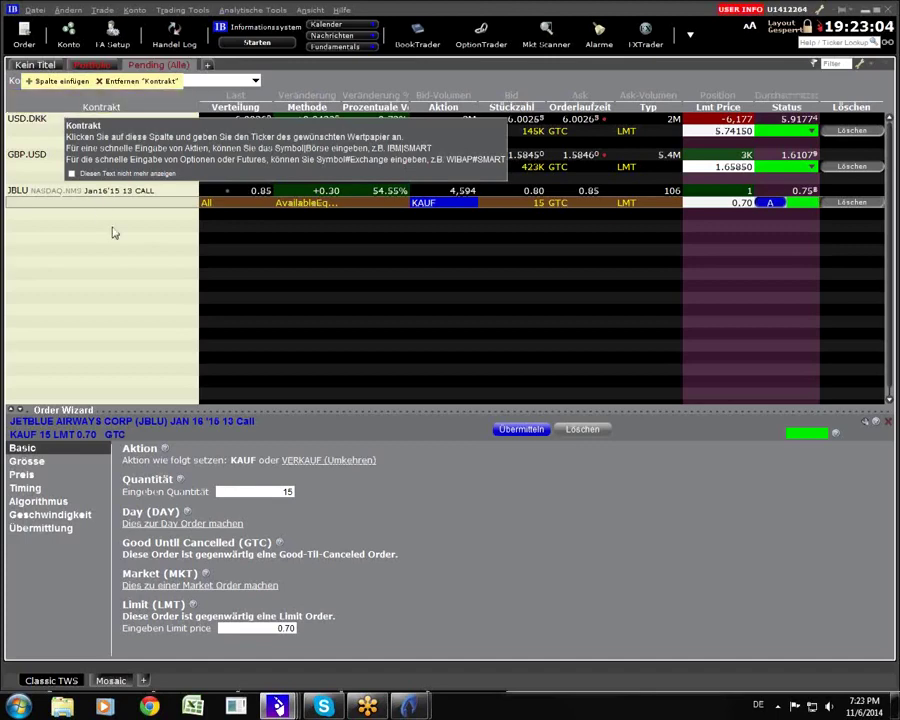
pyautogui.moveTo(233, 104)
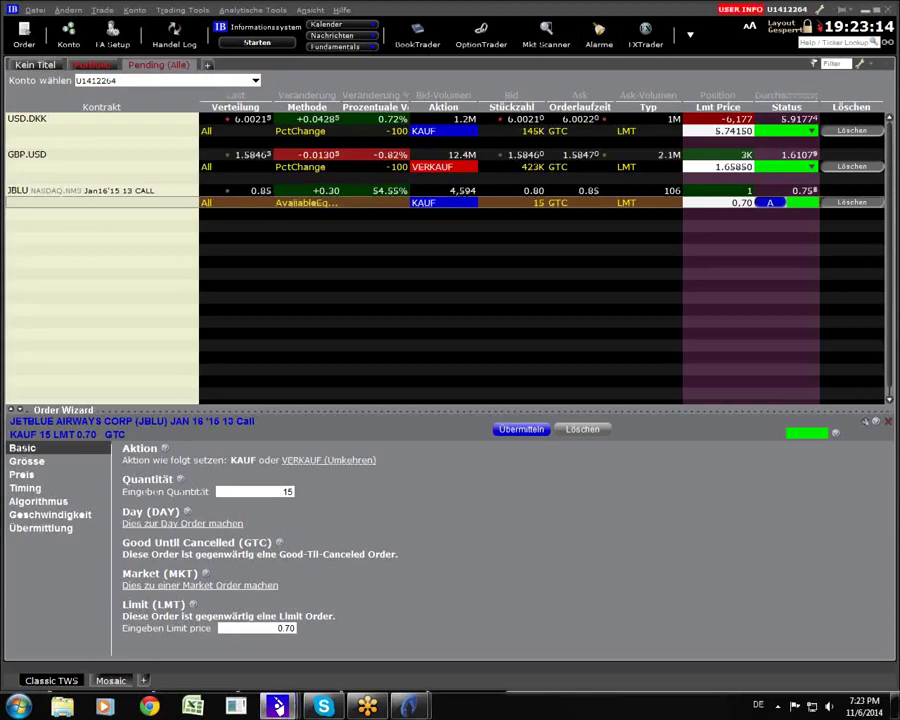
# - Open the Alarme window and move it down so the main toolbar stays visible
pyautogui.click(599, 35)
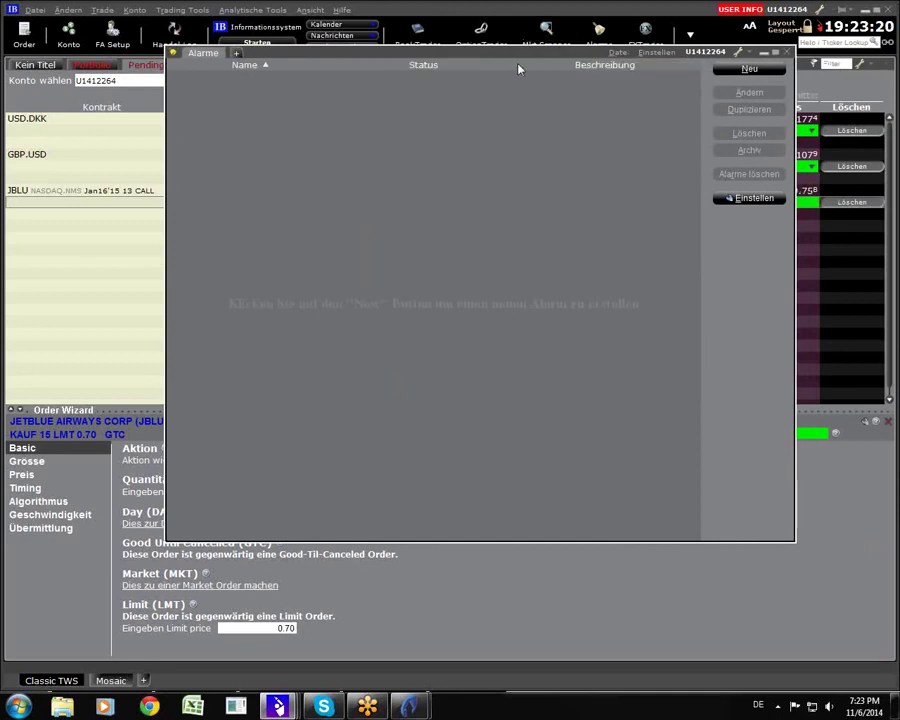
pyautogui.moveTo(520, 47); pyautogui.dragTo(505, 128)
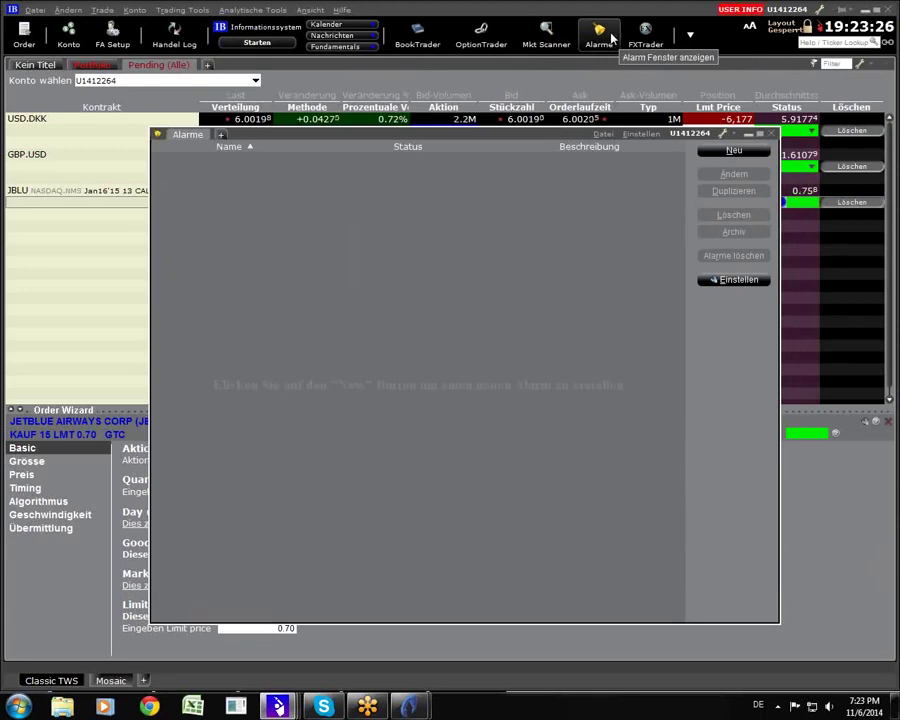
pyautogui.click(690, 35)
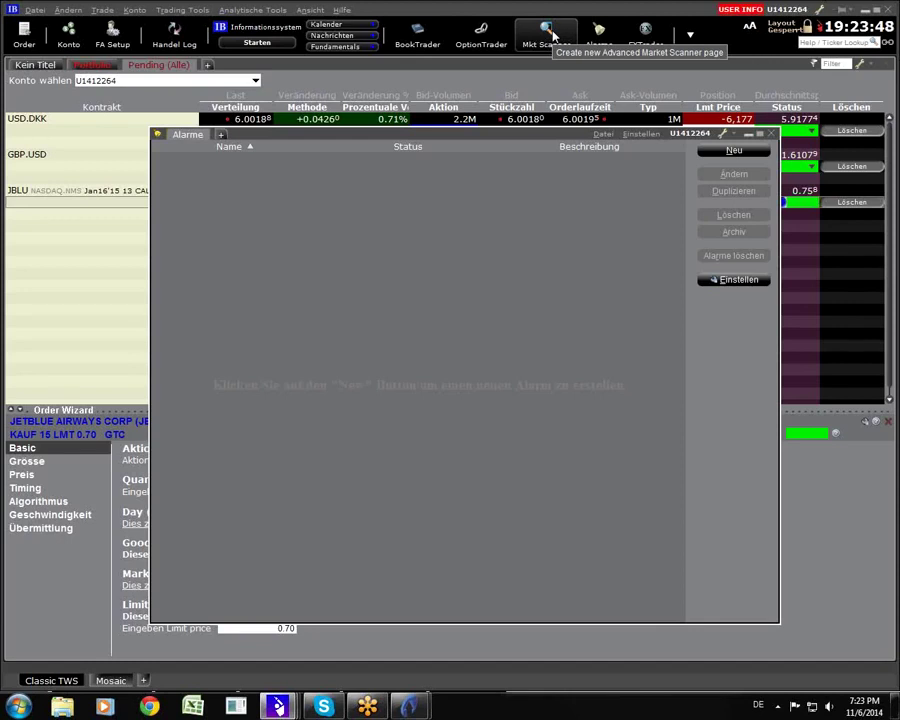
# - Create a new alarm and name it "tap"
pyautogui.click(734, 150)
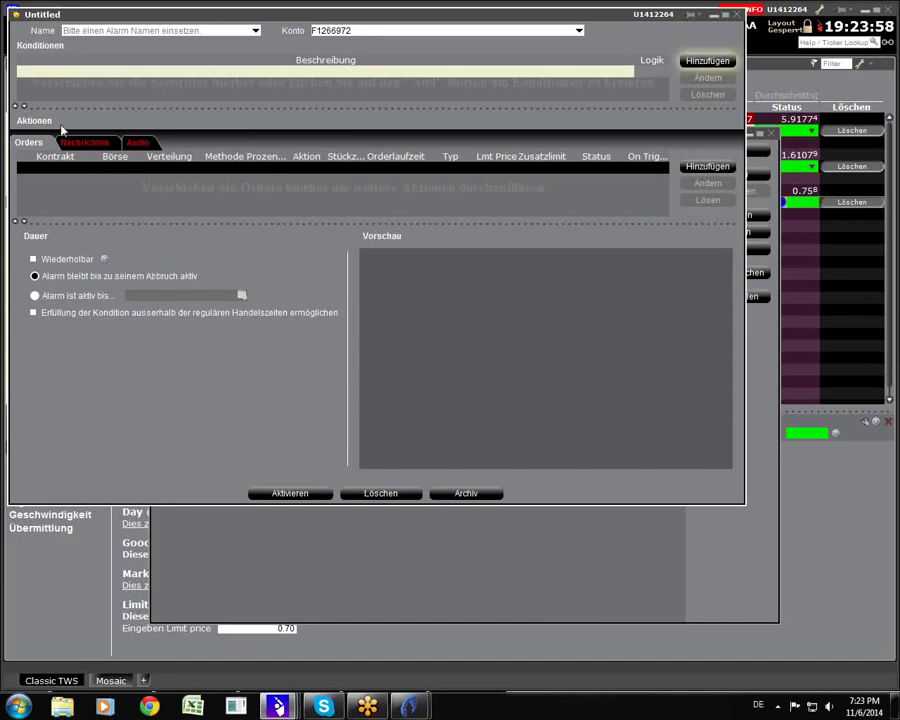
pyautogui.click(79, 31)
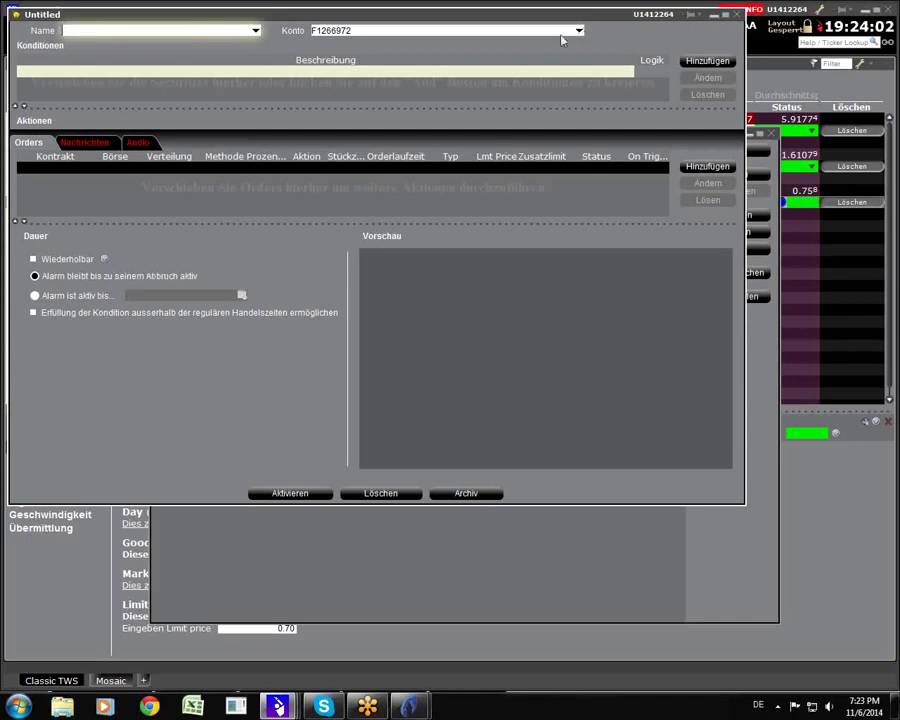
pyautogui.write('tap')
pyautogui.click(126, 83)
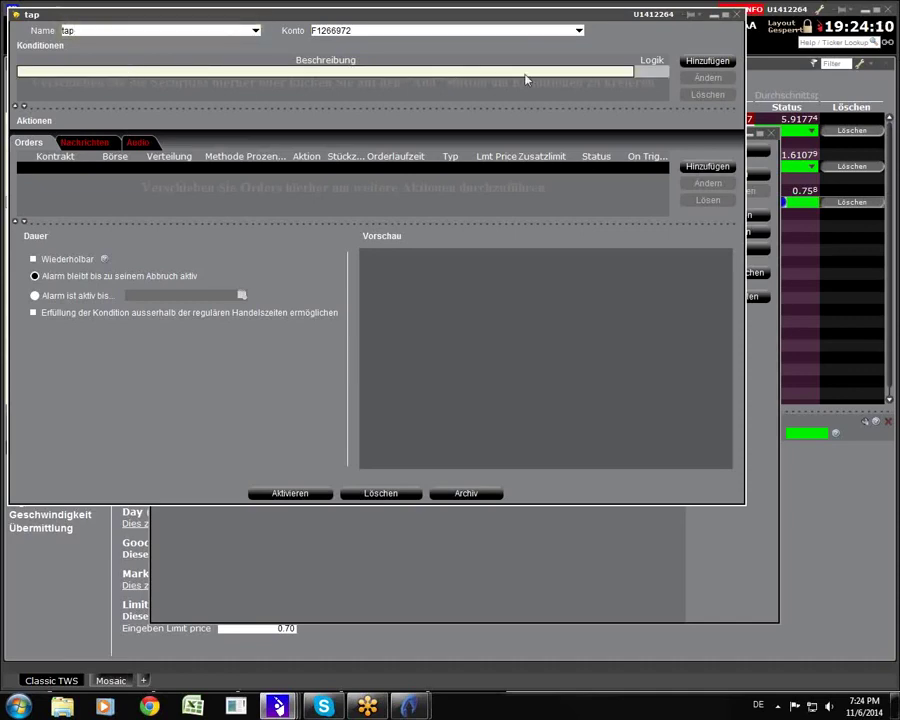
# - Add a Preis condition to the alarm with the Molson Coors TAP stock (NYSE), routed via SMART, as its underlying
pyautogui.click(706, 61)
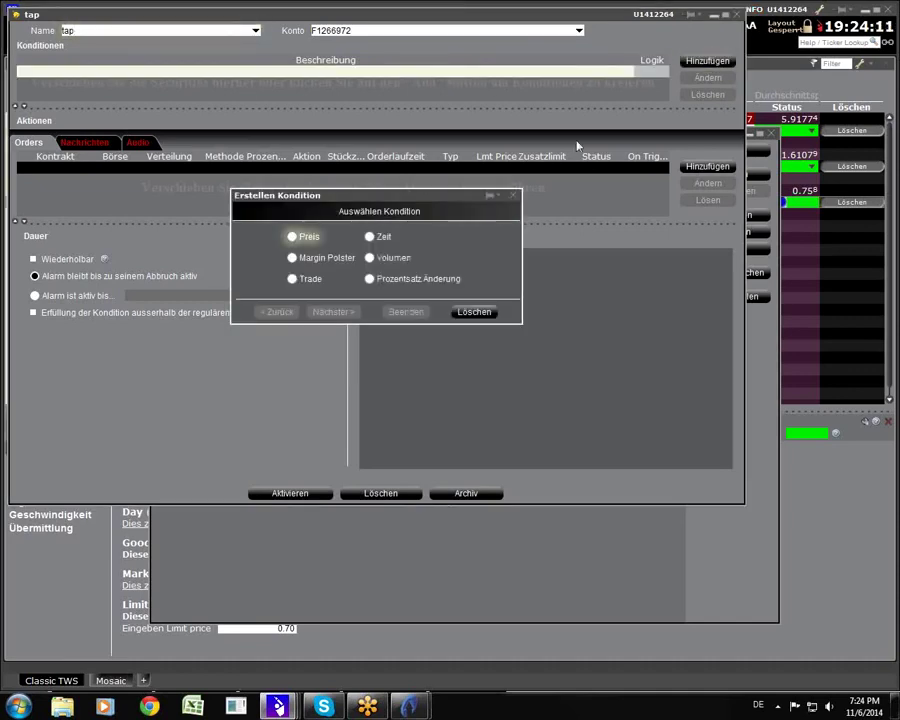
pyautogui.click(292, 236)
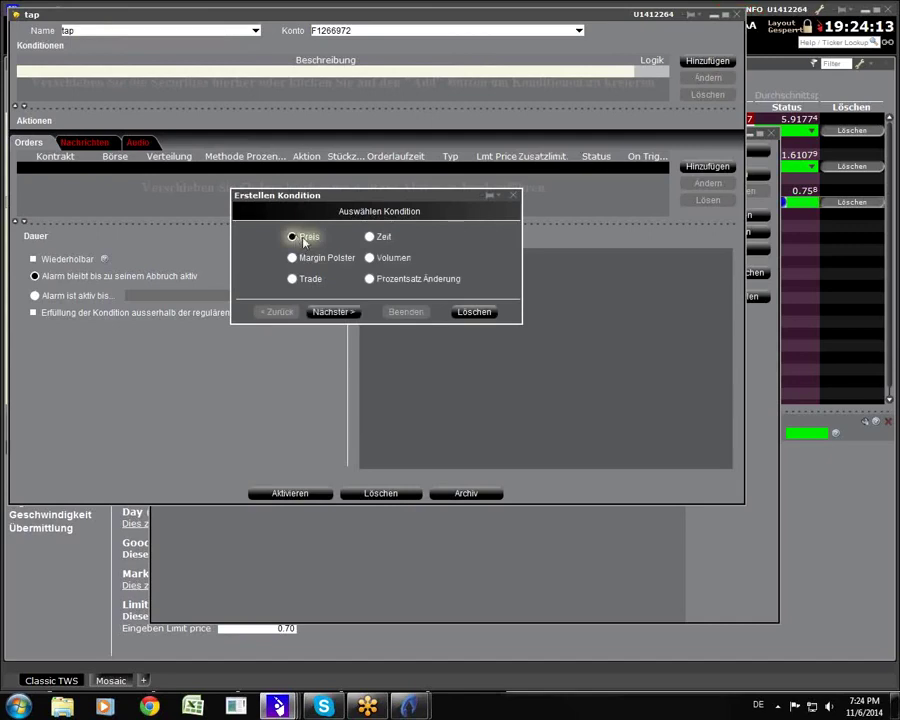
pyautogui.click(358, 311)
pyautogui.click(340, 314)
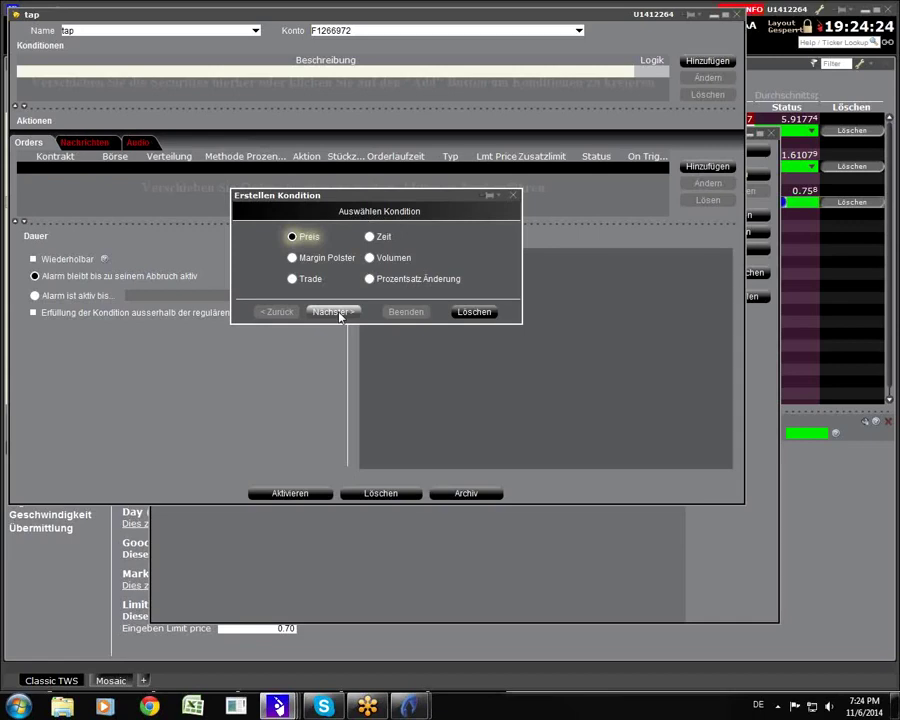
pyautogui.click(340, 314)
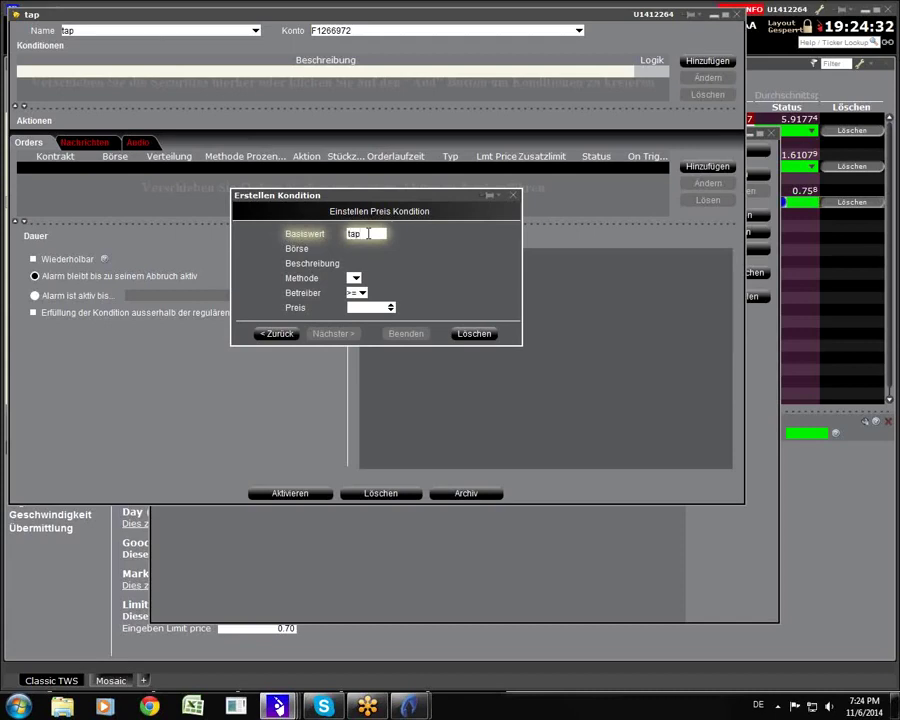
pyautogui.press('Return')
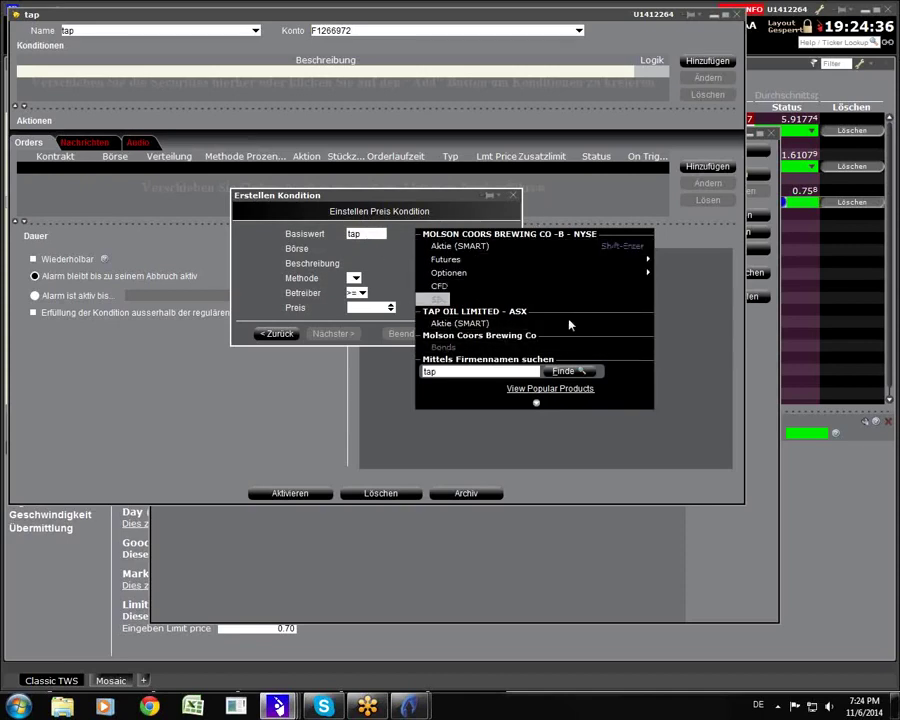
pyautogui.click(572, 374)
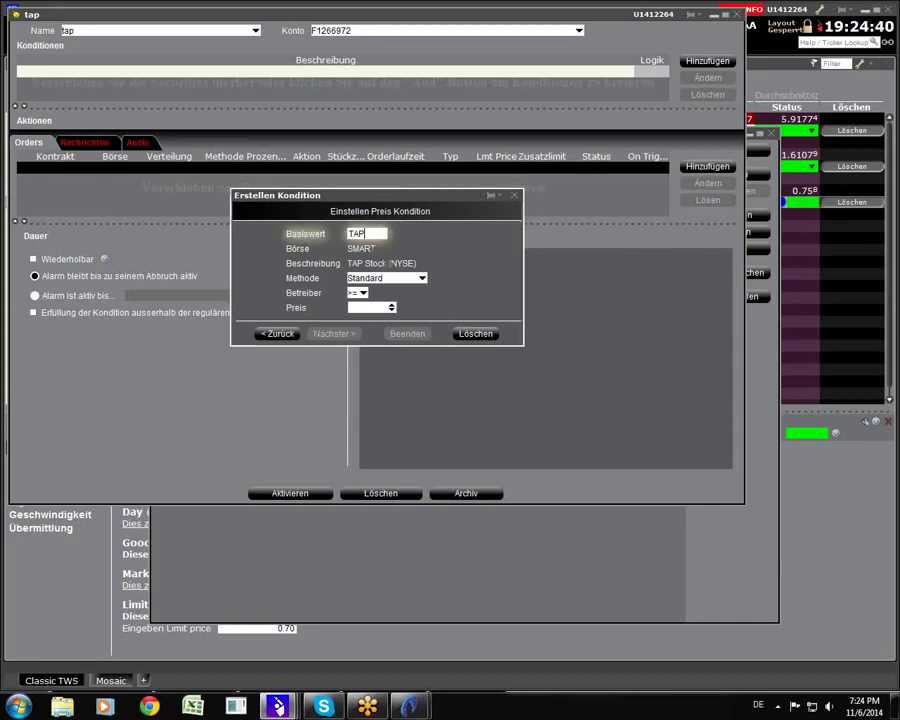
# - Set the condition's price to 76.72 with the Standard method and the >= operator, and finish the condition
pyautogui.click(391, 307)
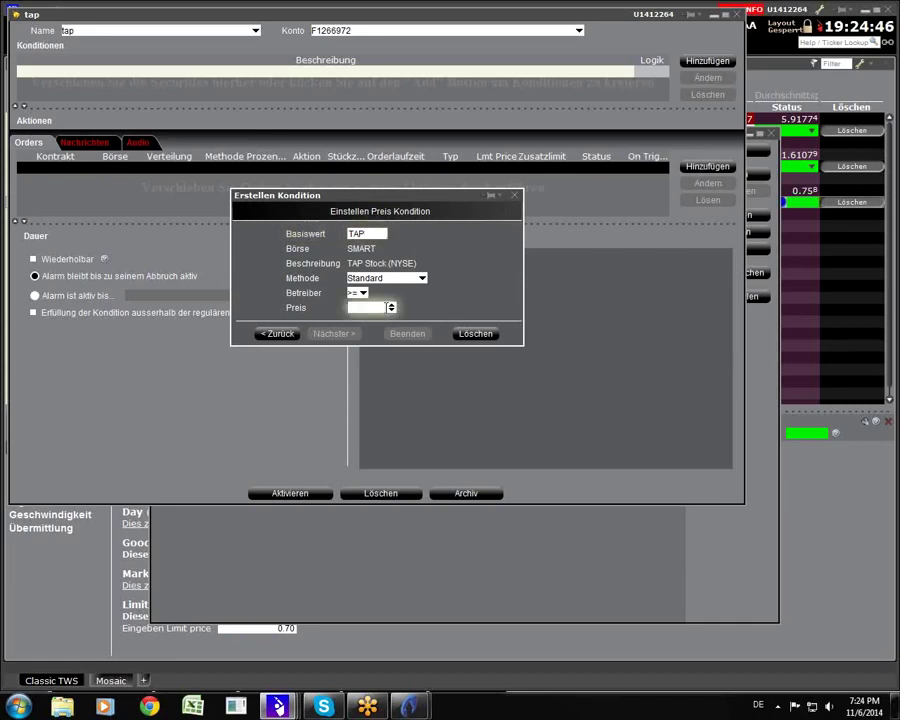
pyautogui.write('76')
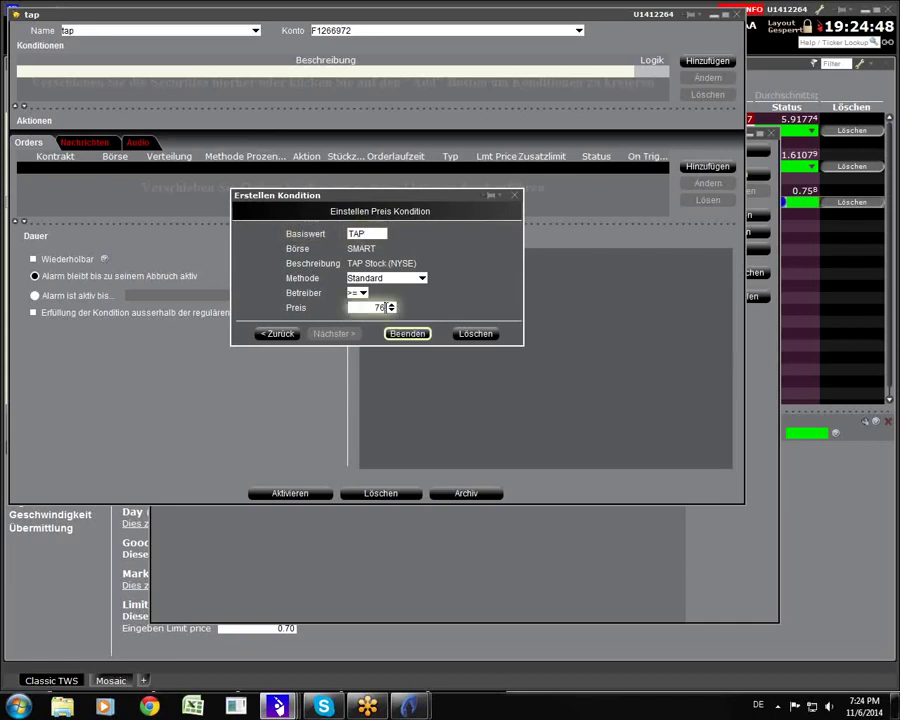
pyautogui.write('.72')
pyautogui.click(412, 281)
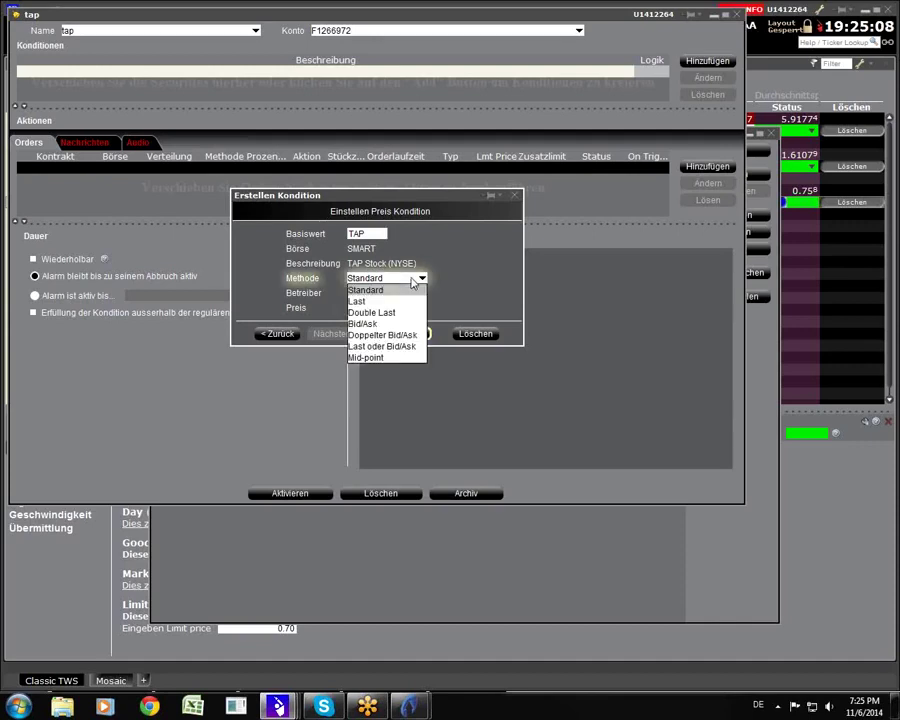
pyautogui.click(405, 290)
pyautogui.click(407, 334)
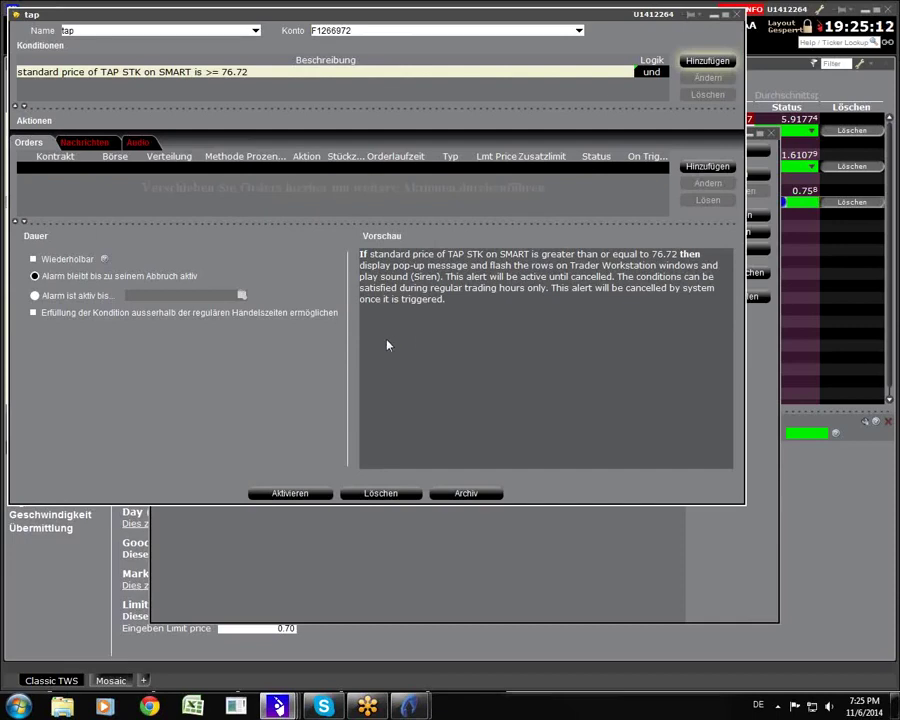
# - Examine the available condition types and the alarm's notification, audio and order actions without adding anything
pyautogui.click(706, 71)
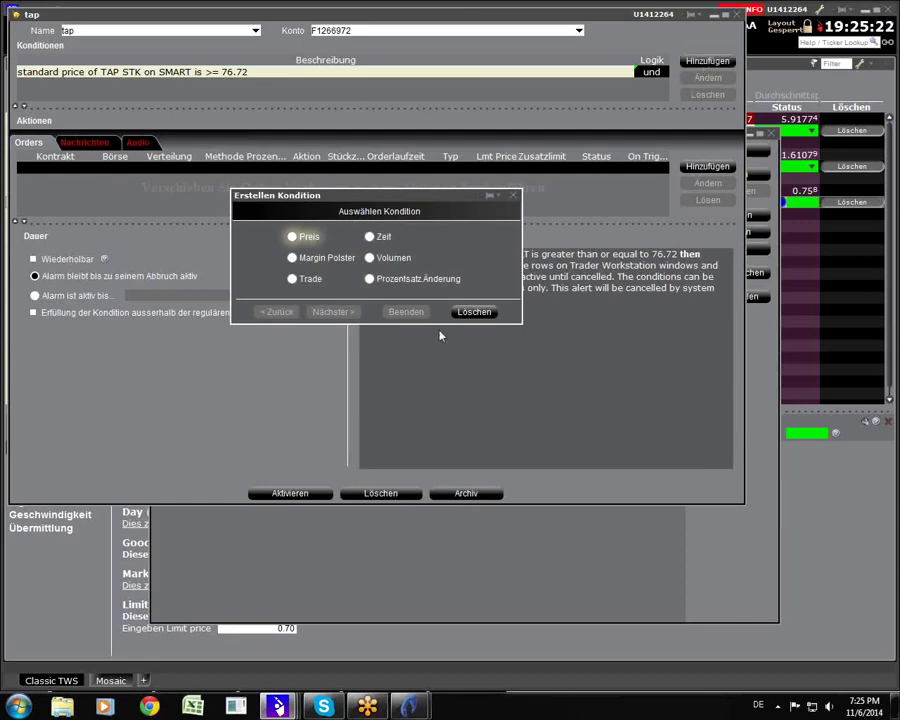
pyautogui.click(476, 312)
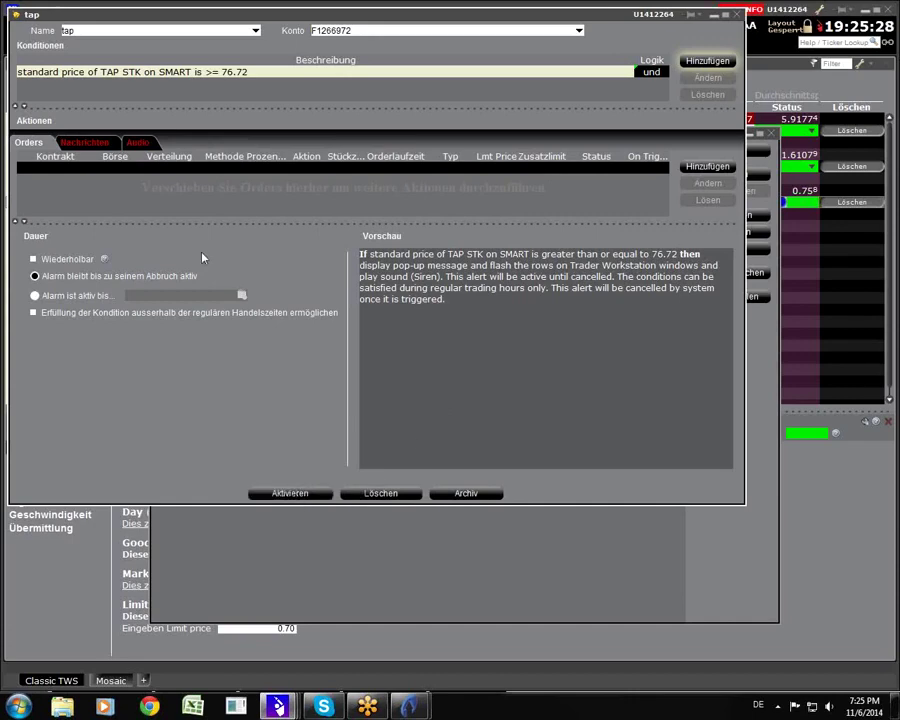
pyautogui.click(118, 142)
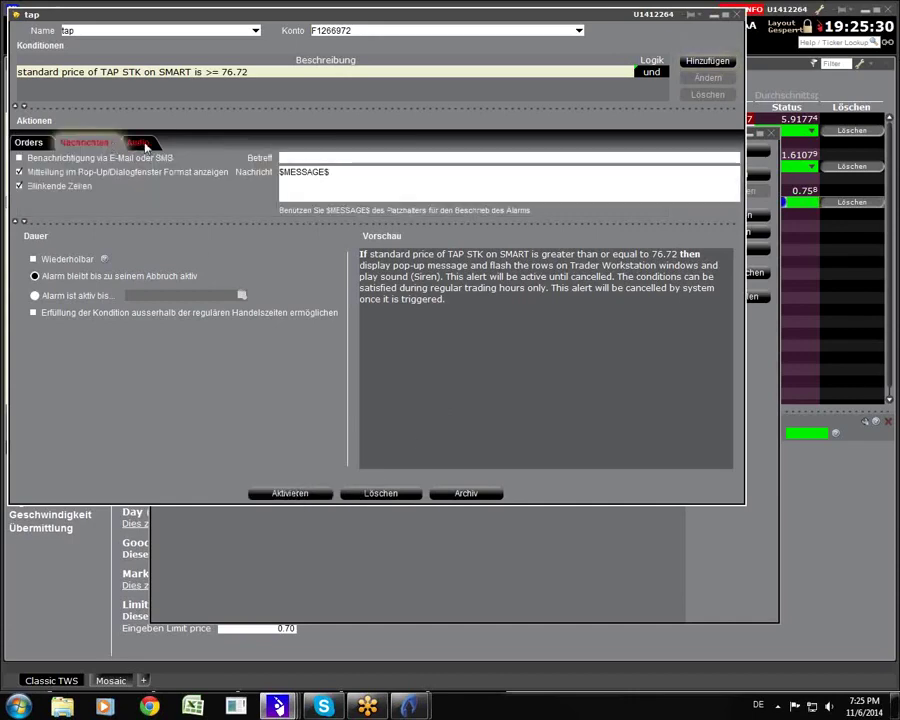
pyautogui.click(139, 144)
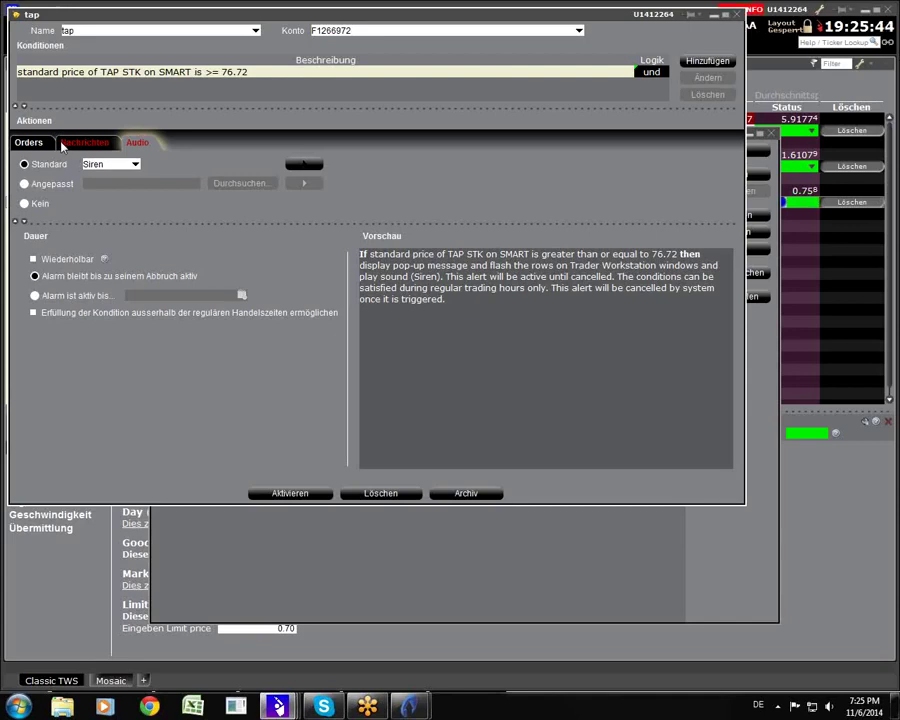
pyautogui.click(28, 142)
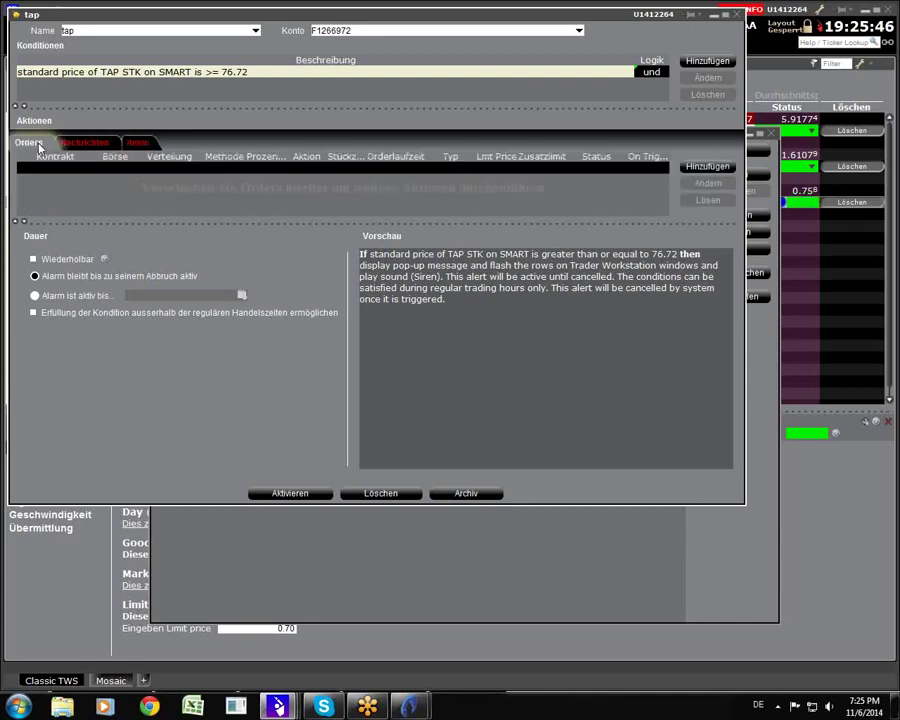
# - Activate the tap alarm and close its editor
pyautogui.click(305, 494)
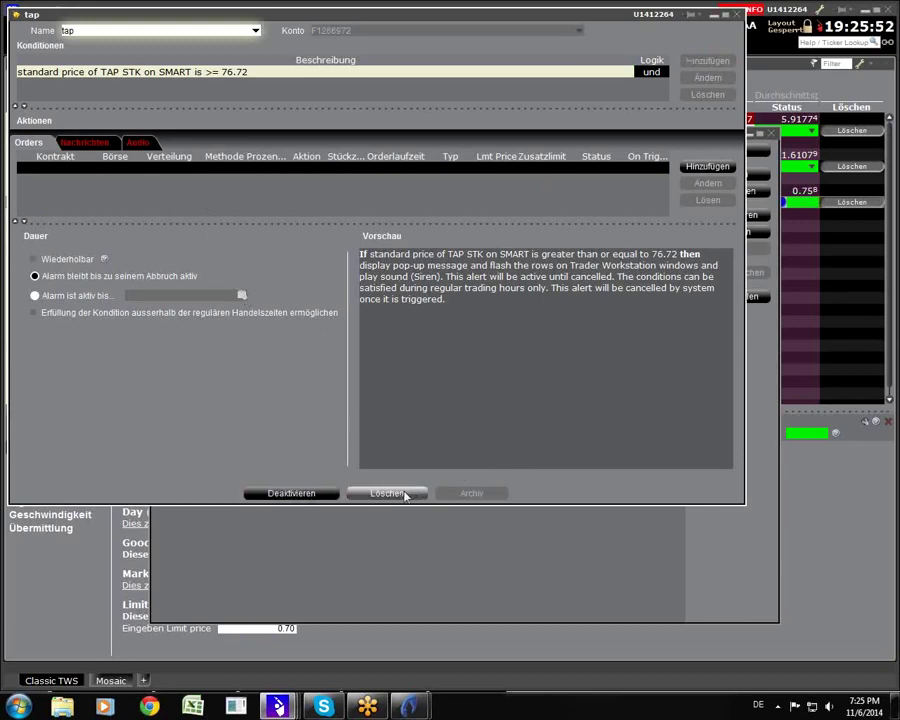
pyautogui.click(738, 15)
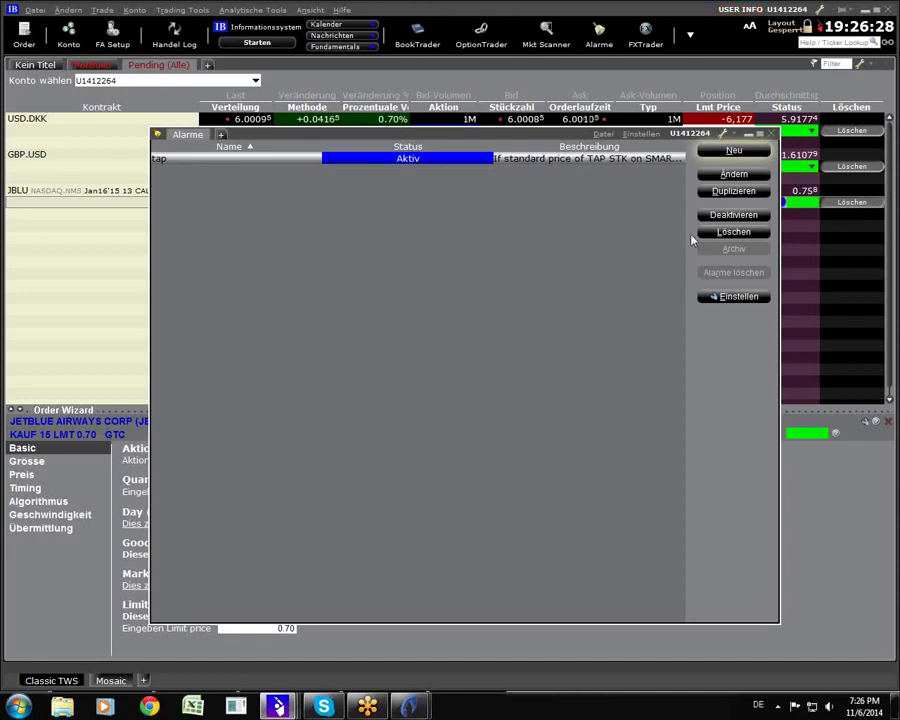
# - Decline deleting the Alarme page and dismiss the triggered tap alarm notification
pyautogui.click(771, 136)
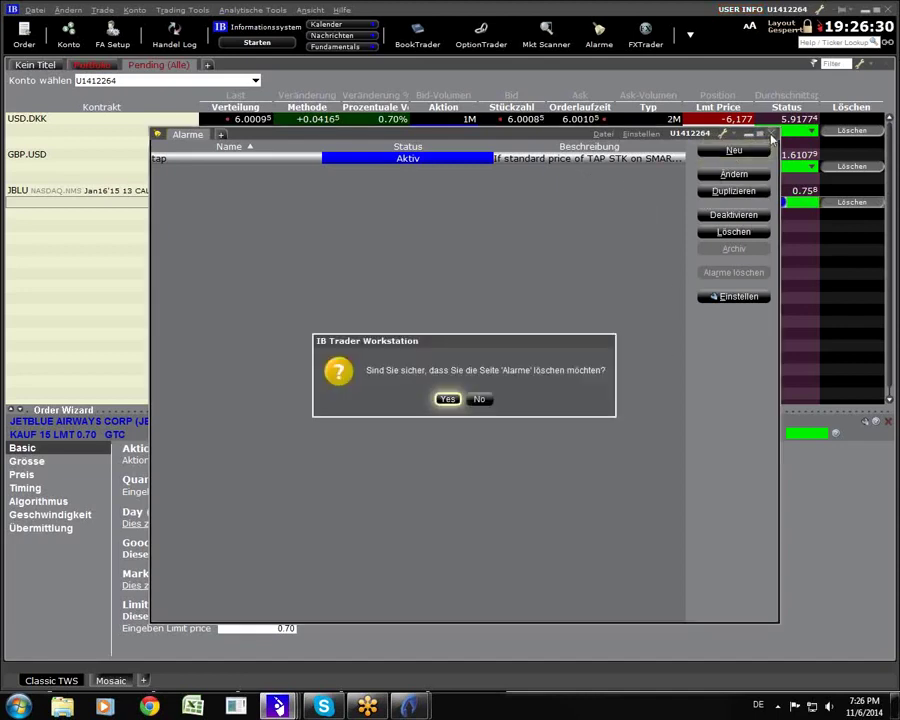
pyautogui.click(479, 399)
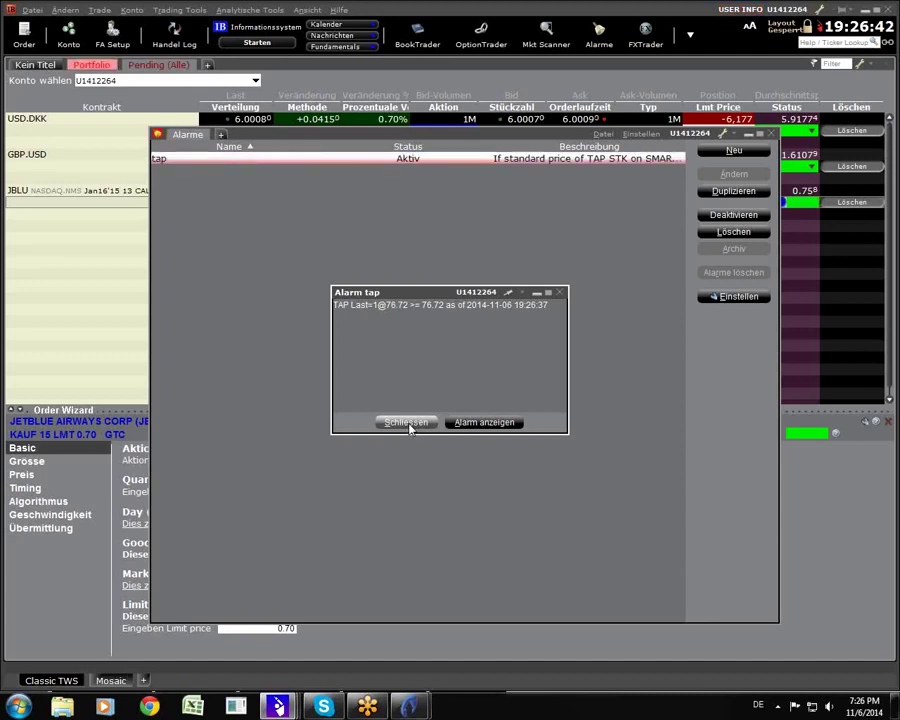
pyautogui.click(406, 423)
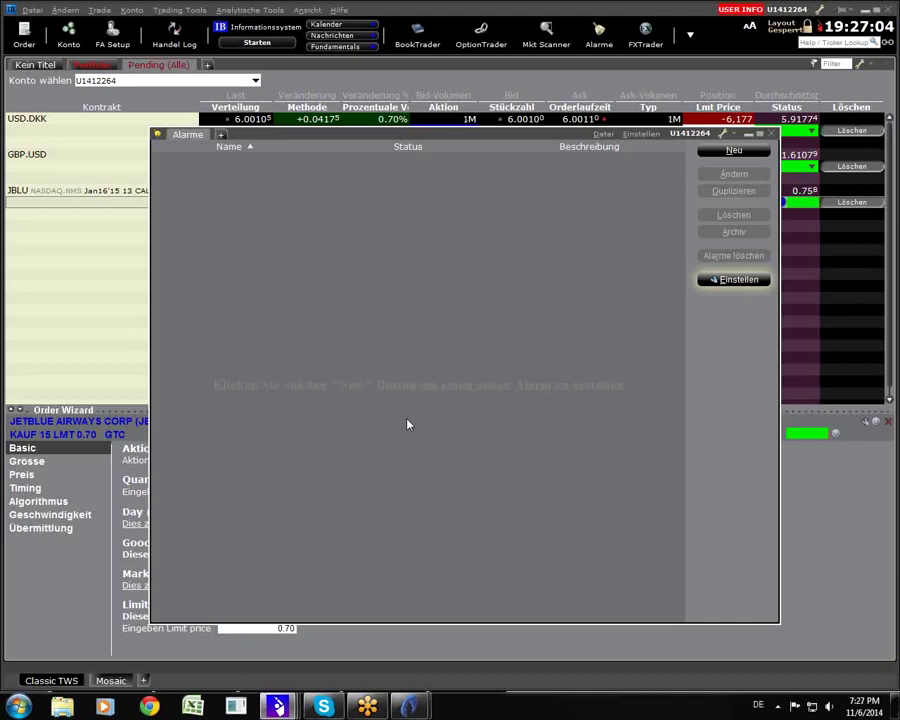
# - Close the Alarme window, confirm deleting its page, and show the Portfolio page
pyautogui.click(770, 133)
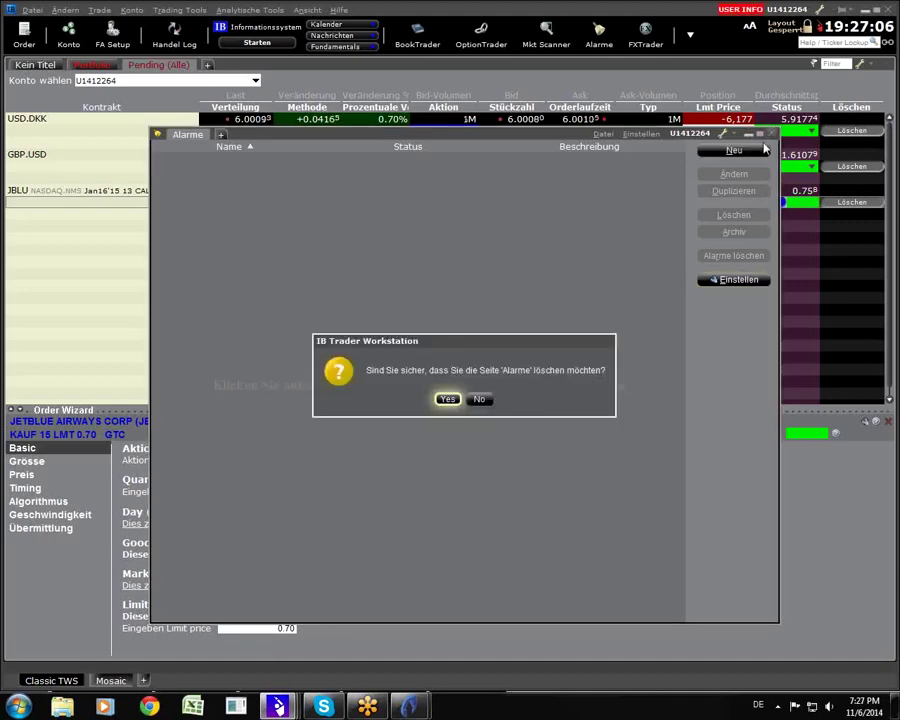
pyautogui.click(447, 399)
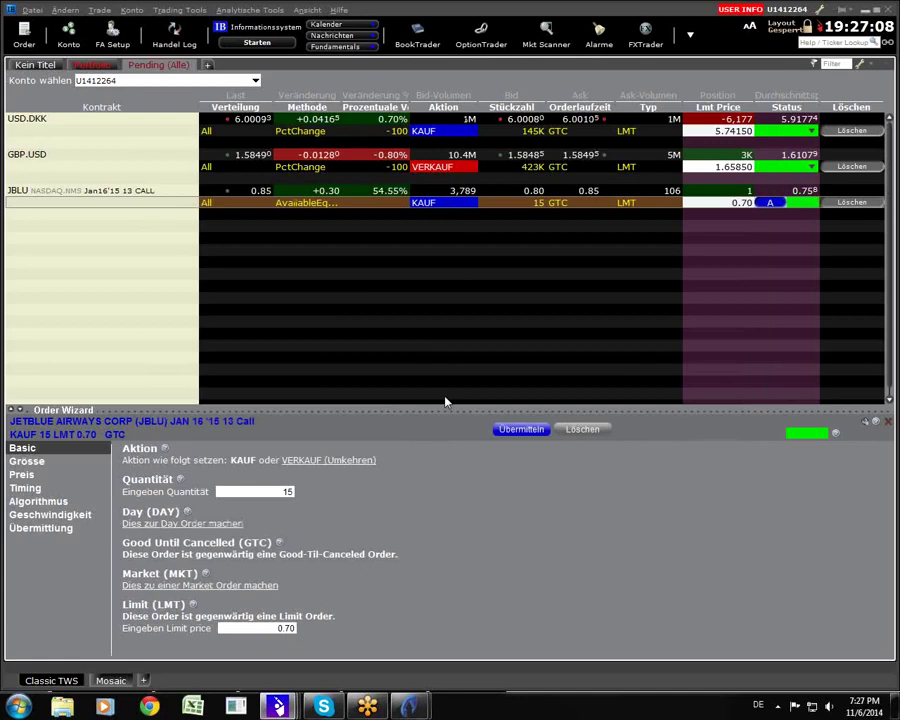
pyautogui.click(97, 66)
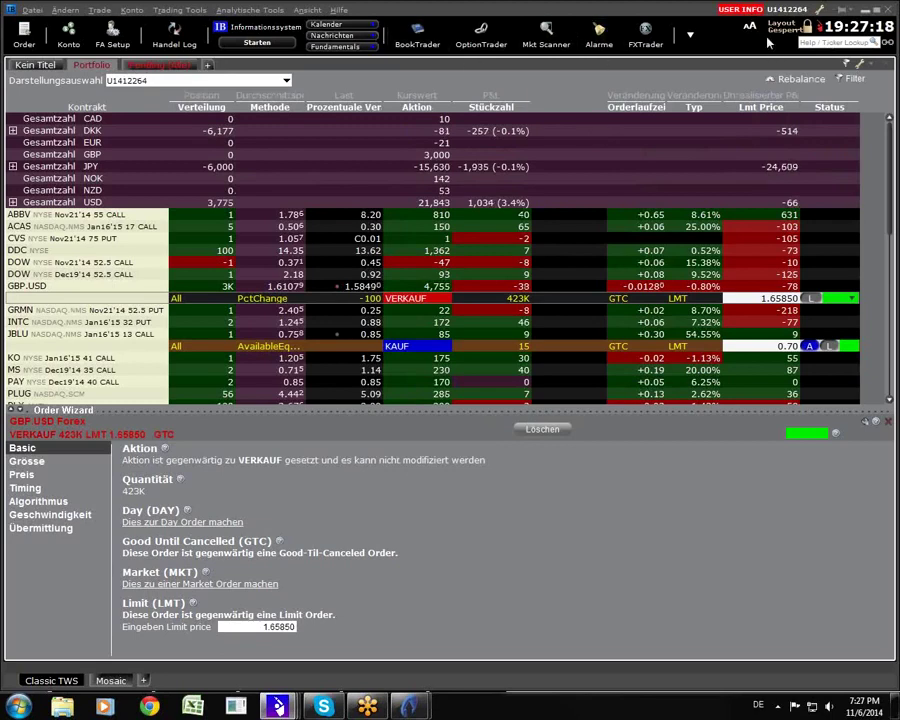
# - Assign the main trading window to link group Gruppe 1
pyautogui.click(853, 10)
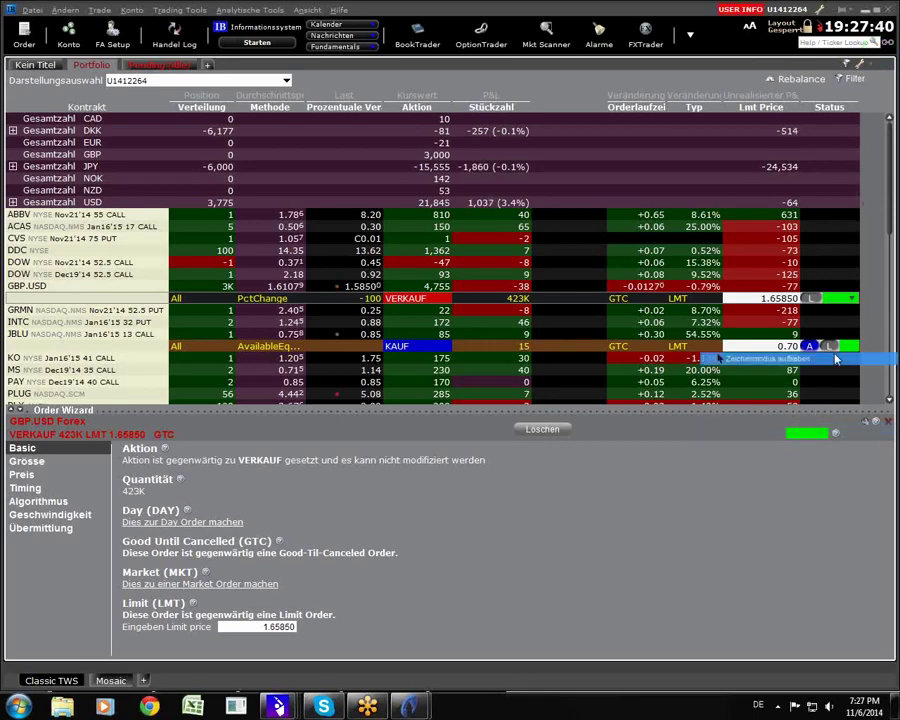
pyautogui.click(887, 43)
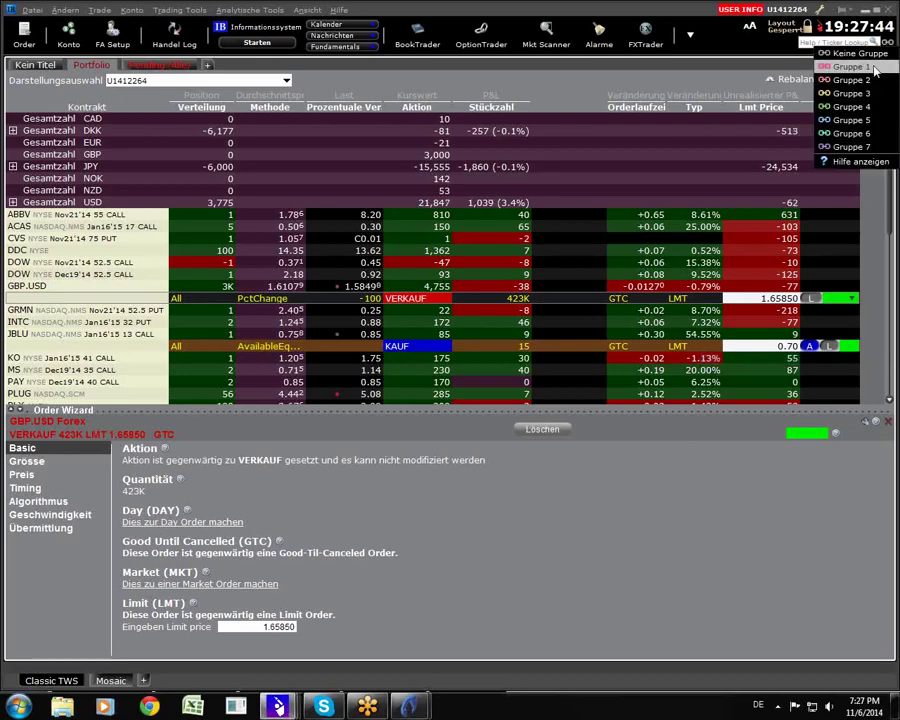
pyautogui.click(872, 64)
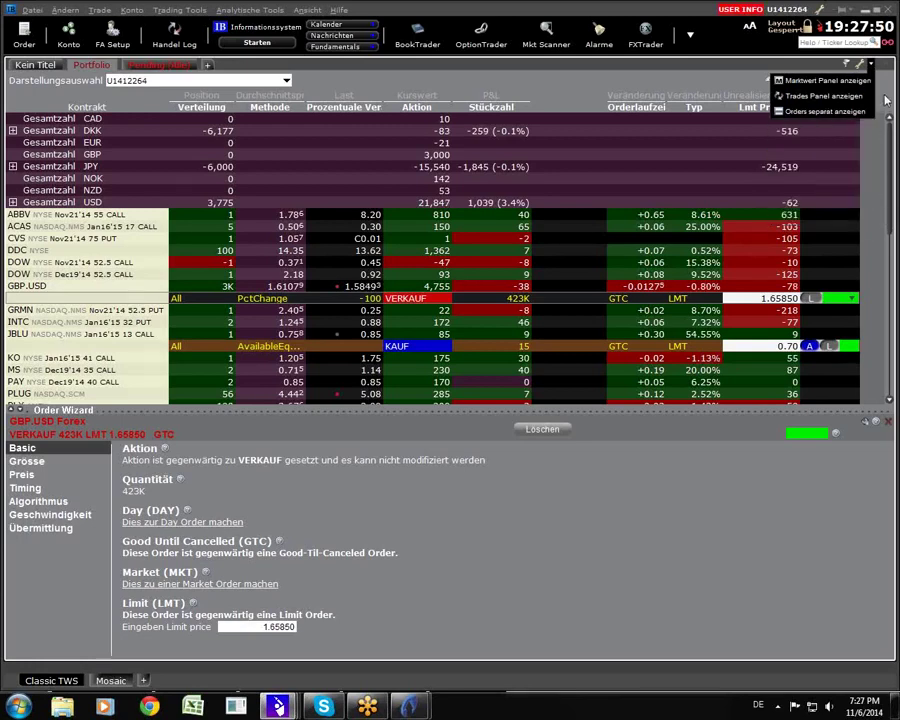
# - Open an empty BookTrader window, restore it to a smaller size and minimize it
pyautogui.click(418, 36)
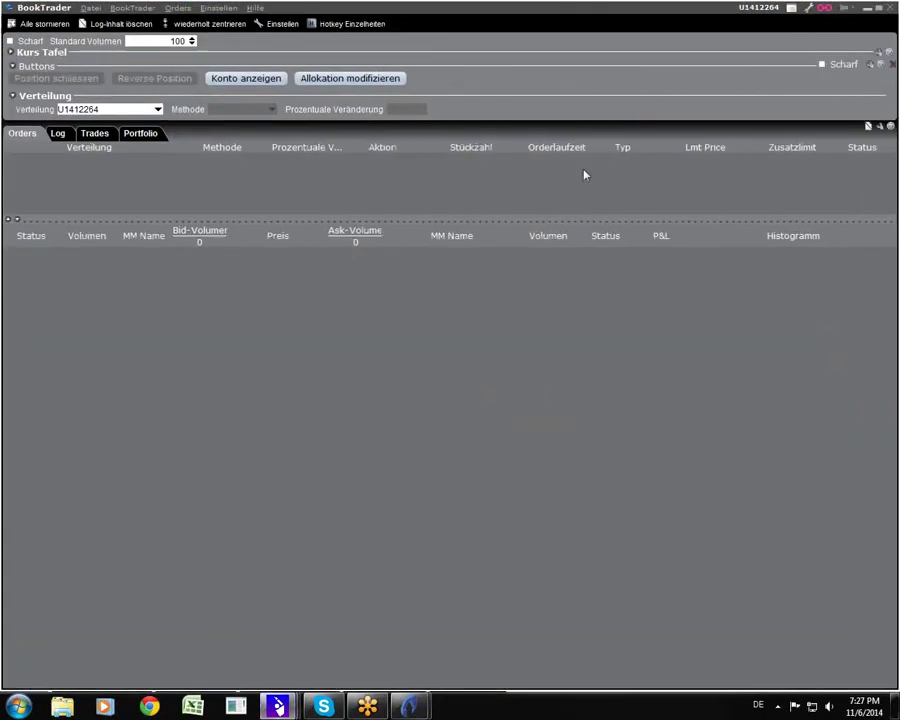
pyautogui.click(877, 8)
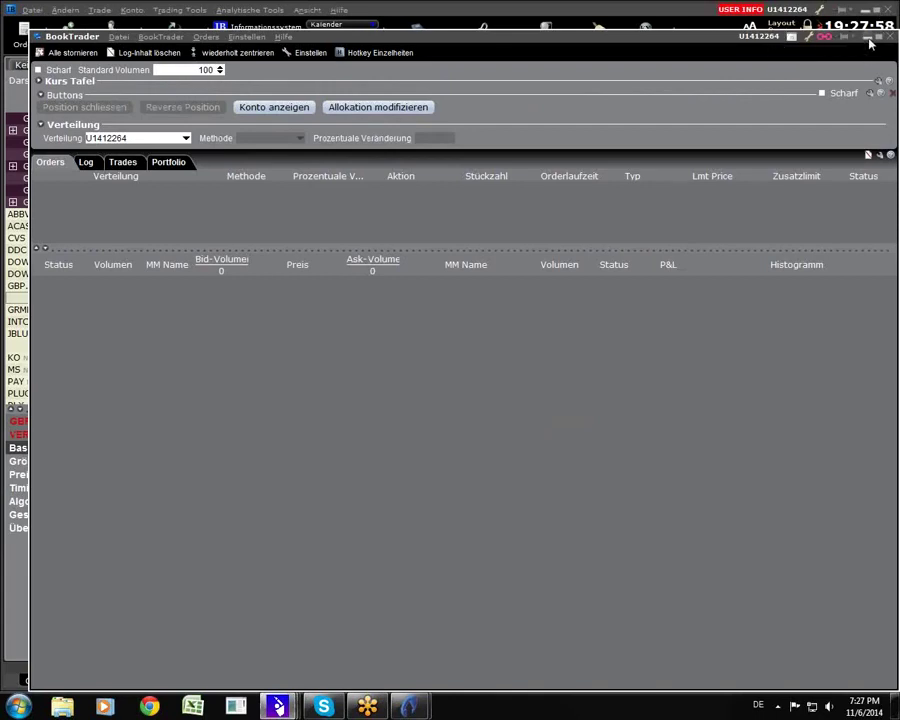
pyautogui.click(860, 37)
# - Select the TAP stock position in the portfolio and check whether the linked BookTrader windows pick it up
pyautogui.scroll(-3, 60, 283)
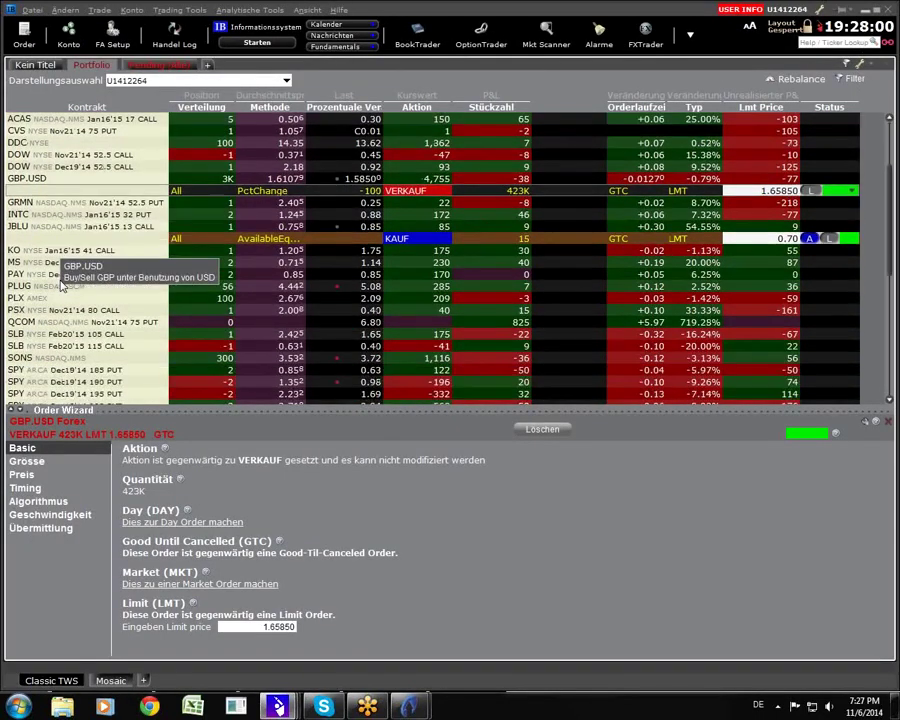
pyautogui.scroll(-6, 60, 284)
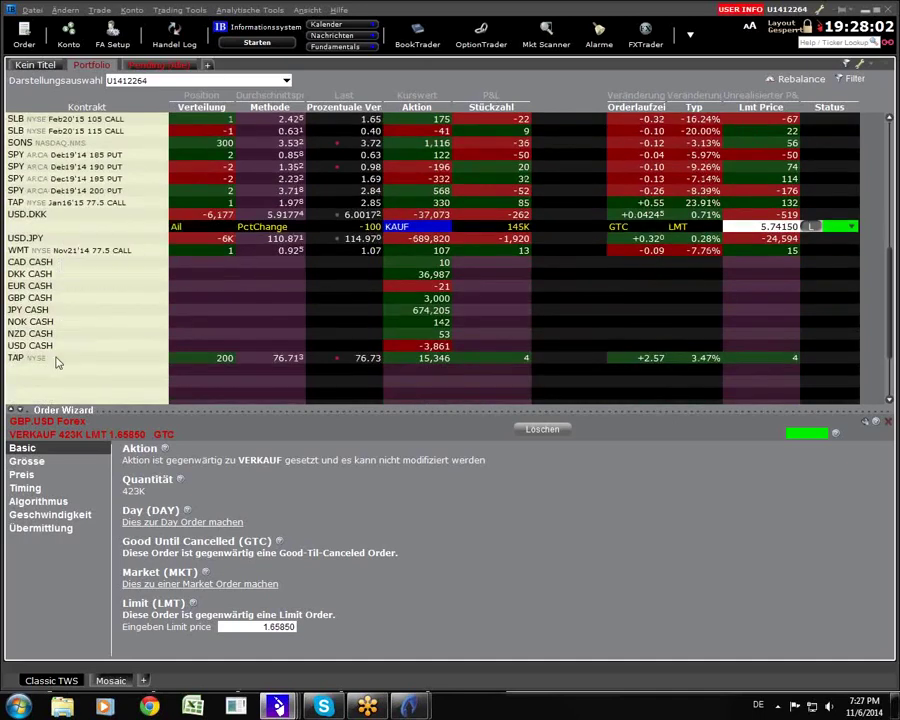
pyautogui.click(55, 363)
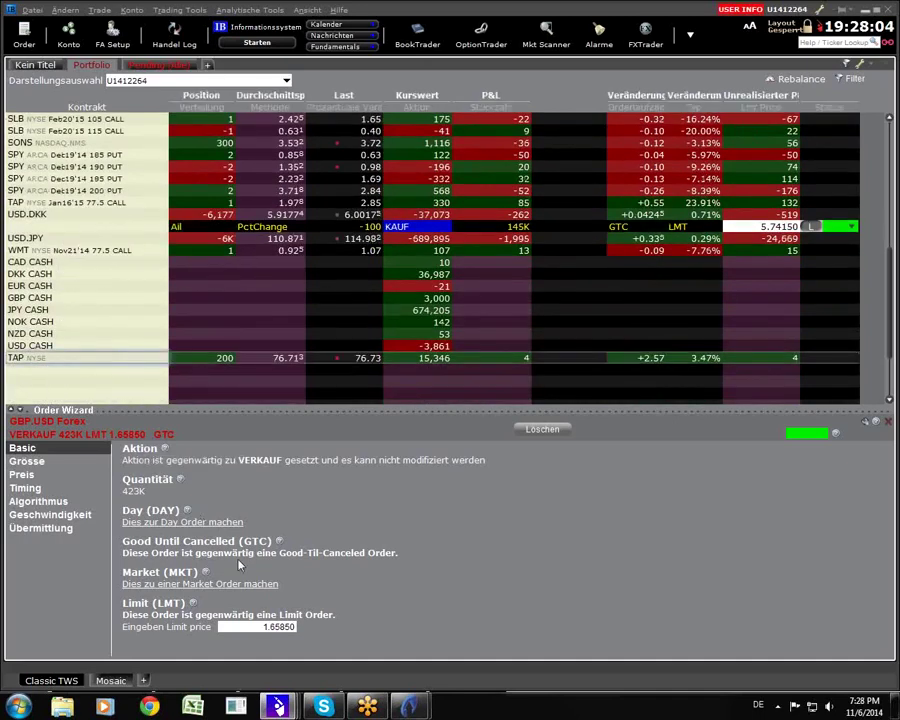
pyautogui.moveTo(283, 708)
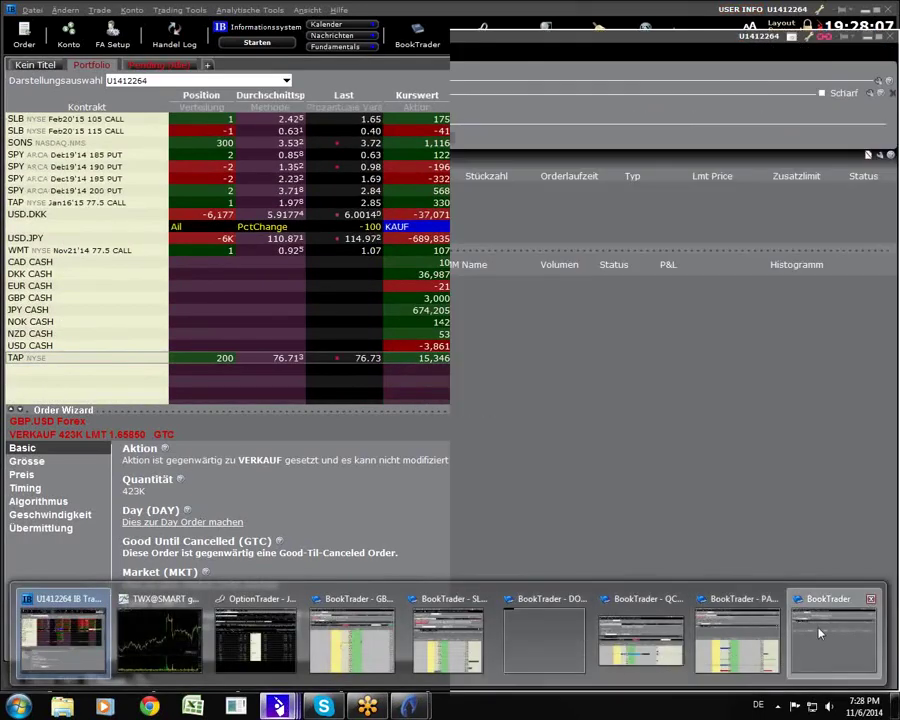
pyautogui.click(819, 632)
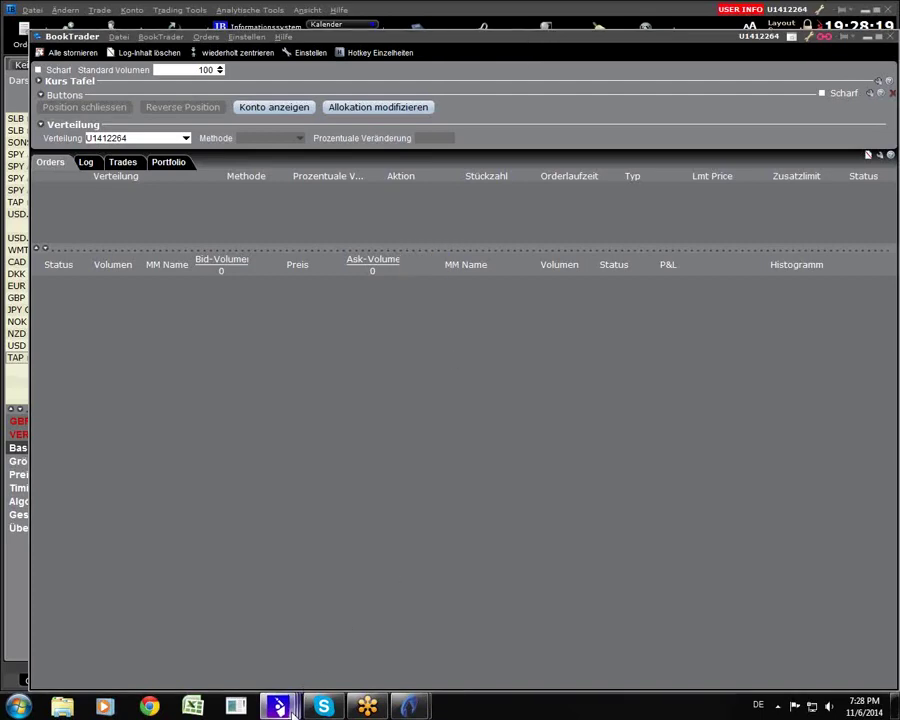
pyautogui.moveTo(278, 706)
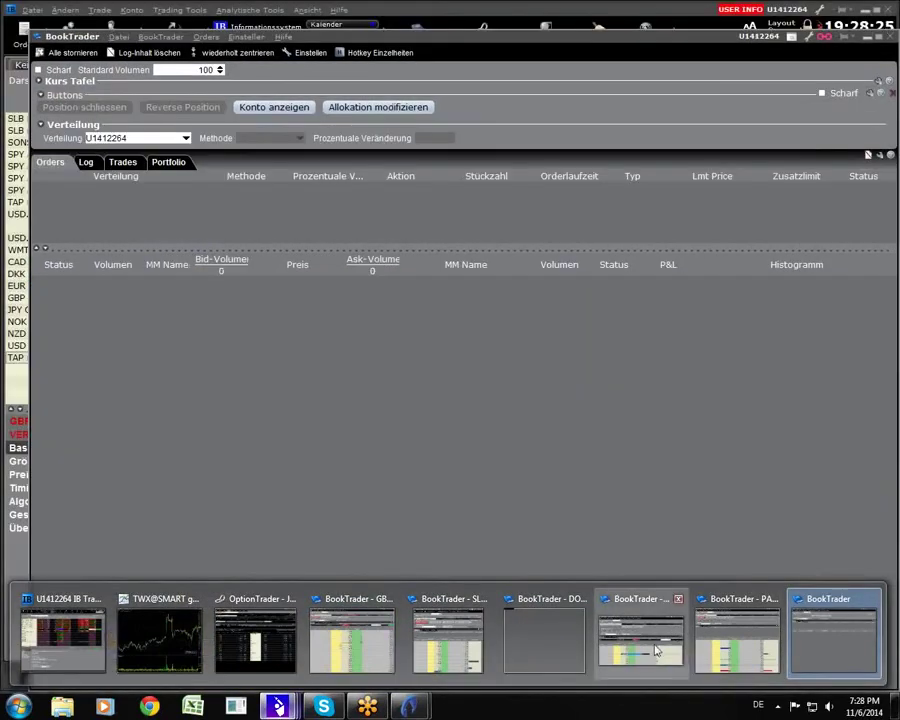
pyautogui.click(665, 625)
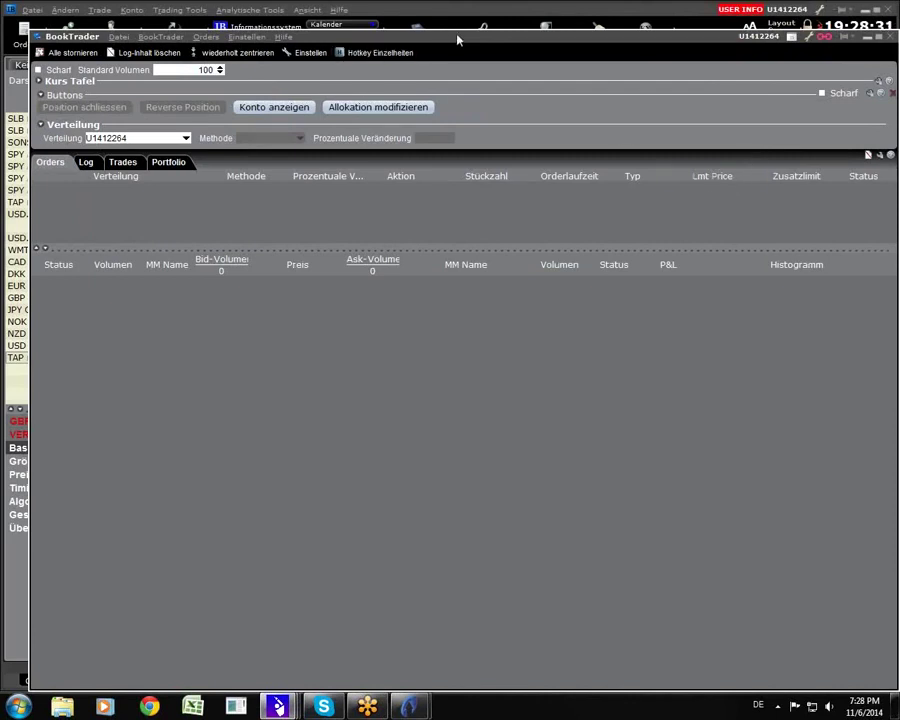
pyautogui.moveTo(497, 44); pyautogui.dragTo(497, 64)
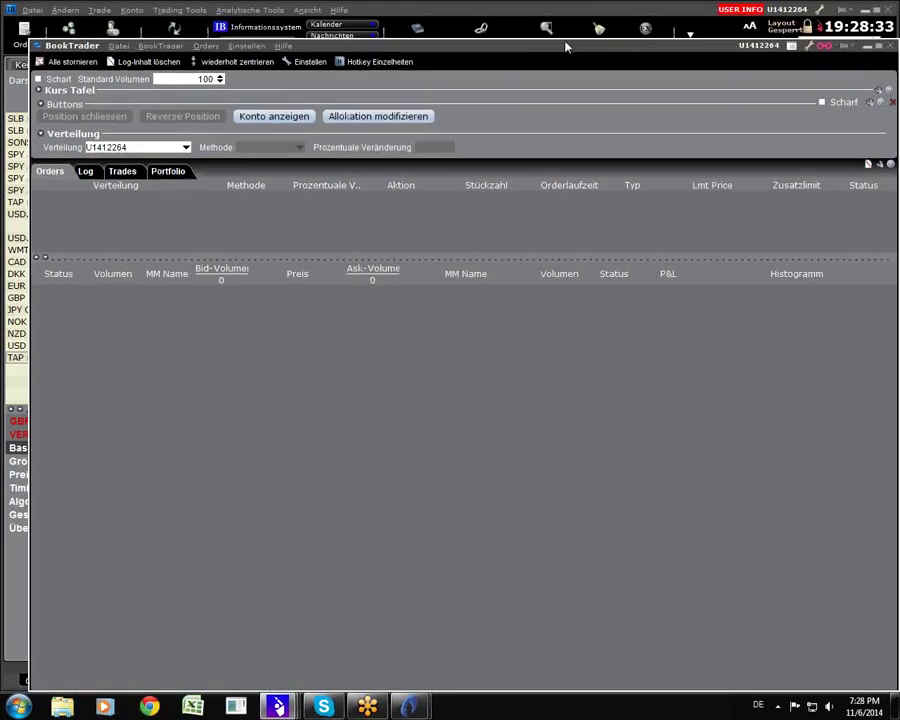
pyautogui.click(397, 28)
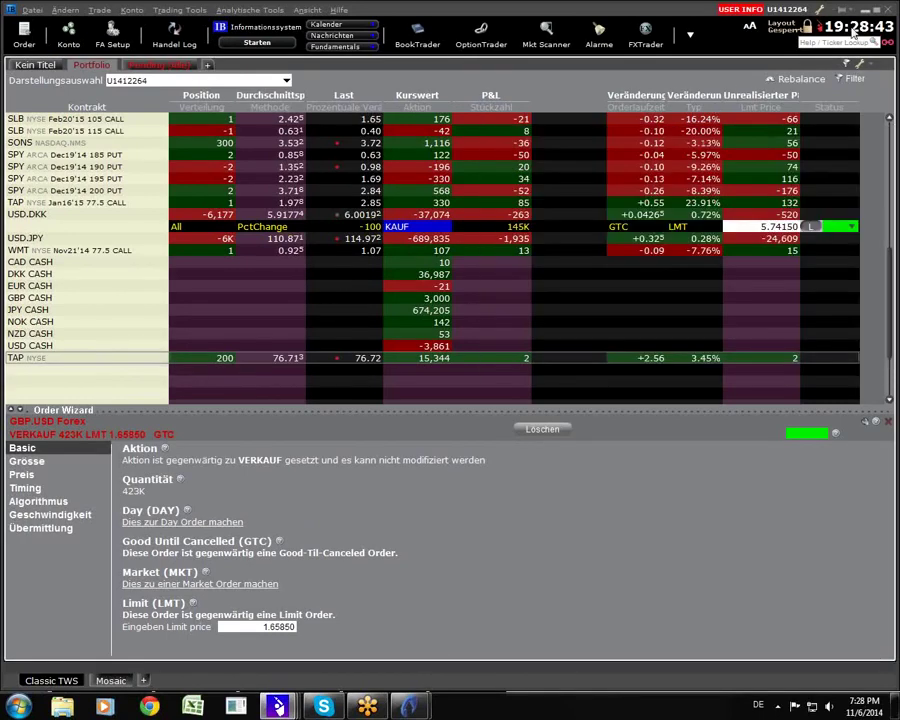
# - Switch the main trading window to a link group other than Gruppe 1
pyautogui.click(872, 64)
pyautogui.click(886, 44)
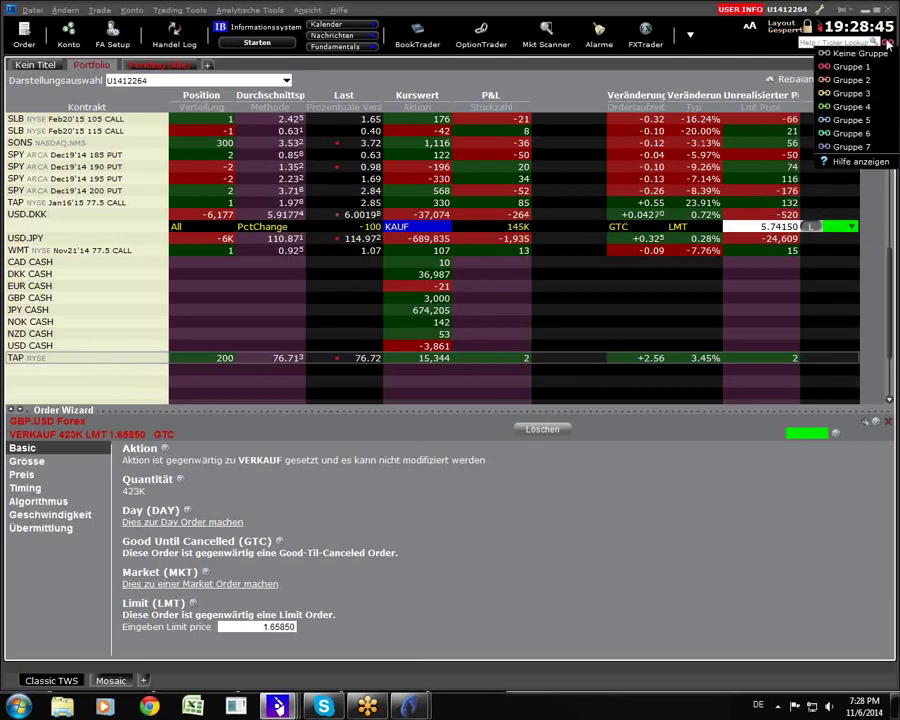
pyautogui.click(860, 64)
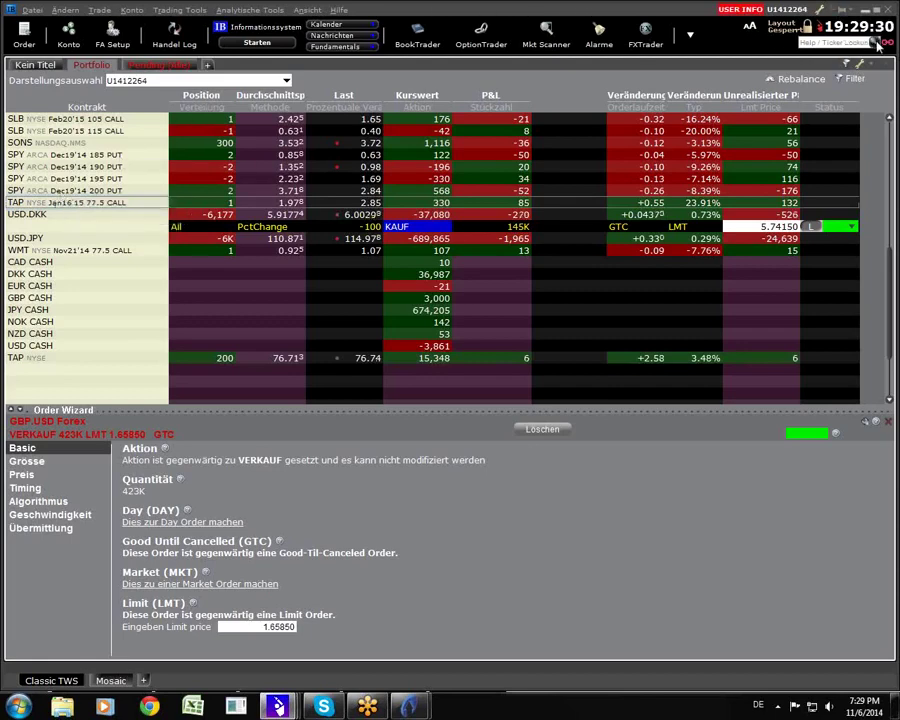
pyautogui.click(888, 42)
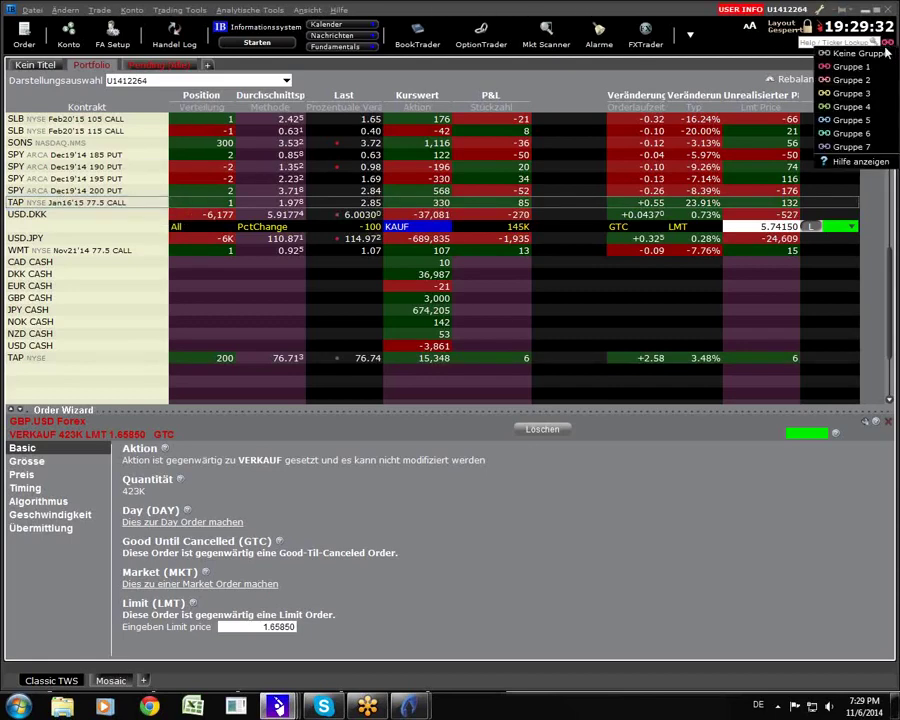
pyautogui.click(815, 60)
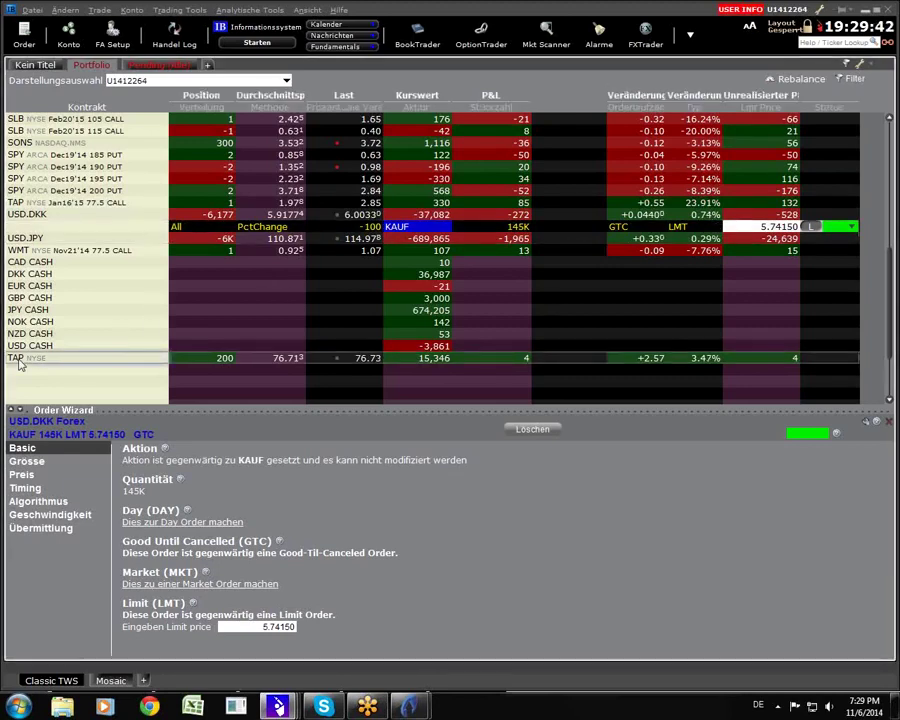
# - Open BookTrader for the TAP stock position and enlarge its price ladder by shrinking the orders area
pyautogui.click(38, 204)
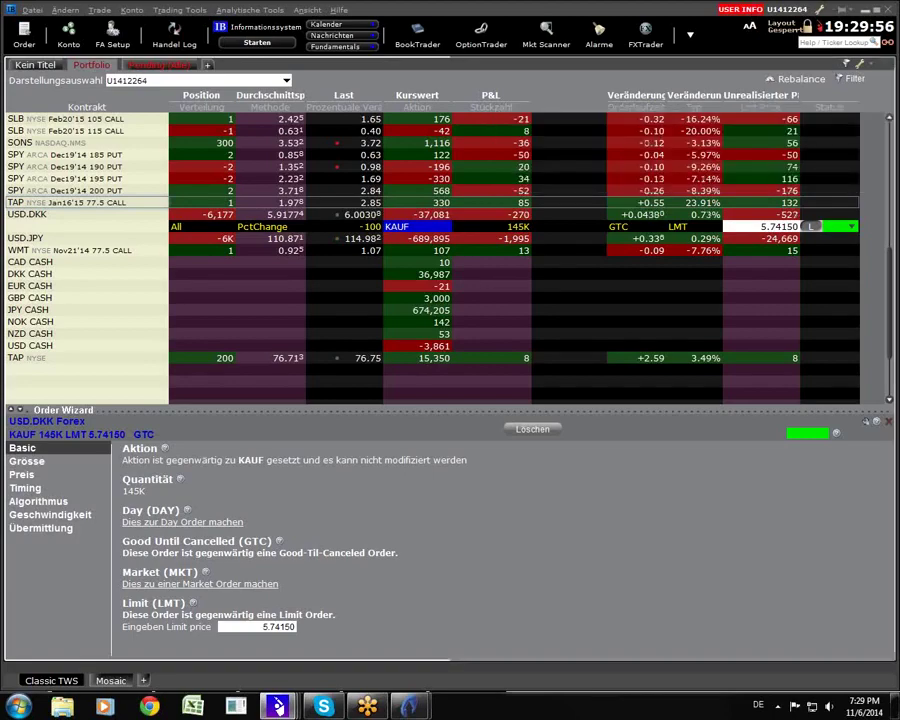
pyautogui.click(417, 35)
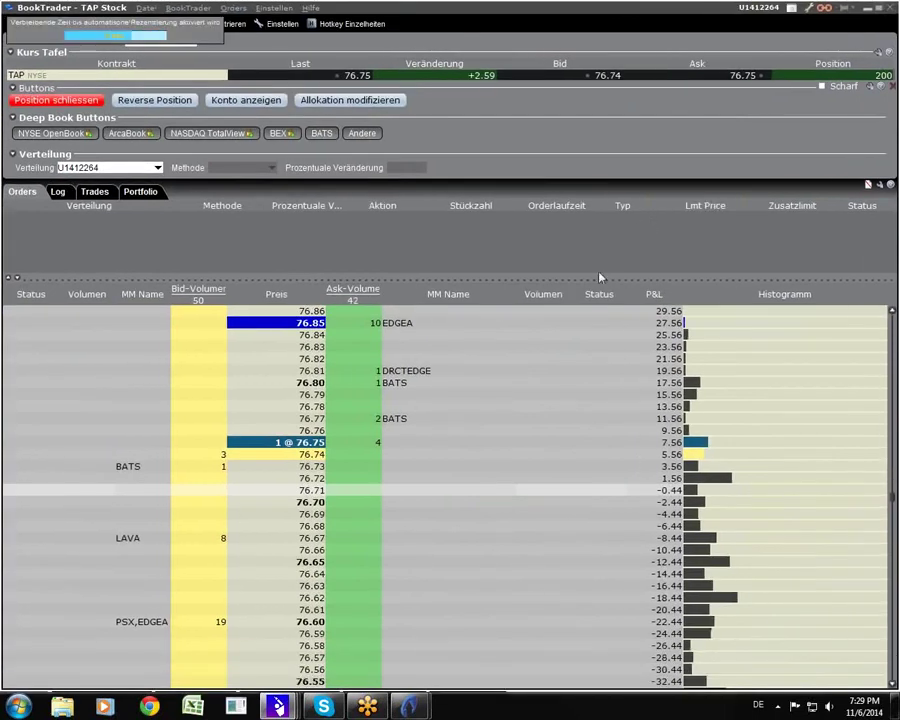
pyautogui.moveTo(600, 278); pyautogui.dragTo(594, 223)
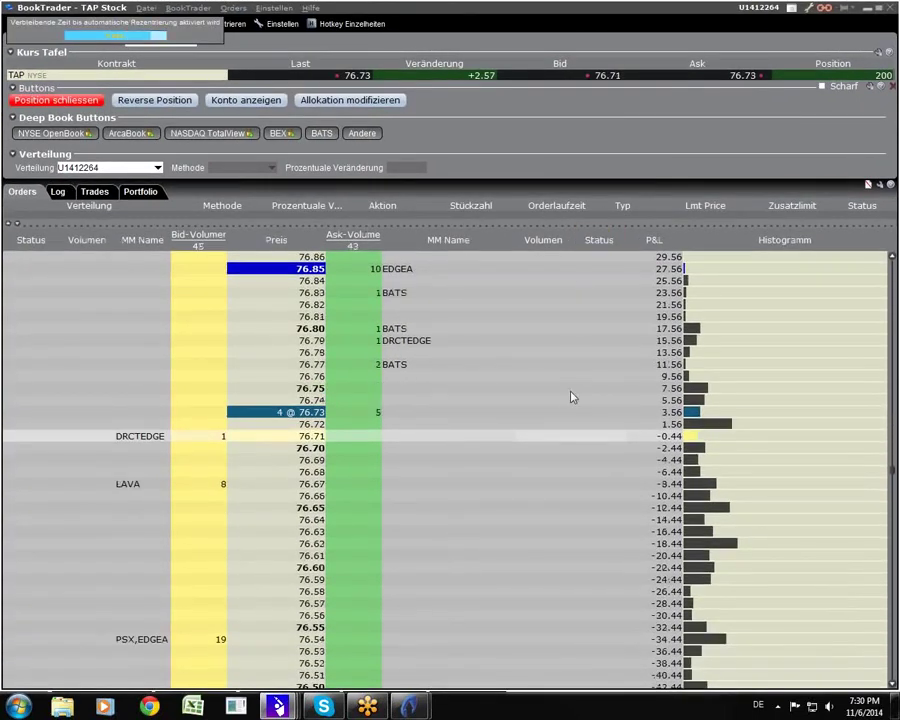
# - Place and transmit a limit sell order for 100 TAP shares at 76.97 from the price ladder, acknowledging the exchange notice
pyautogui.scroll(2, 500, 420)
pyautogui.scroll(2, 502, 424)
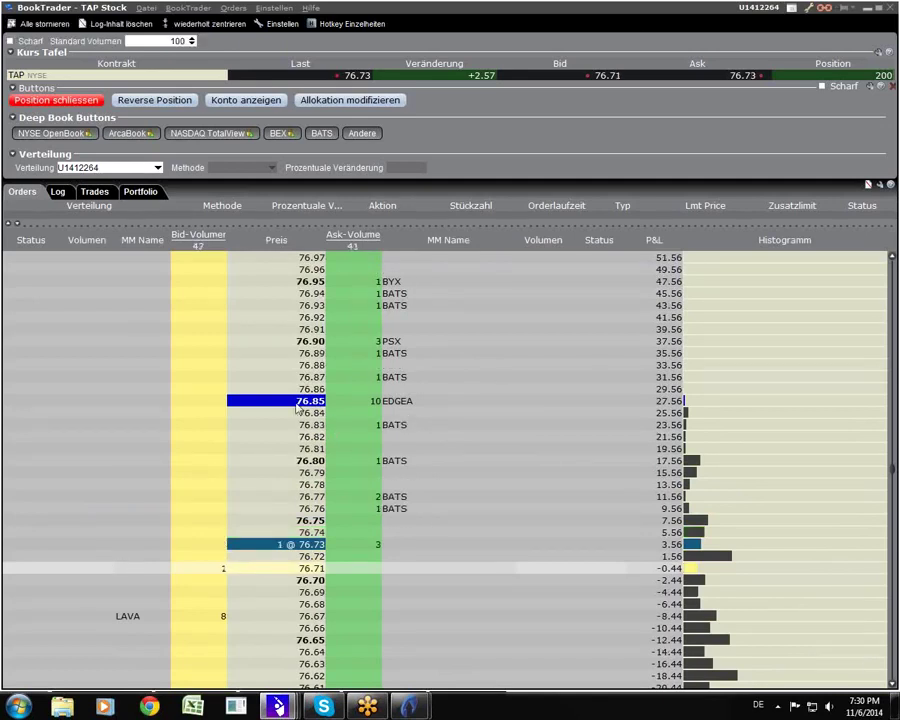
pyautogui.scroll(2, 355, 425)
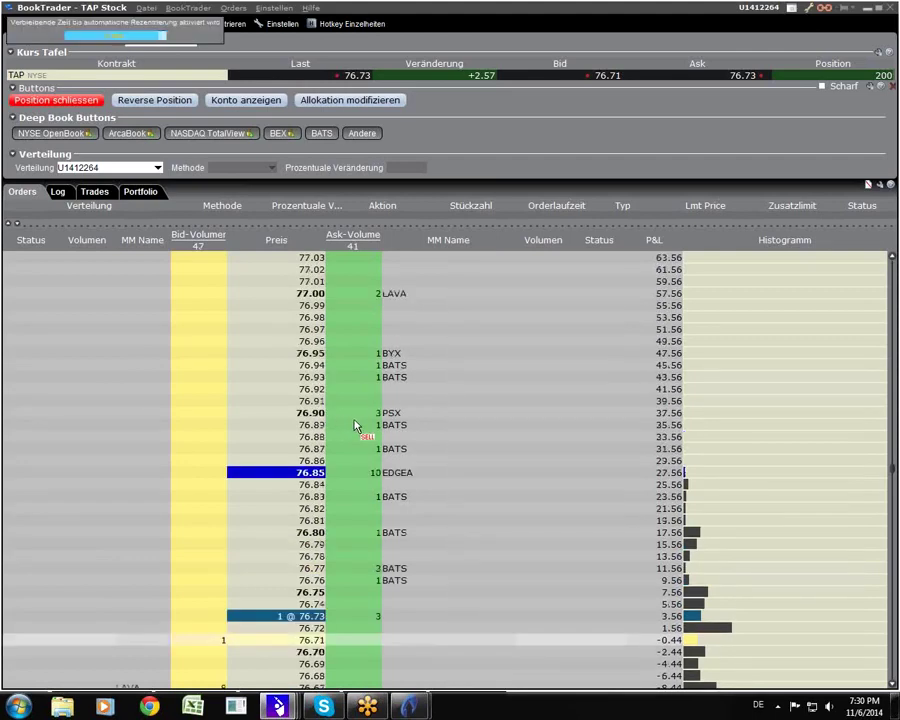
pyautogui.click(355, 328)
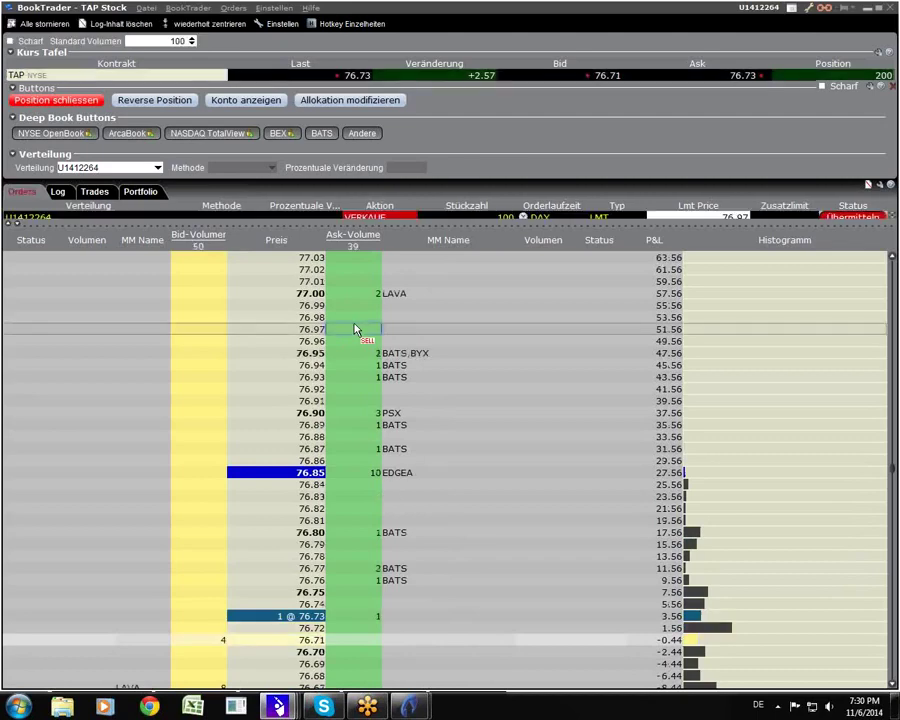
pyautogui.click(575, 443)
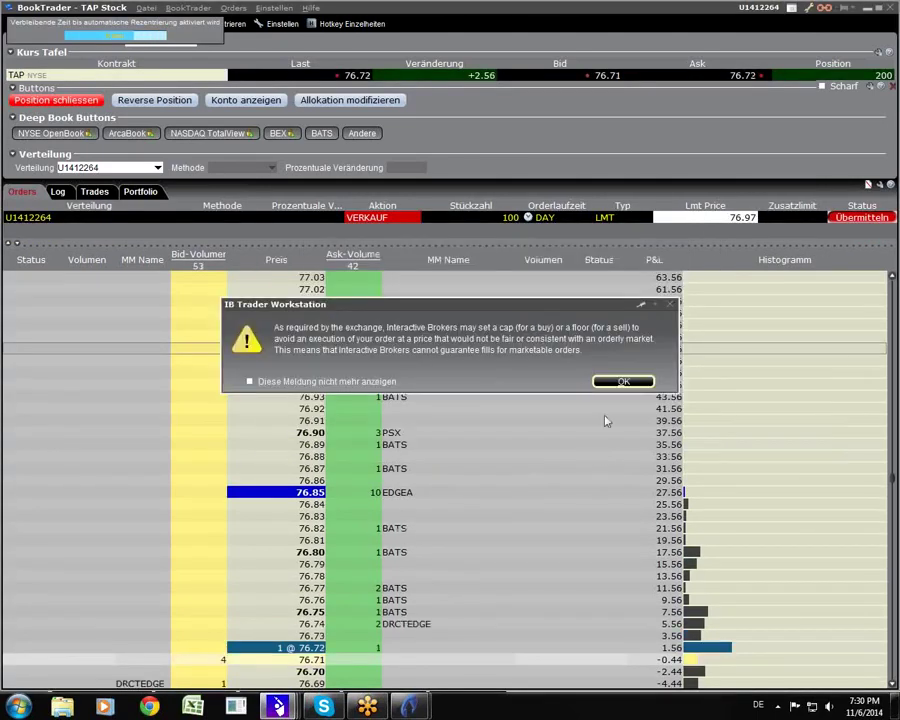
pyautogui.click(623, 384)
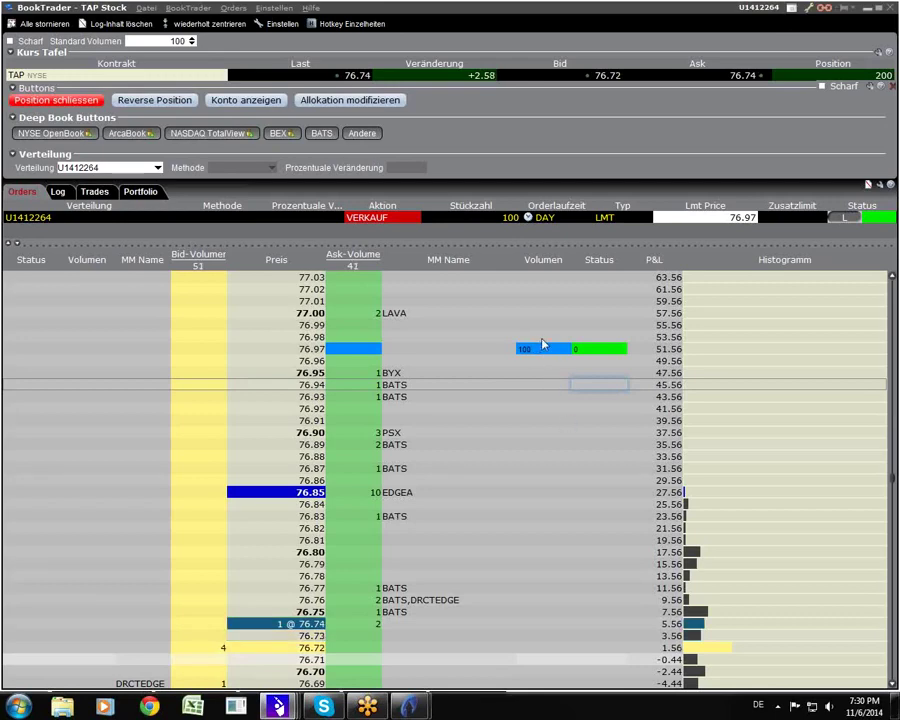
# - Change the working sell order at 76.97 to 200 shares and then cancel it
pyautogui.click(545, 348)
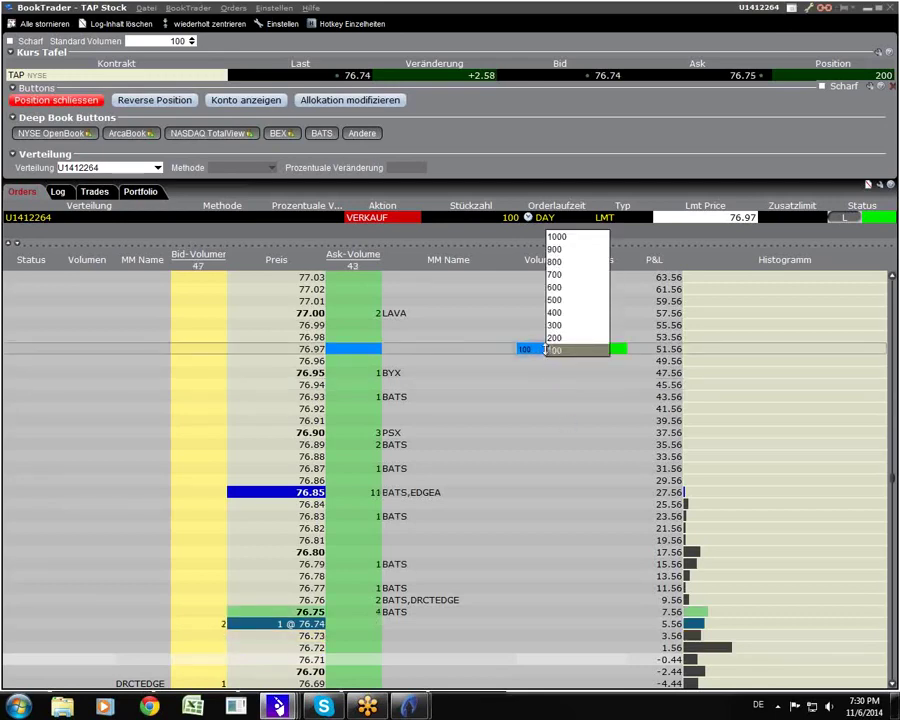
pyautogui.click(552, 333)
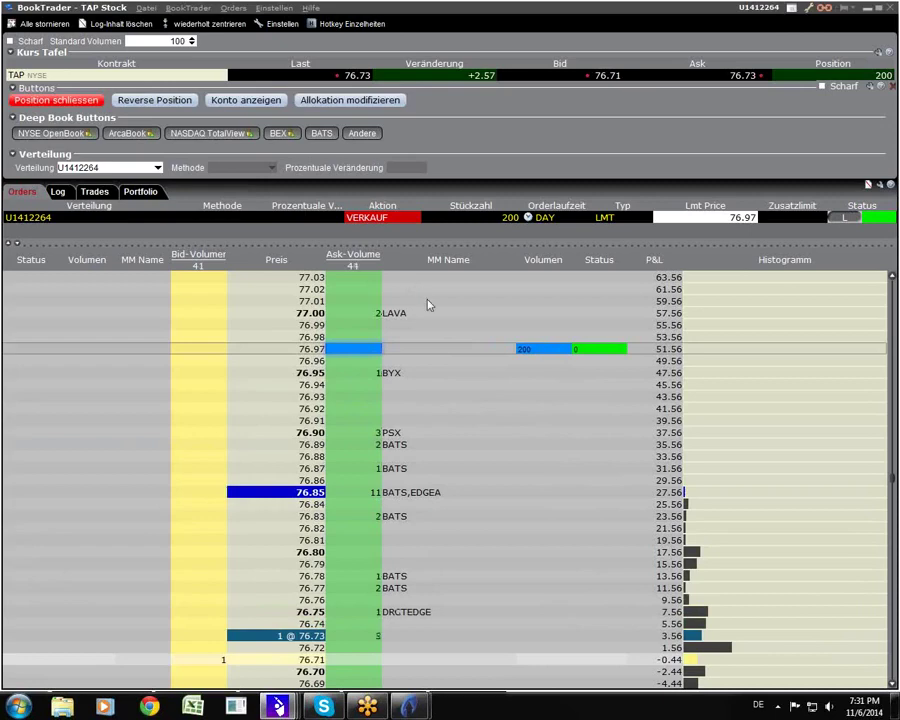
pyautogui.click(538, 349)
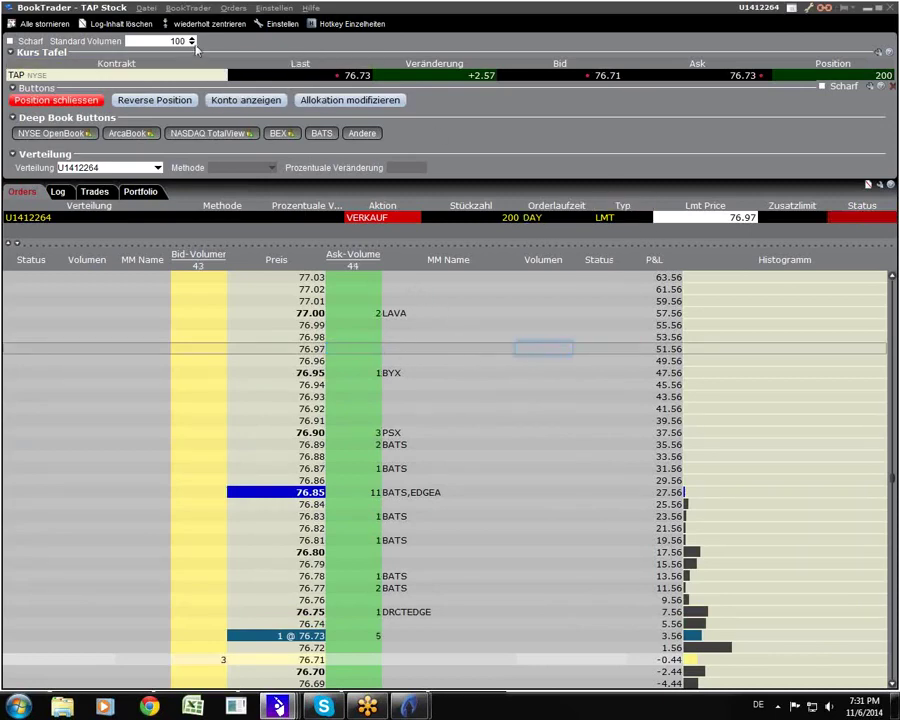
# - Create a new limit sell order for 100 TAP shares at 76.97, transmit it and acknowledge the exchange notice
pyautogui.click(348, 349)
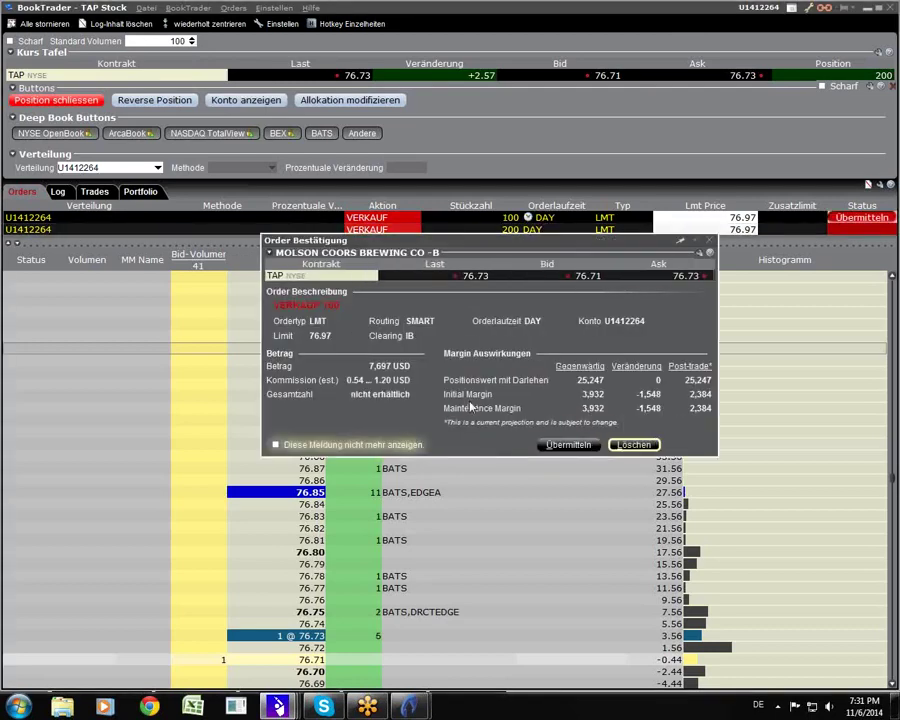
pyautogui.click(563, 444)
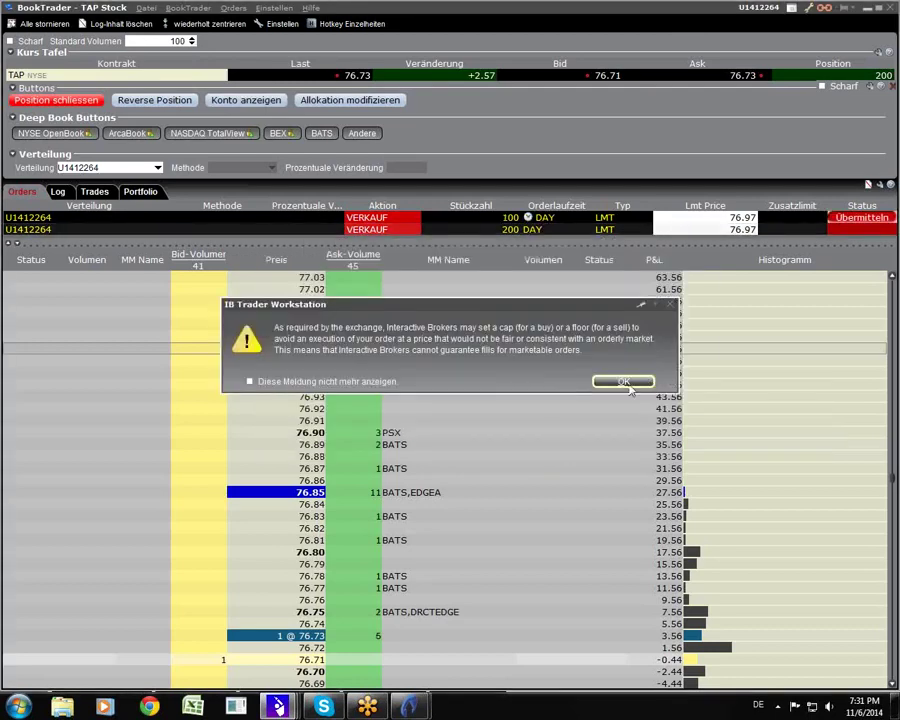
pyautogui.click(630, 380)
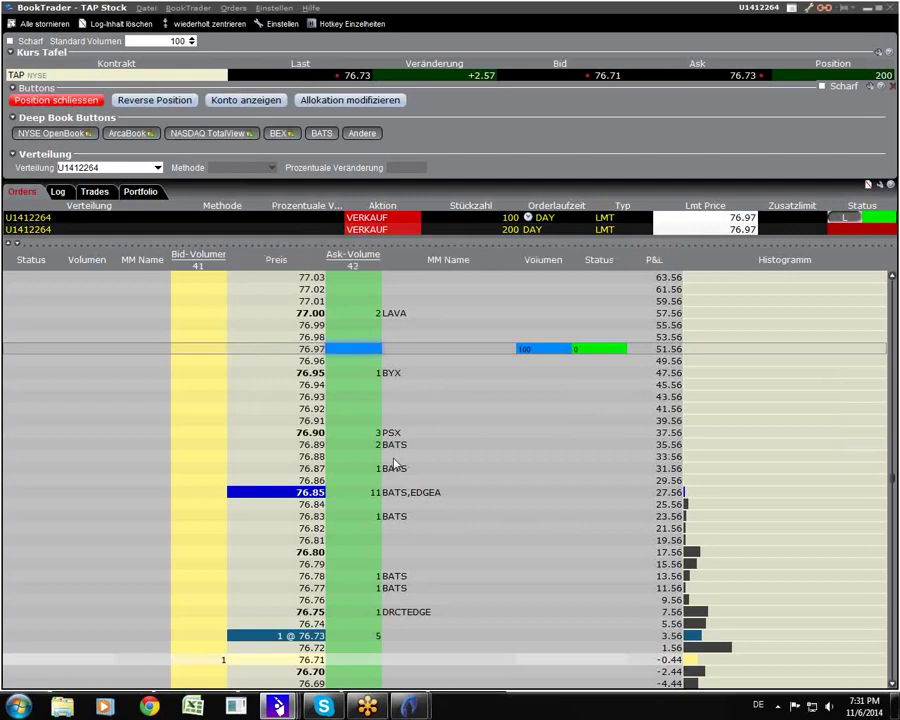
# - Place a second limit sell order for 100 TAP shares at 76.86, transmit it and acknowledge the exchange notice
pyautogui.click(350, 481)
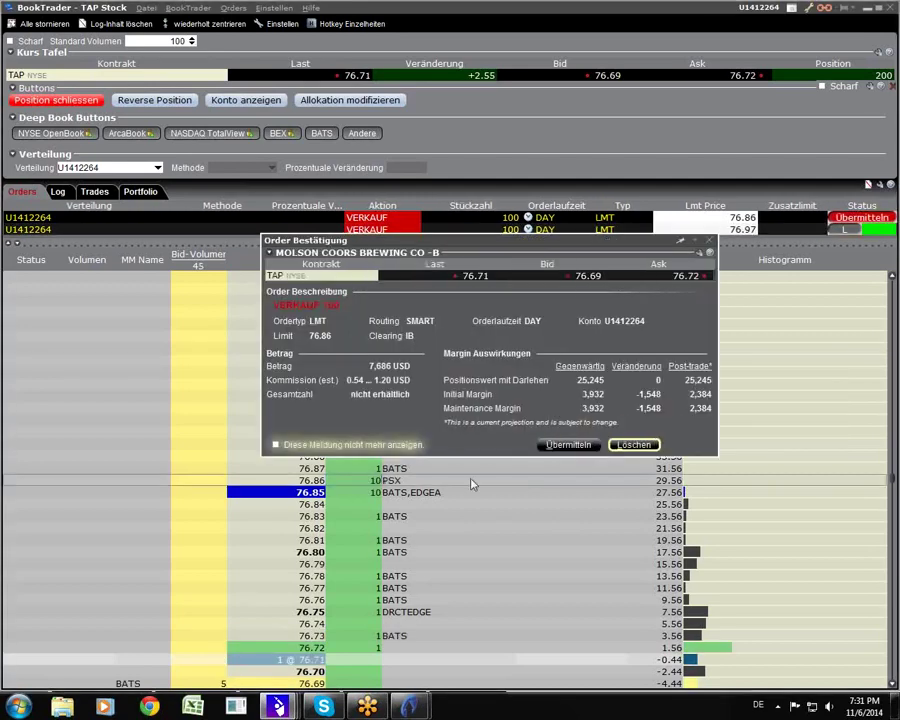
pyautogui.click(560, 446)
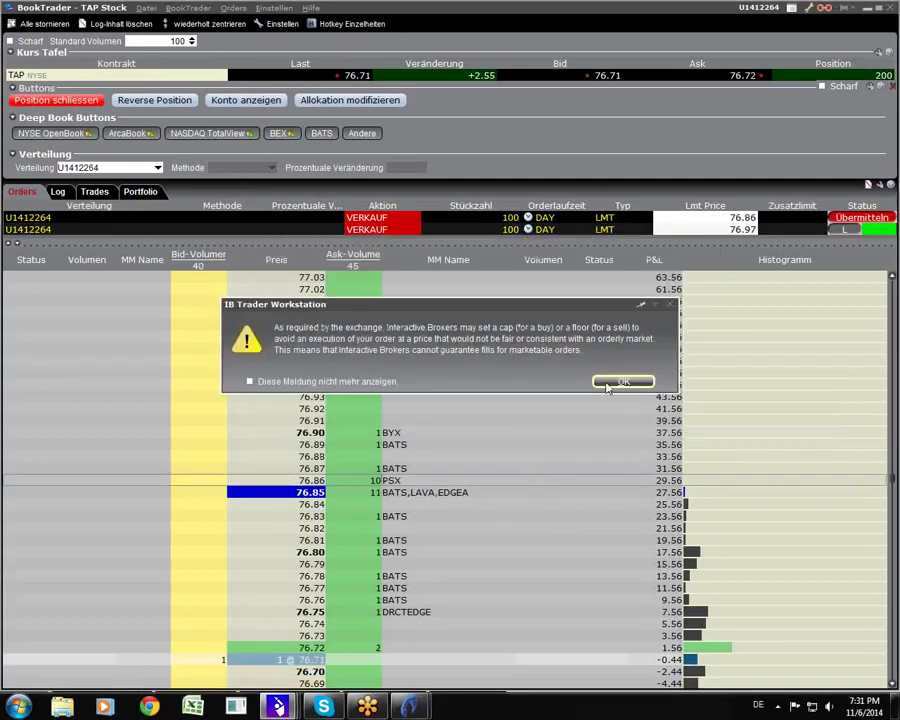
pyautogui.click(608, 384)
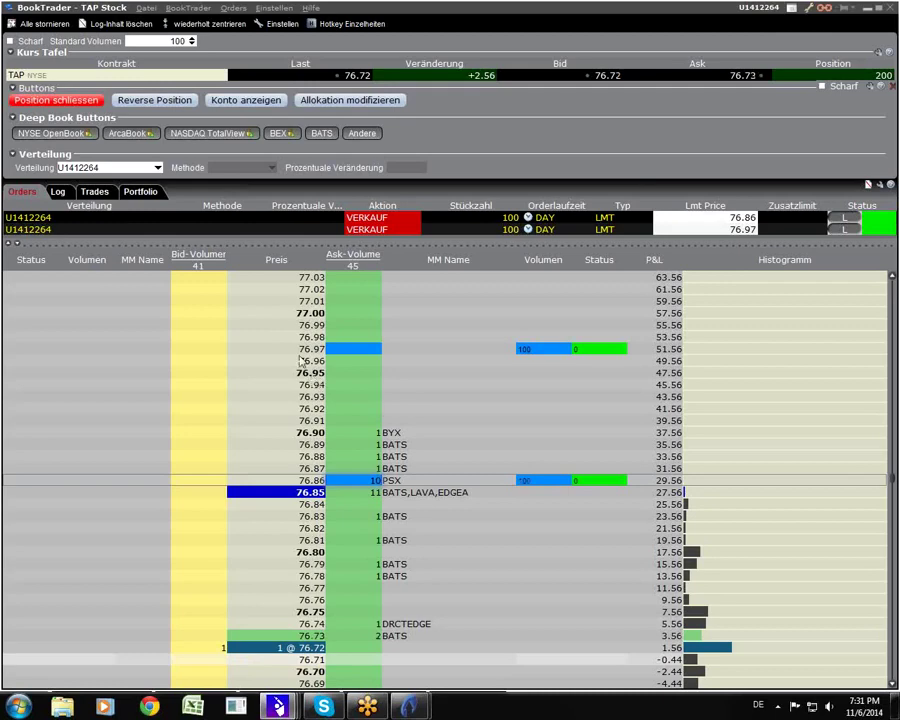
# - Open the BookTrader settings and enlarge the configuration dialog upwards to expose the number of displayed rows and the other options
pyautogui.click(879, 186)
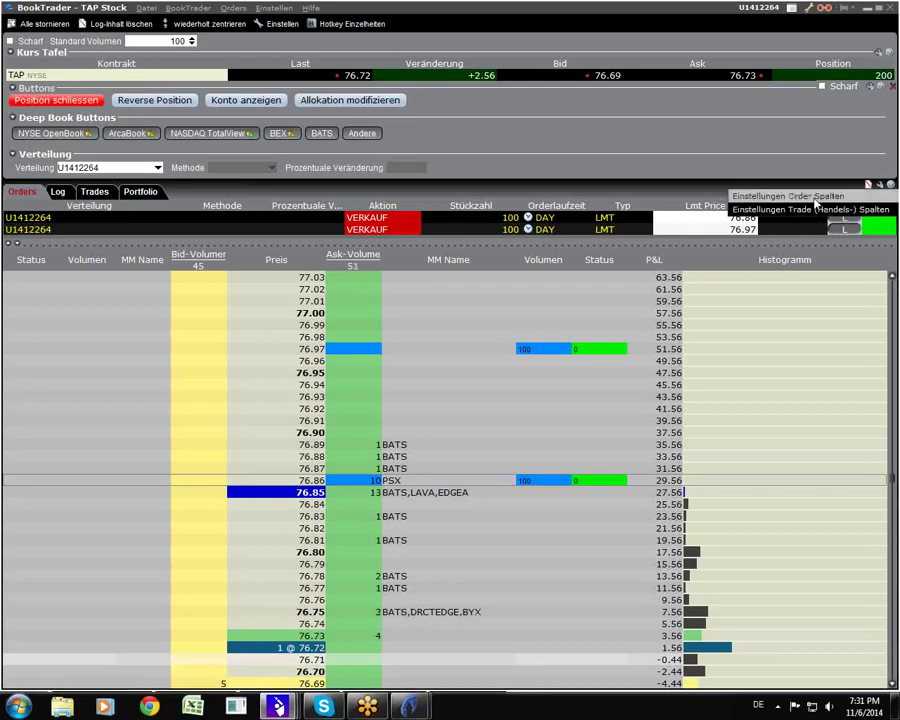
pyautogui.click(708, 120)
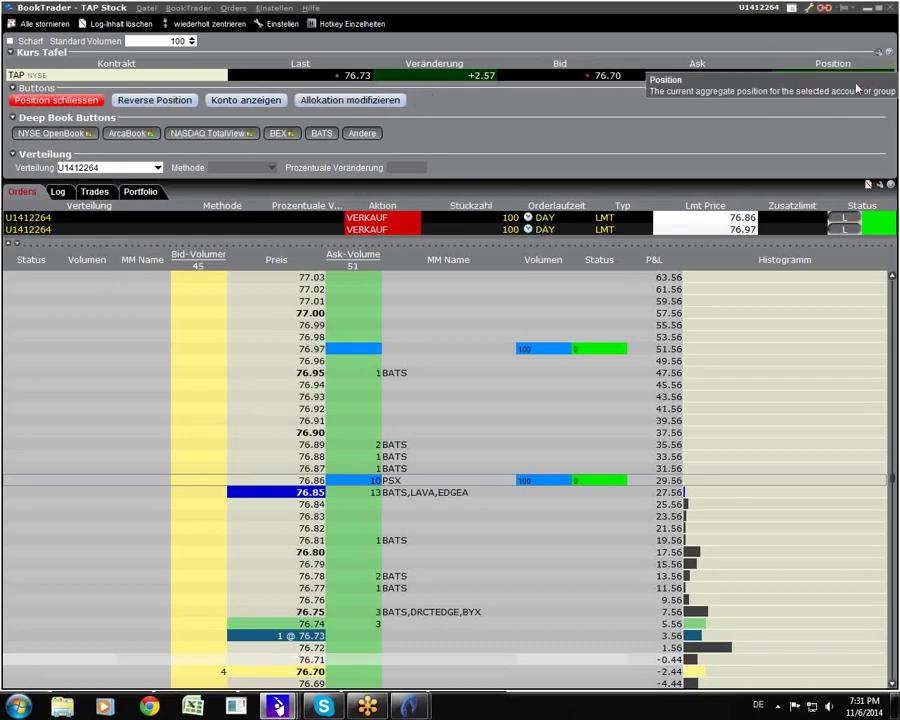
pyautogui.click(280, 24)
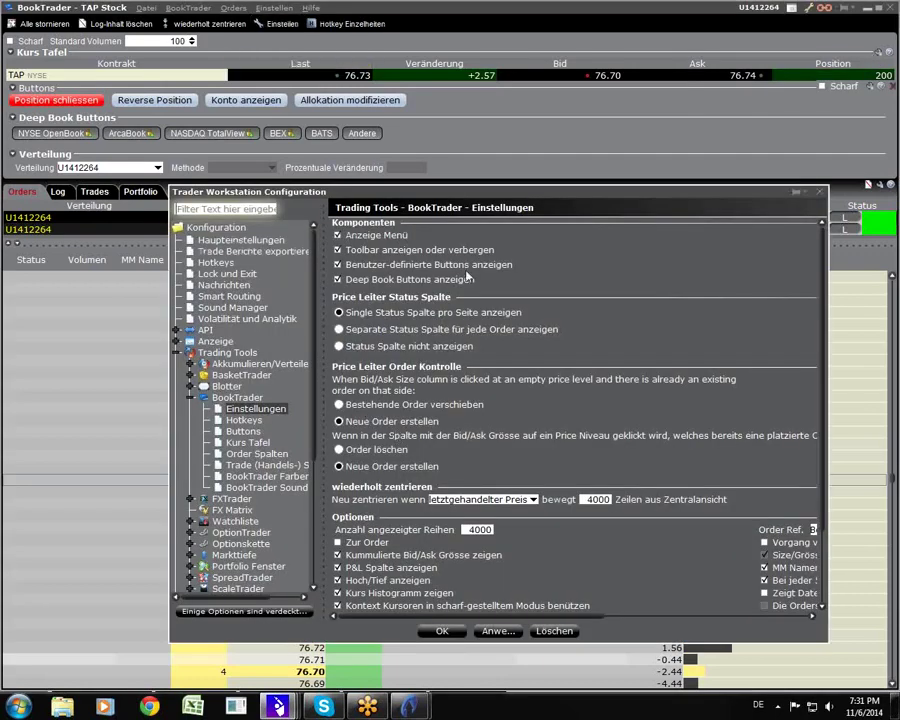
pyautogui.moveTo(565, 188); pyautogui.dragTo(565, 101)
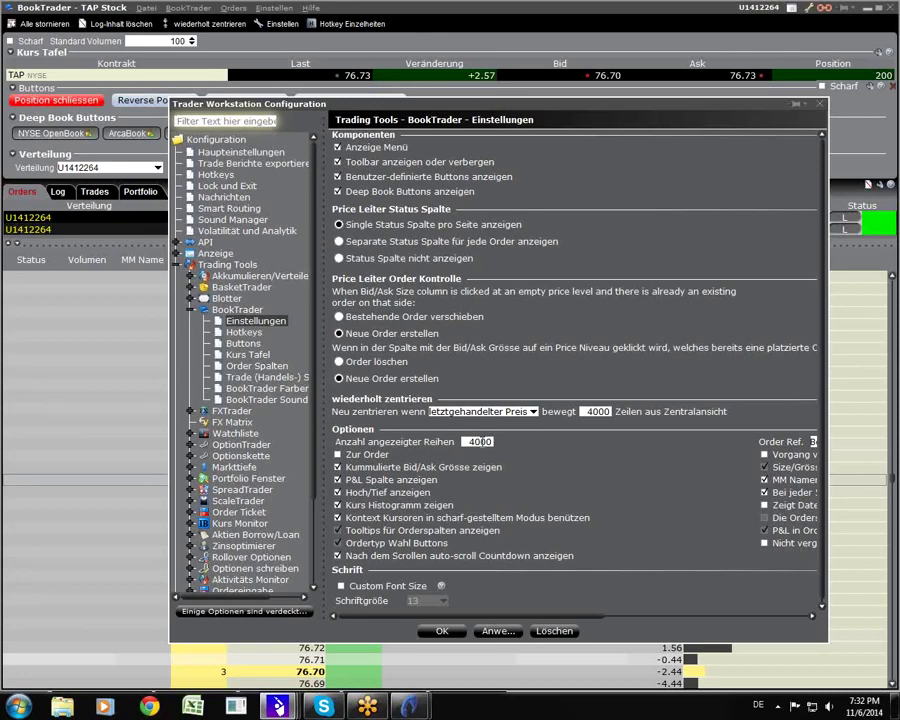
pyautogui.rightClick(891, 520)
pyautogui.press('Escape')
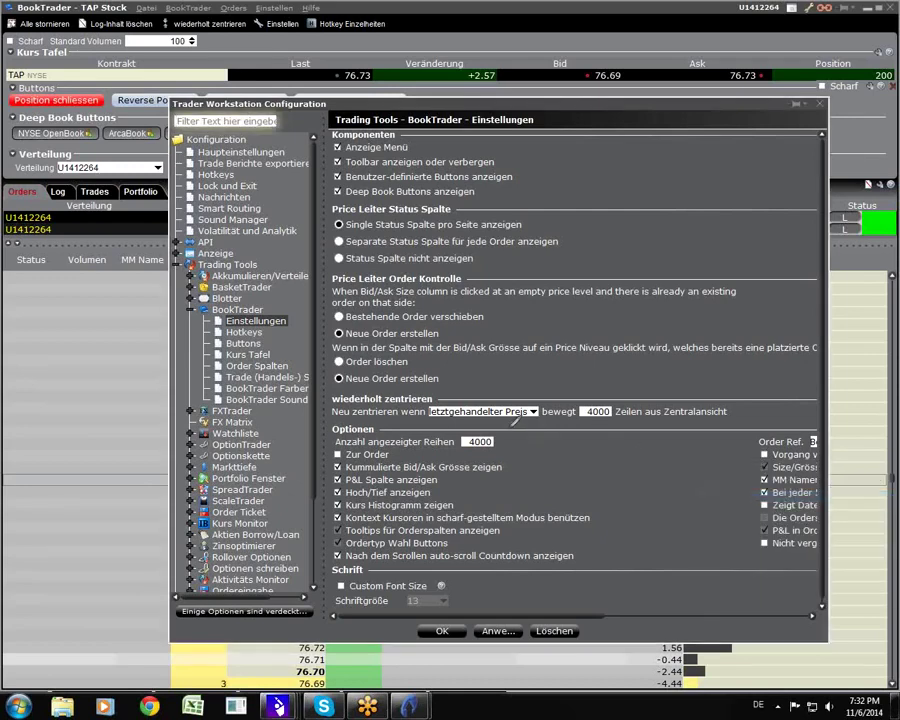
pyautogui.moveTo(512, 434)
pyautogui.mouseDown()
pyautogui.moveTo(462, 448)
pyautogui.moveTo(514, 428)
pyautogui.mouseUp()
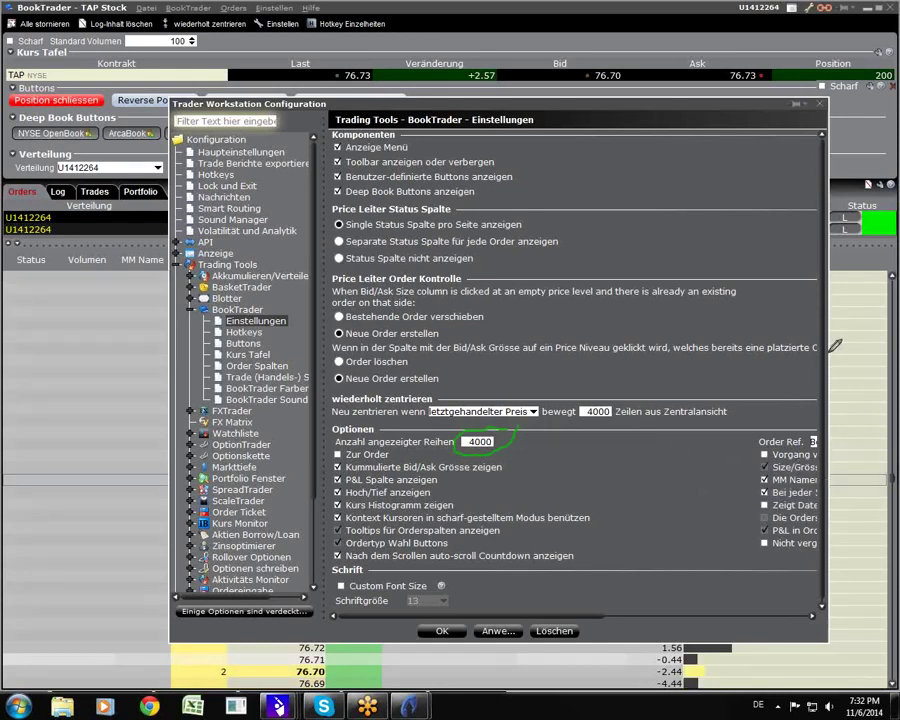
pyautogui.press('Escape')
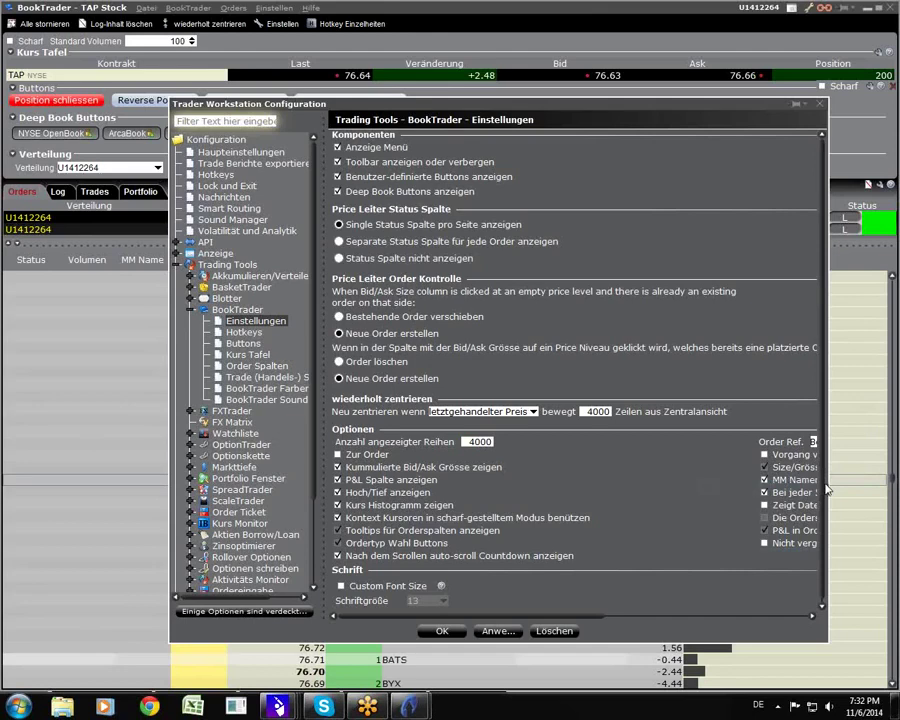
# - Turn off the MM names/brokers column and the auto-scroll countdown shown after scrolling in the BookTrader options
pyautogui.click(813, 616)
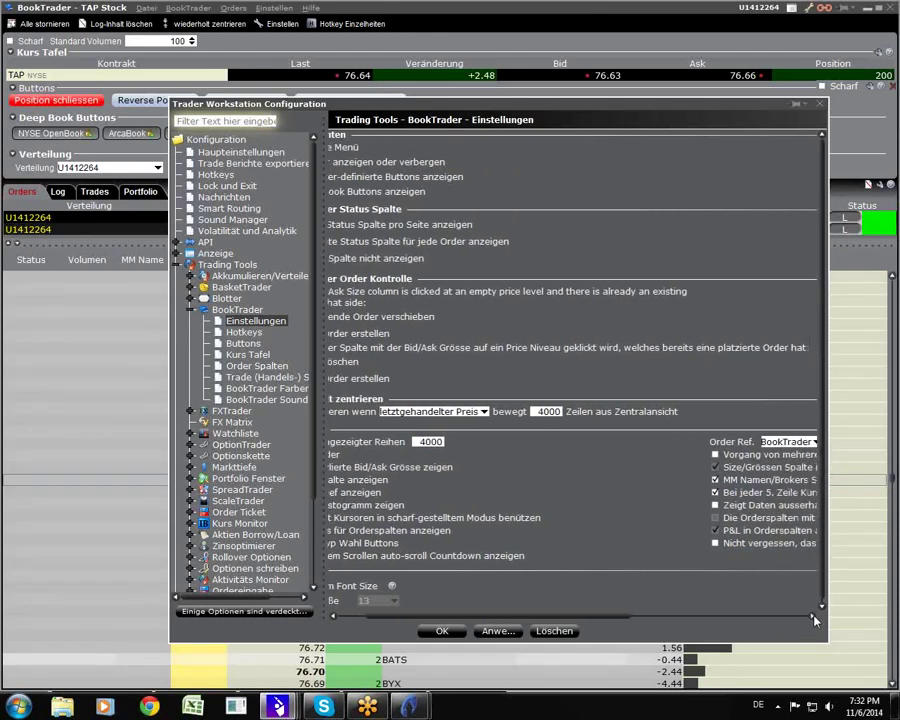
pyautogui.click(813, 616)
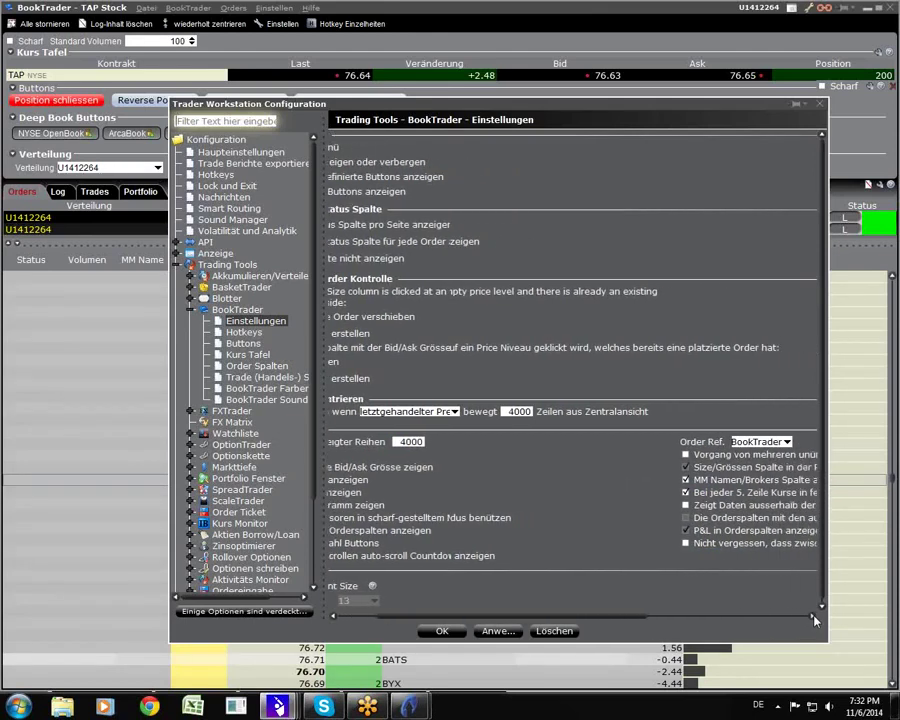
pyautogui.click(688, 481)
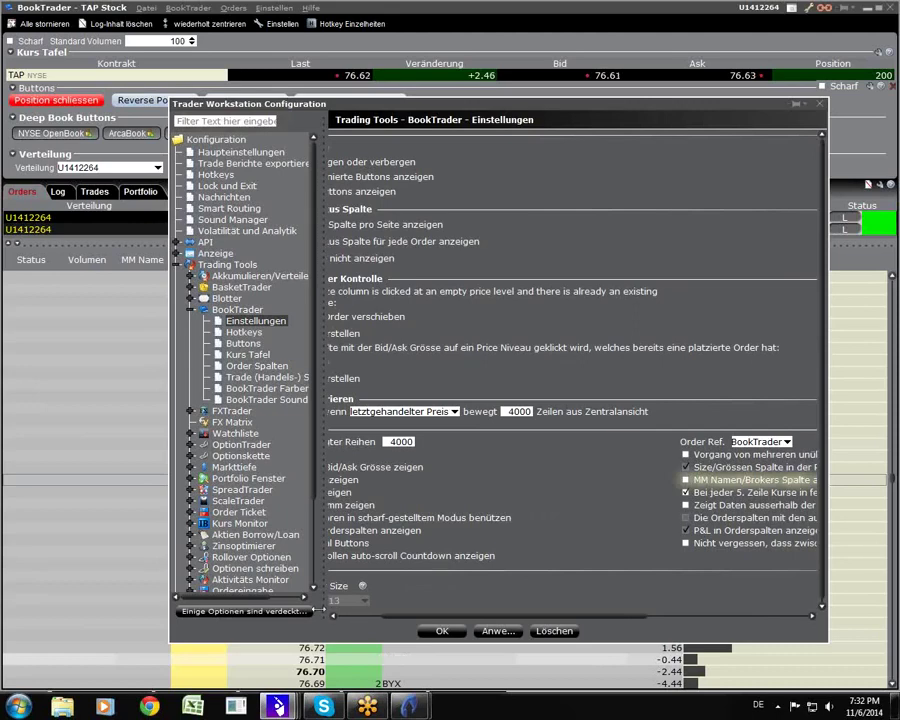
pyautogui.click(334, 618)
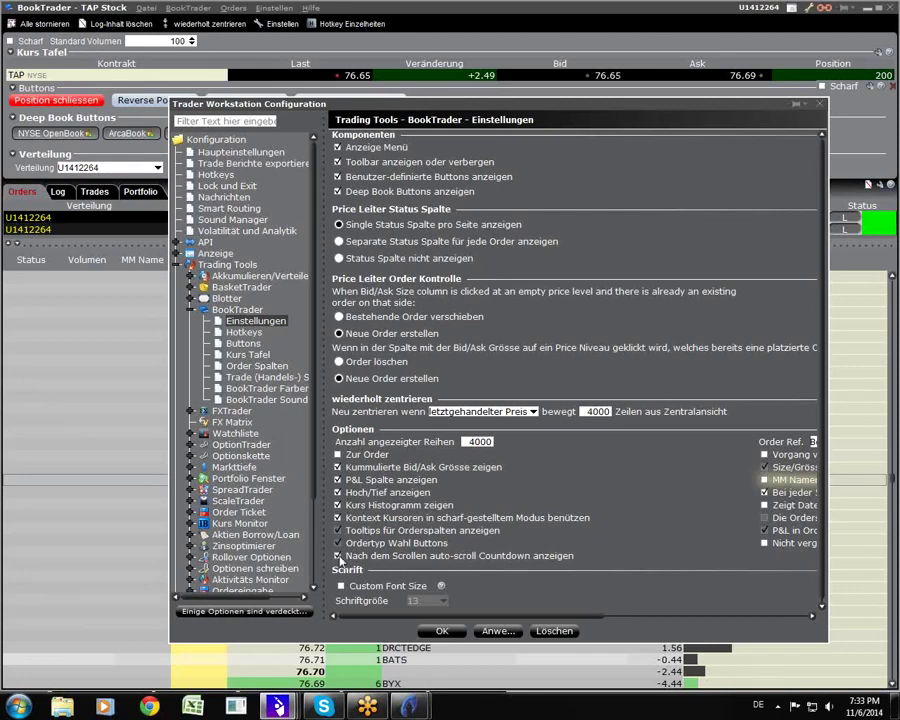
pyautogui.click(339, 556)
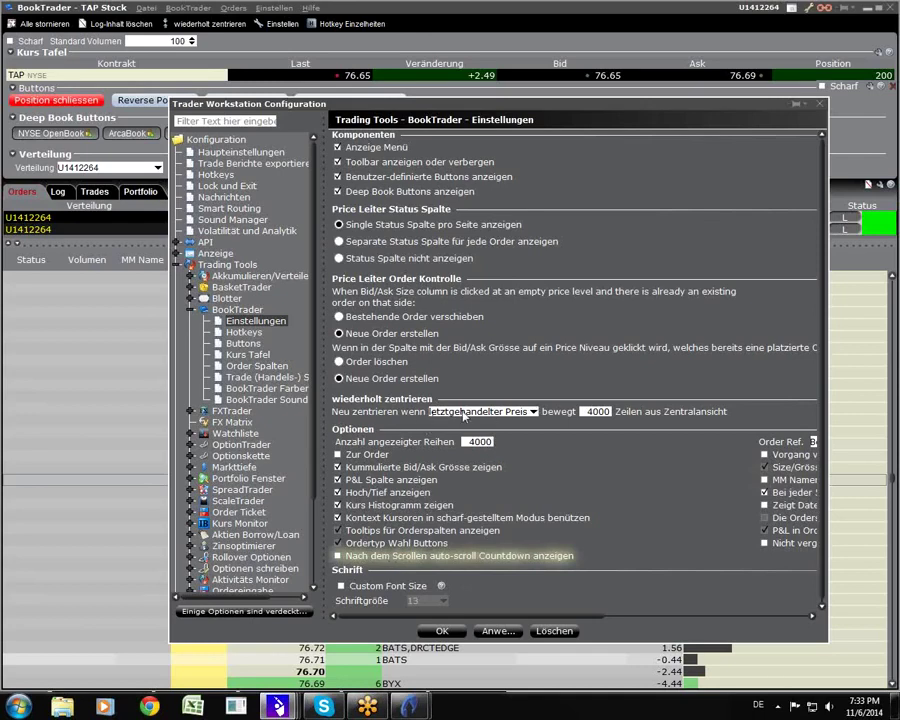
# - Set the BookTrader recentering reference to the bid/ask midpoint and review the price ladder order control options
pyautogui.click(533, 412)
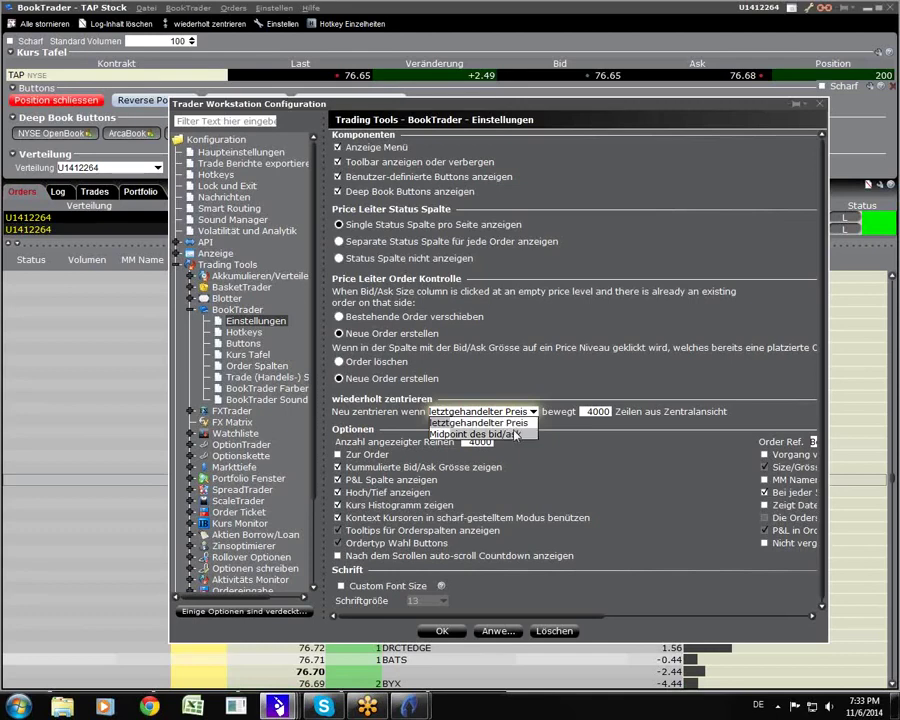
pyautogui.click(515, 435)
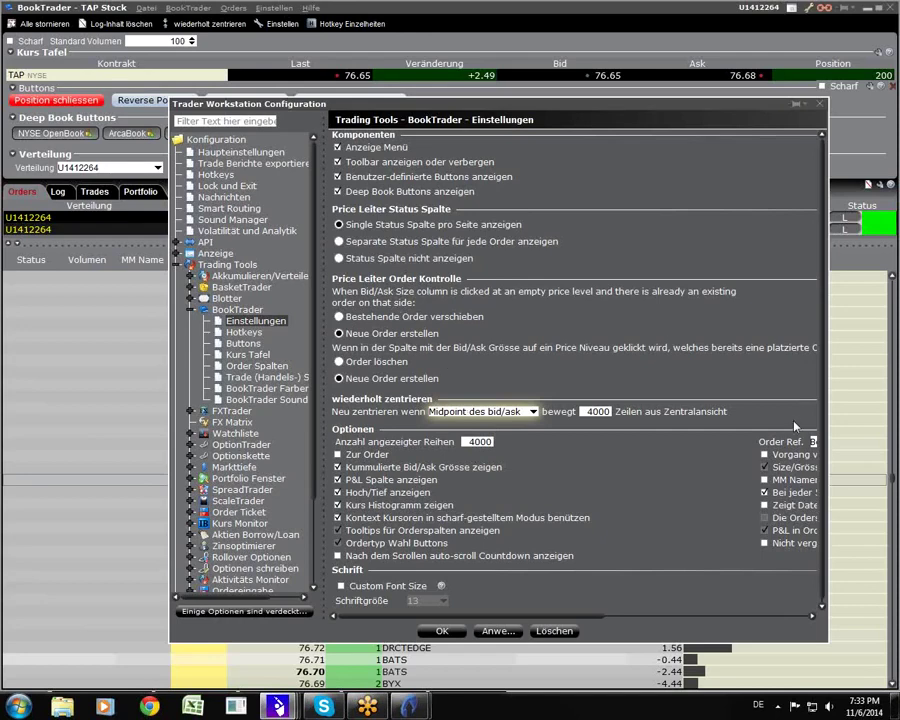
pyautogui.moveTo(717, 300)
pyautogui.mouseDown()
pyautogui.moveTo(307, 285)
pyautogui.moveTo(370, 355)
pyautogui.moveTo(600, 352)
pyautogui.moveTo(730, 305)
pyautogui.moveTo(715, 298)
pyautogui.mouseUp()
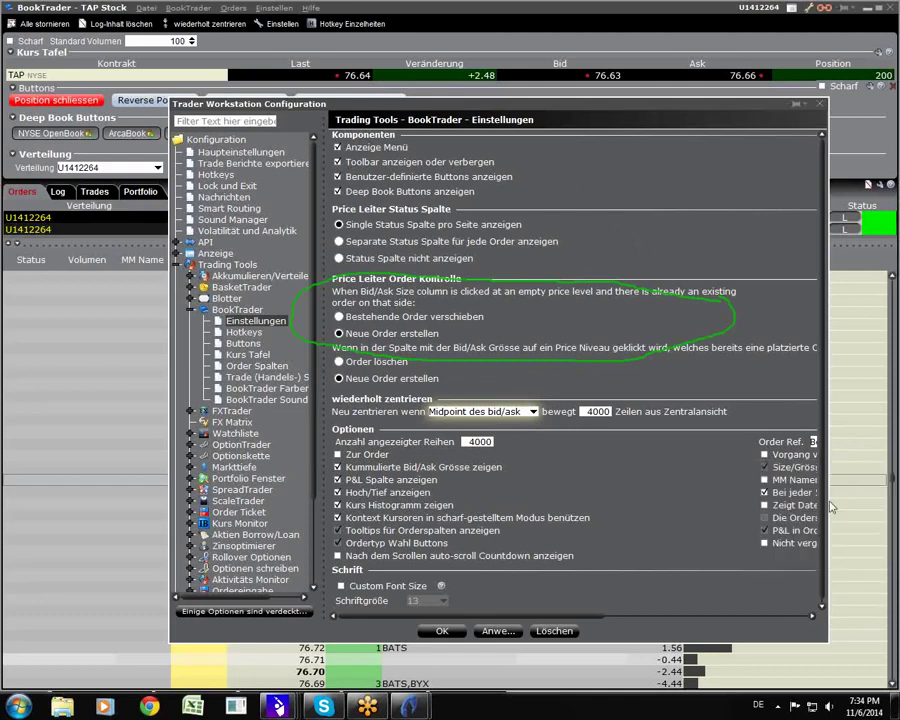
pyautogui.press('Escape')
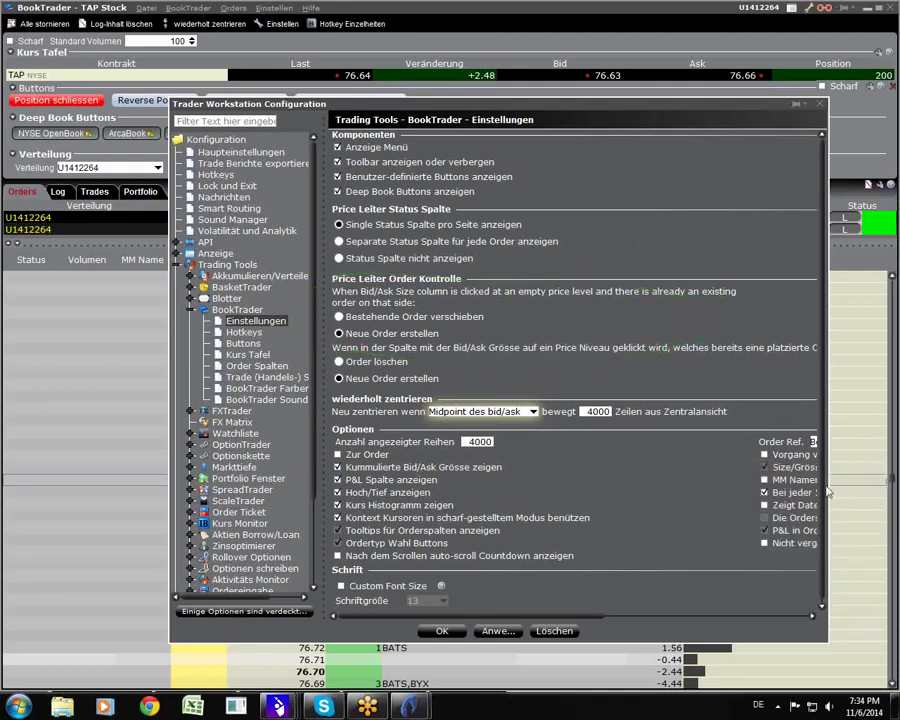
# - Disable the display of Deep Book buttons and user-defined buttons and save the BookTrader settings
pyautogui.click(338, 192)
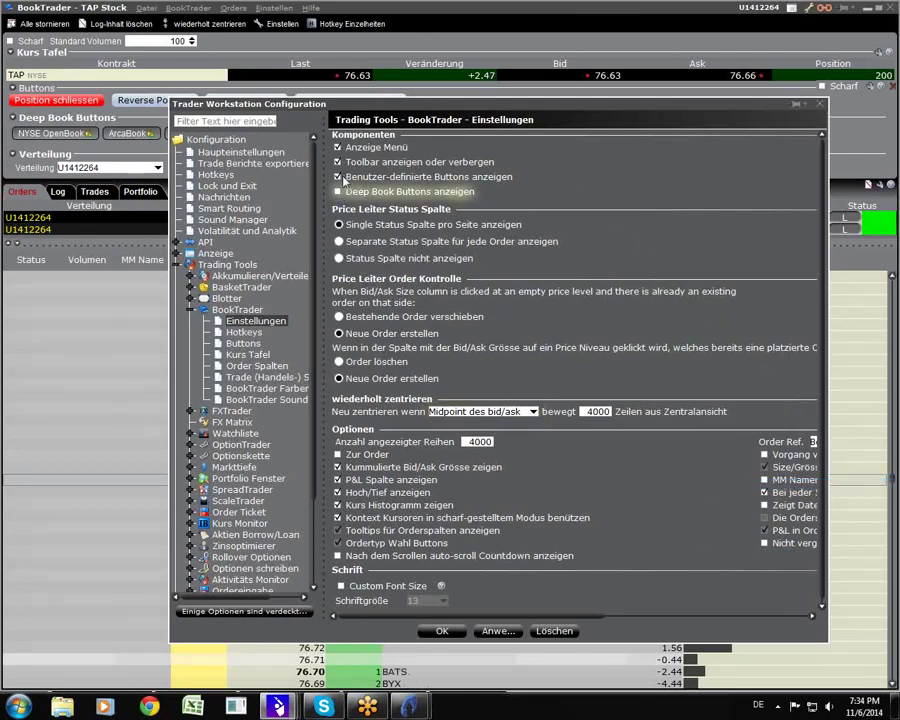
pyautogui.click(338, 177)
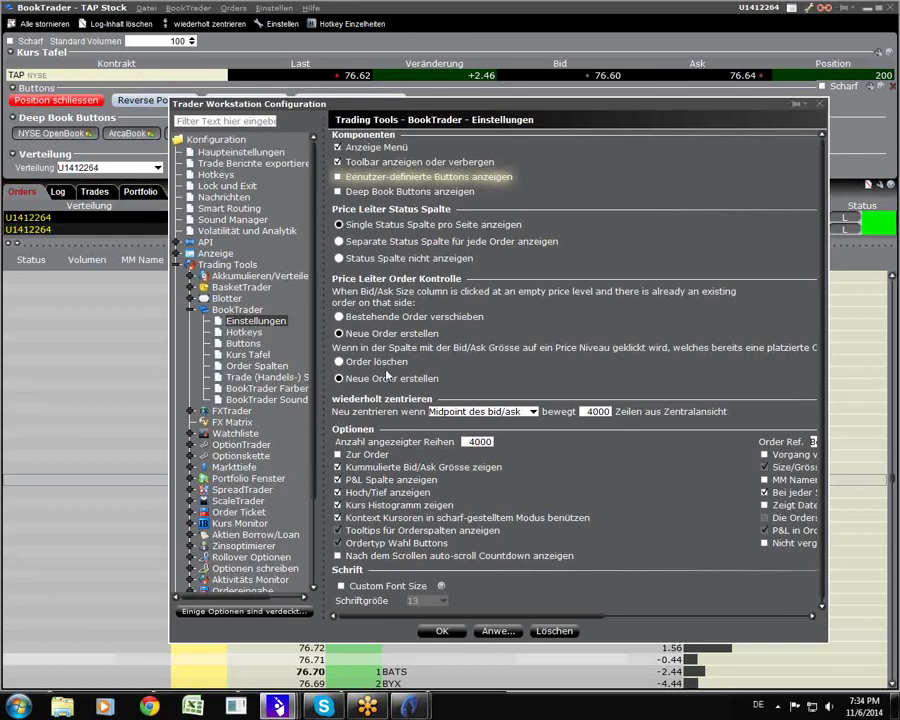
pyautogui.click(447, 630)
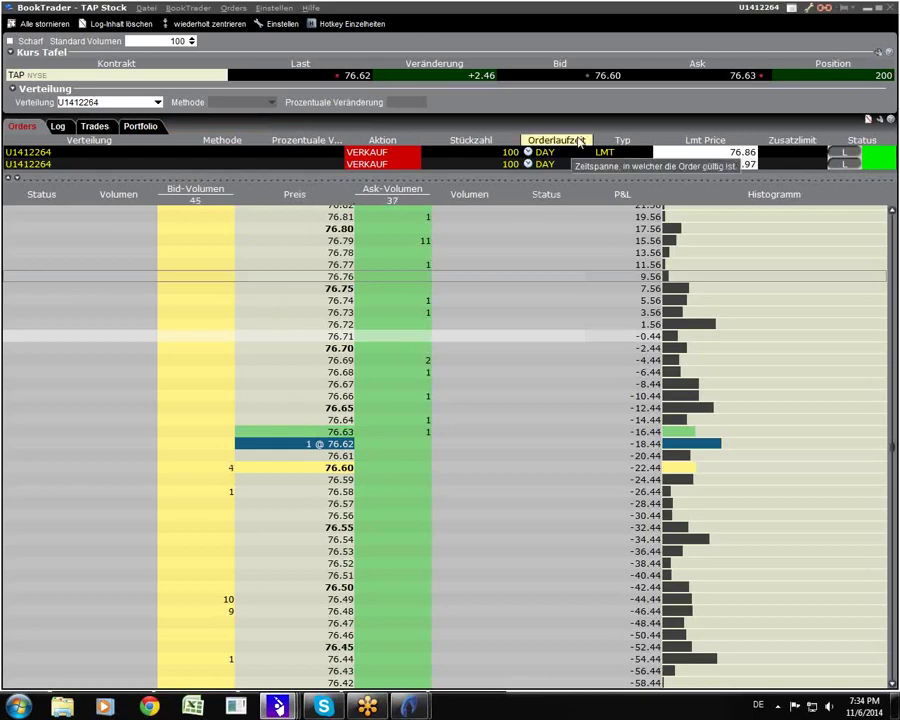
# - Minimize BookTrader, open a chart from the main window and set it to the TAP stock on NYSE
pyautogui.moveTo(579, 141)
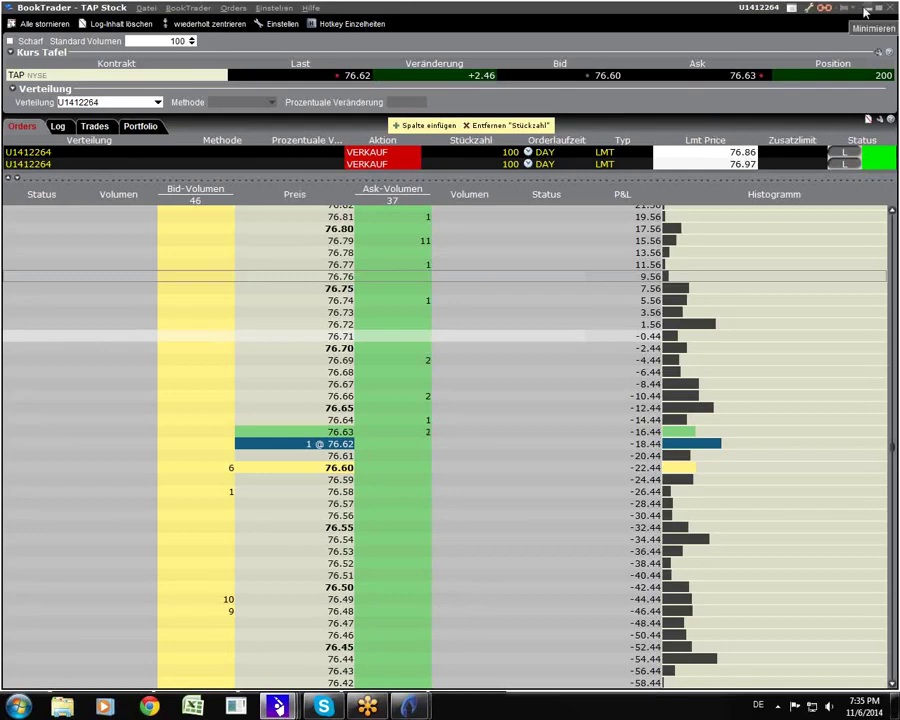
pyautogui.click(866, 10)
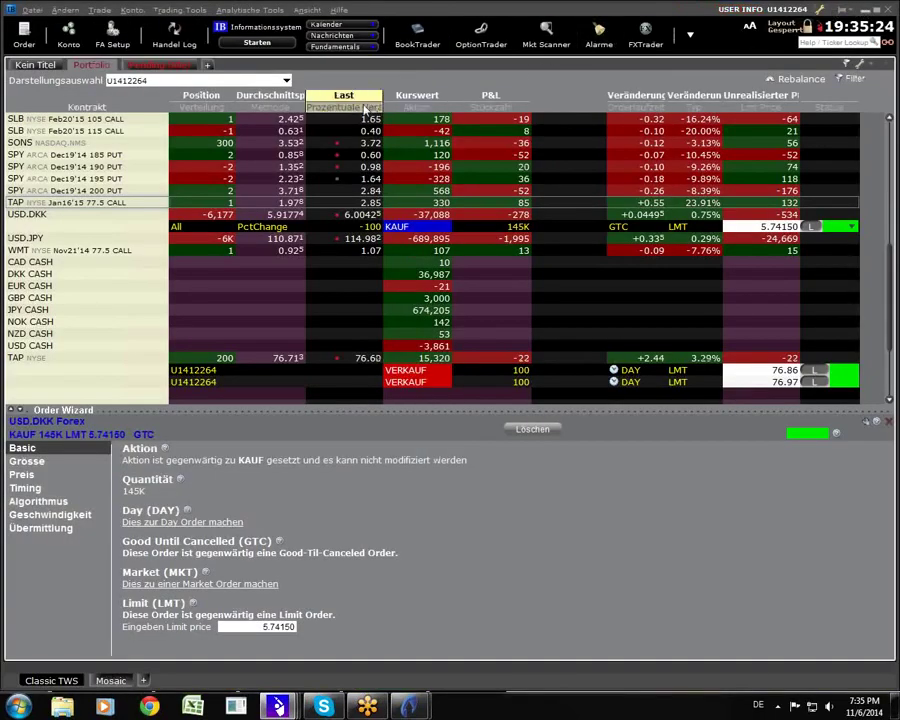
pyautogui.moveTo(365, 109)
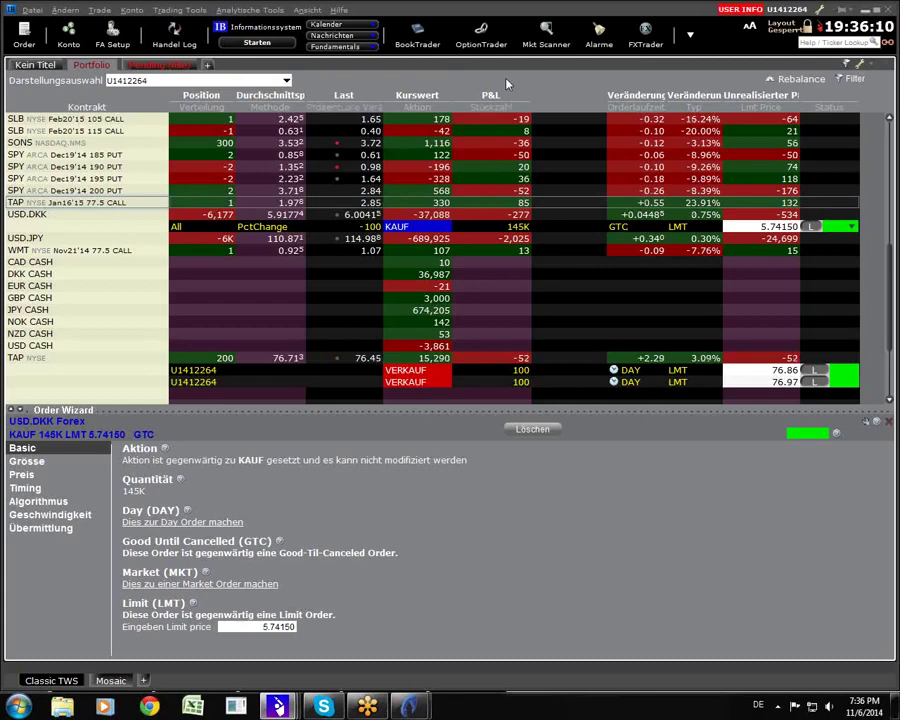
pyautogui.click(689, 35)
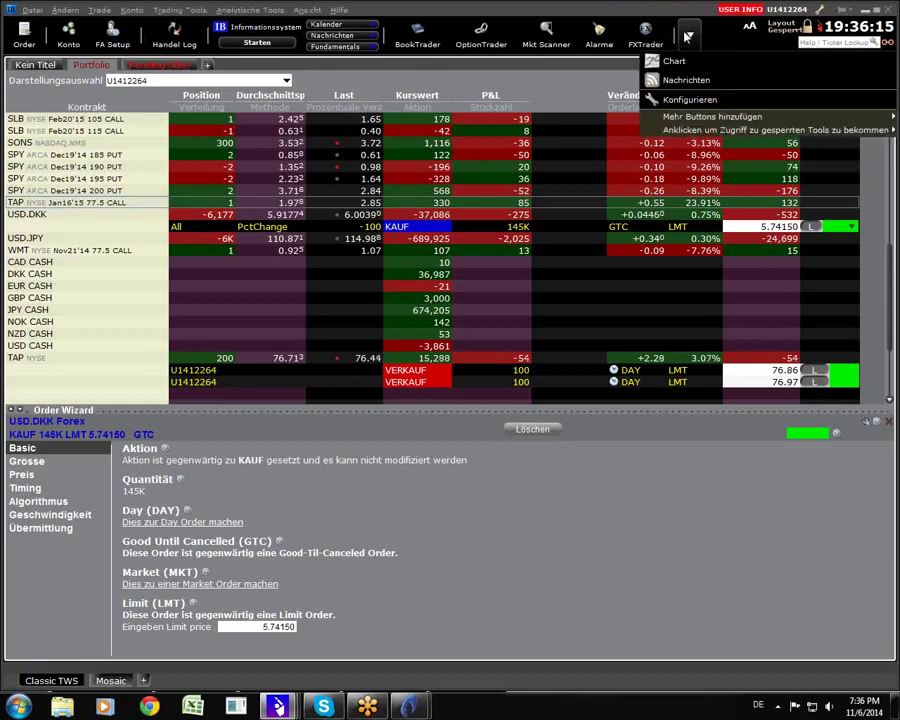
pyautogui.click(475, 45)
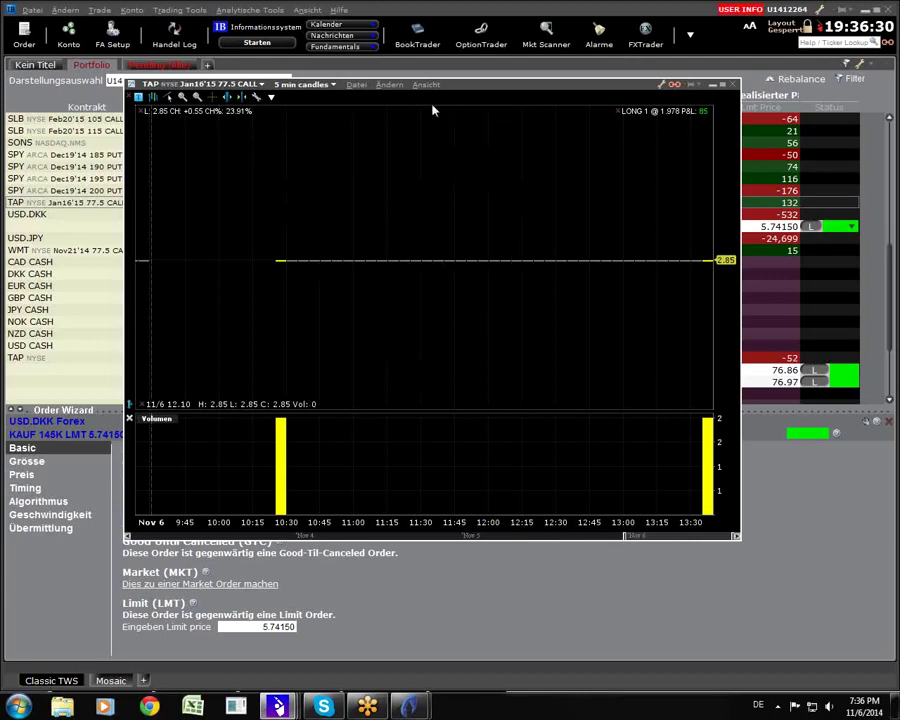
pyautogui.click(261, 85)
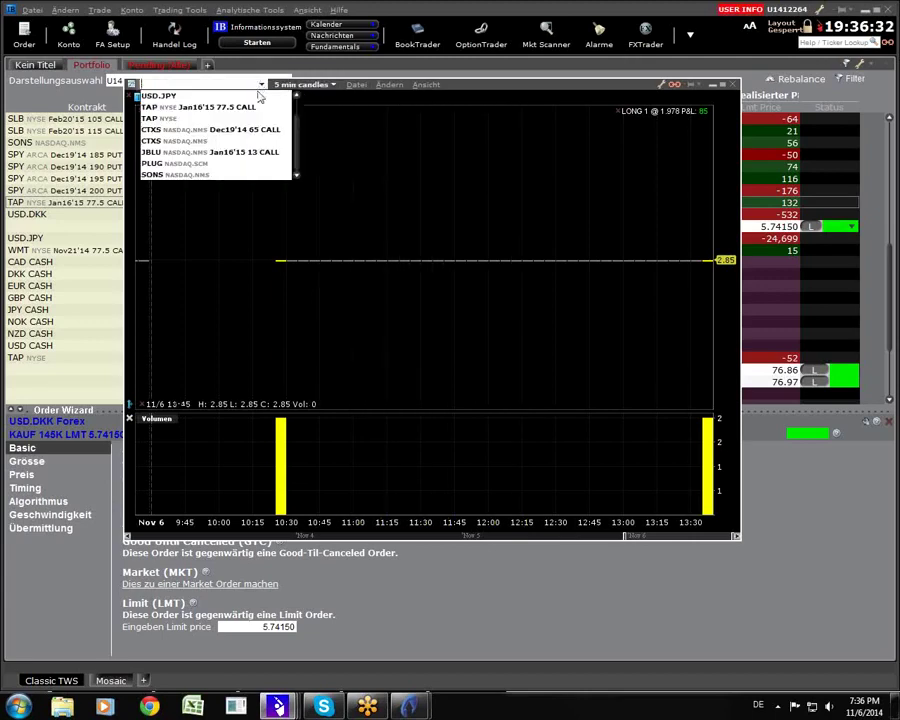
pyautogui.click(248, 120)
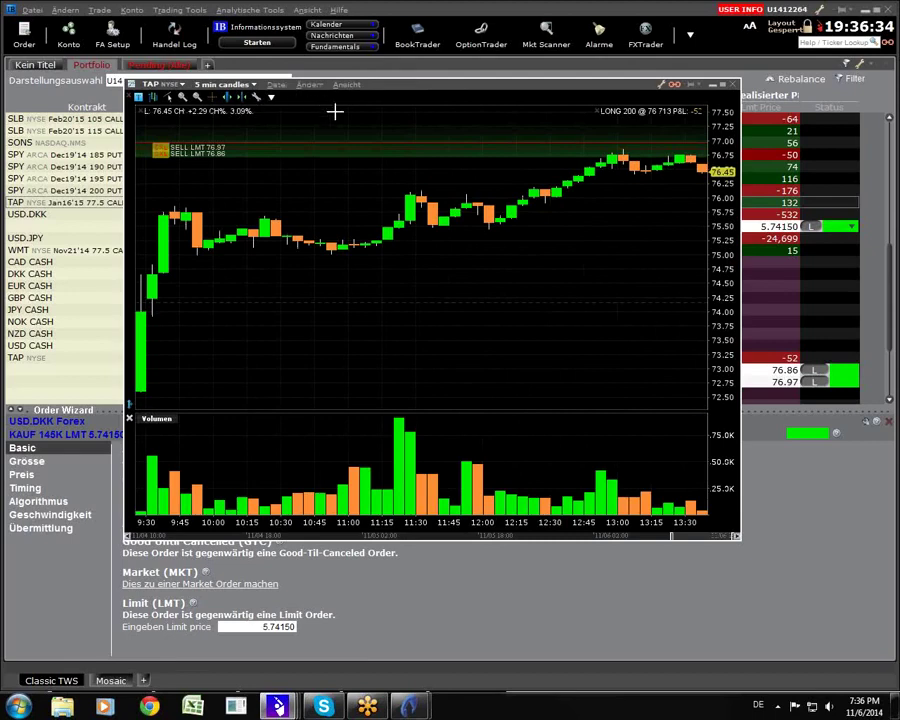
# - Remove all trendlines from the TAP chart and move the chart window away from the portfolio view
pyautogui.rightClick(384, 137)
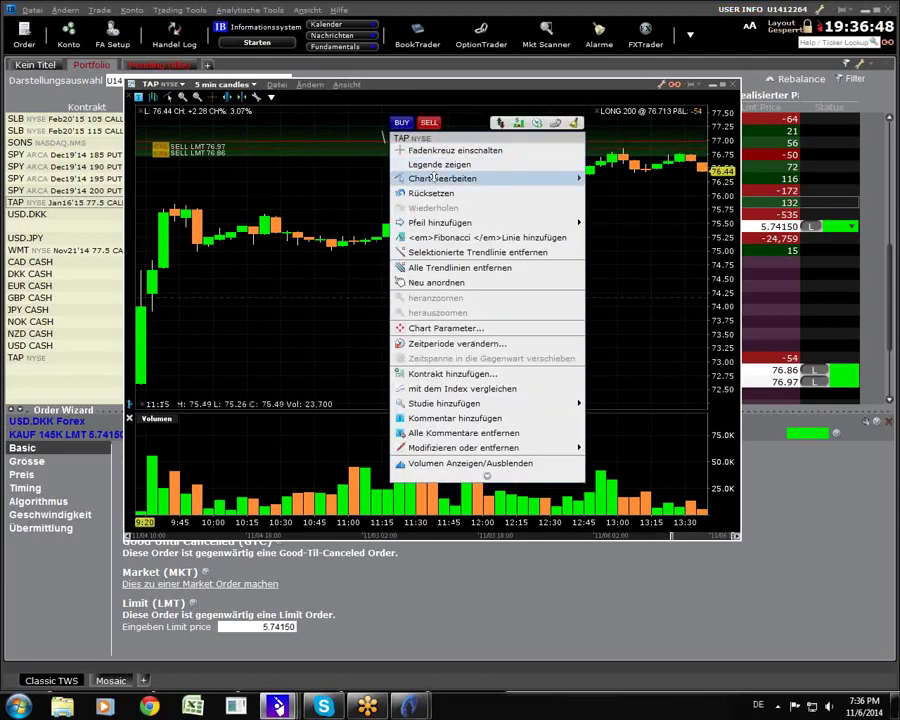
pyautogui.click(462, 254)
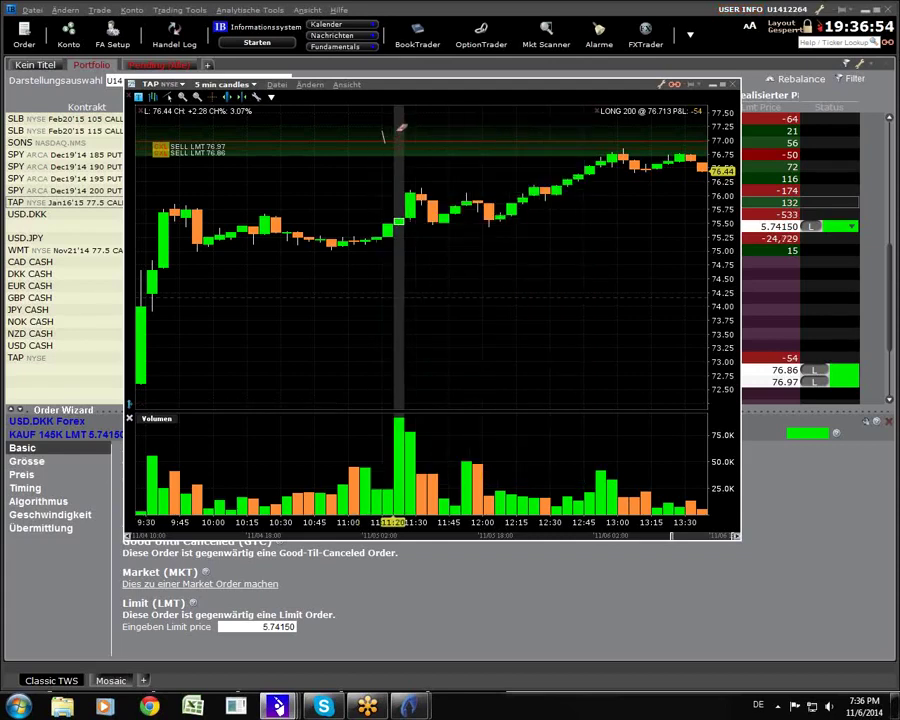
pyautogui.rightClick(384, 137)
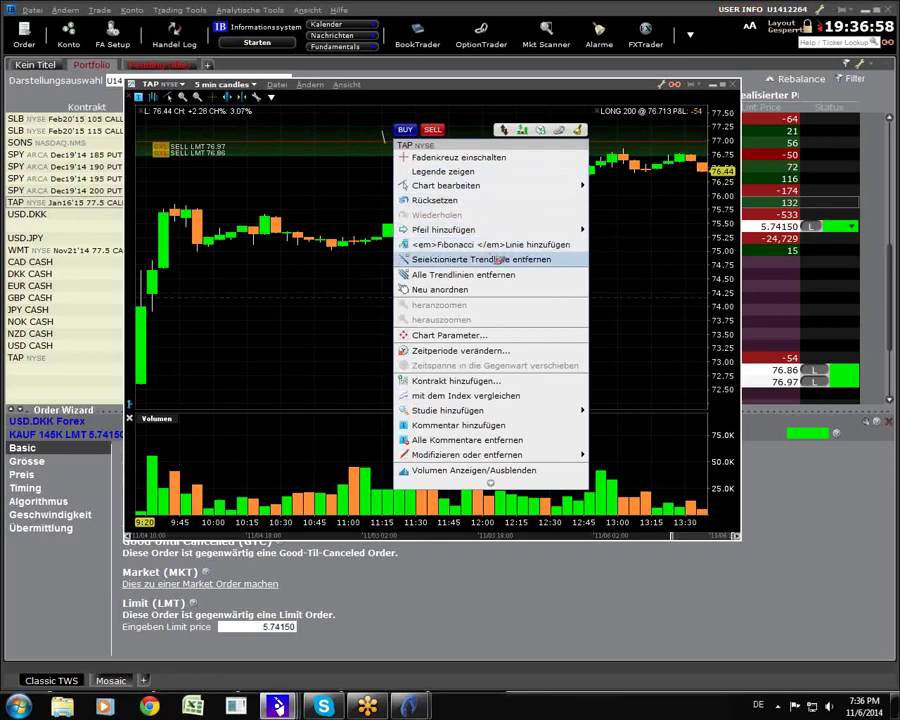
pyautogui.click(500, 272)
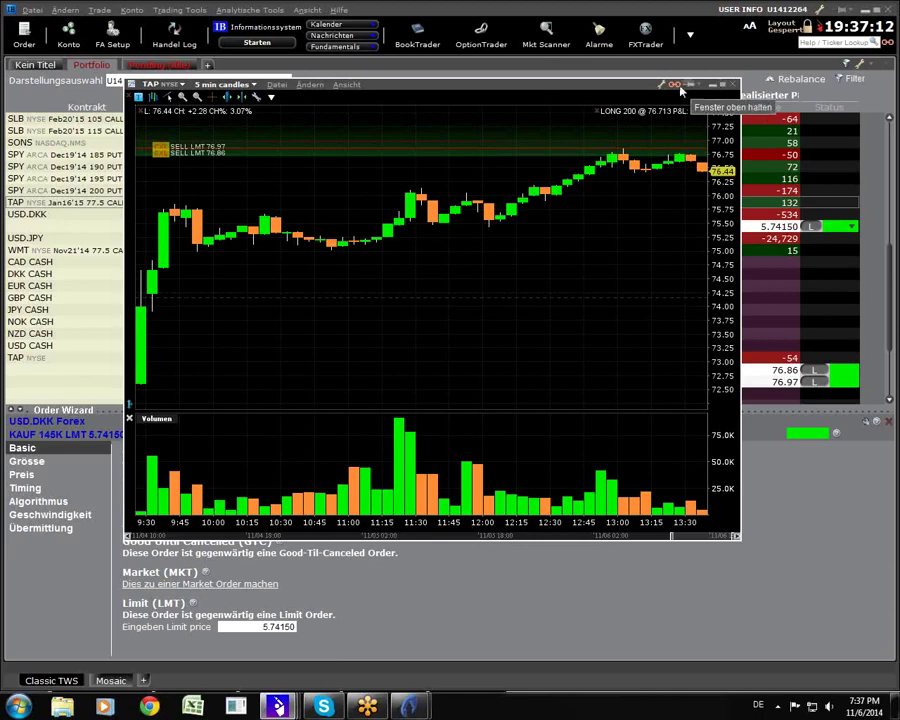
pyautogui.moveTo(449, 90); pyautogui.dragTo(899, 50)
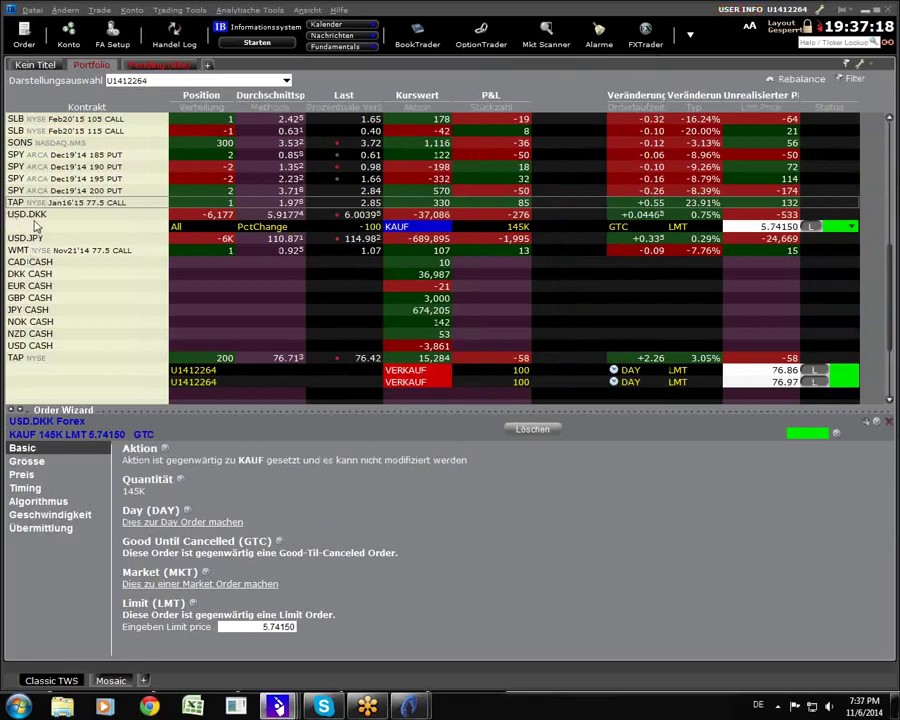
# - Add a chart for the SONS position to the existing TWX chart window and bring that window to the front
pyautogui.rightClick(38, 142)
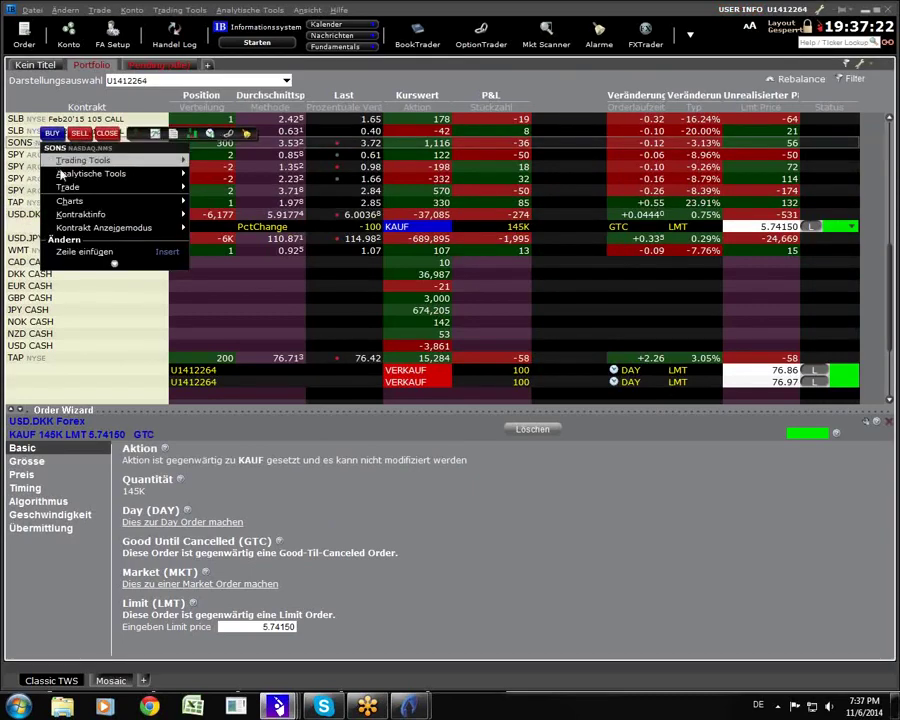
pyautogui.moveTo(85, 201)
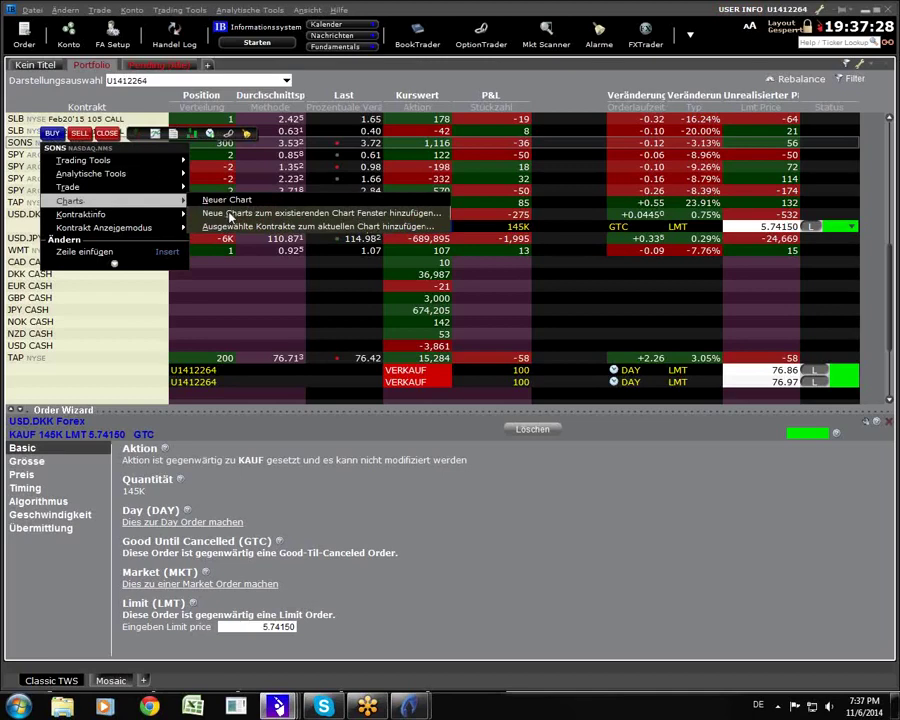
pyautogui.click(302, 214)
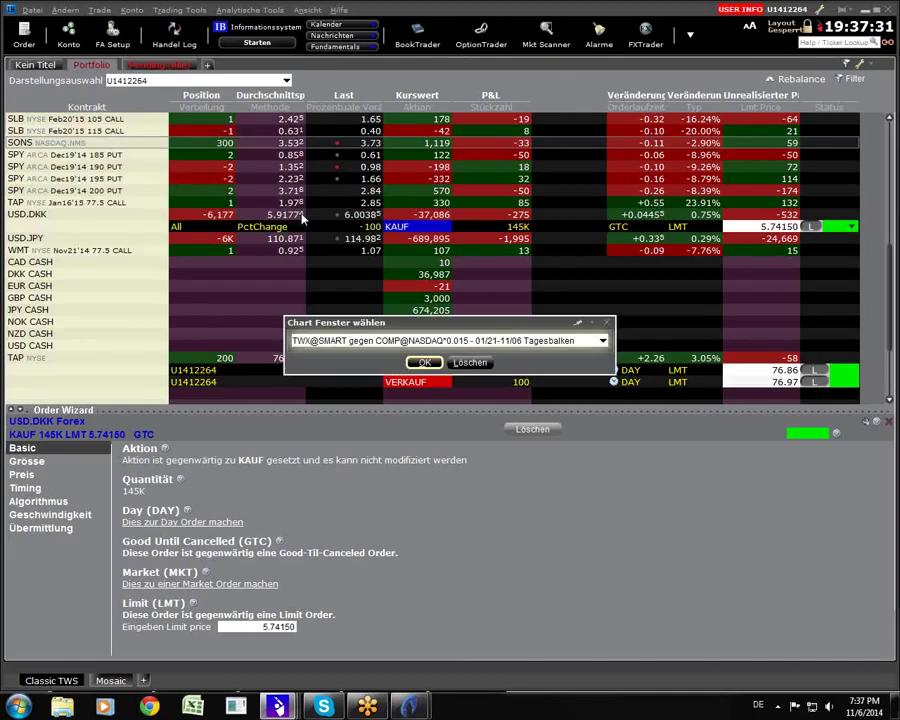
pyautogui.click(422, 366)
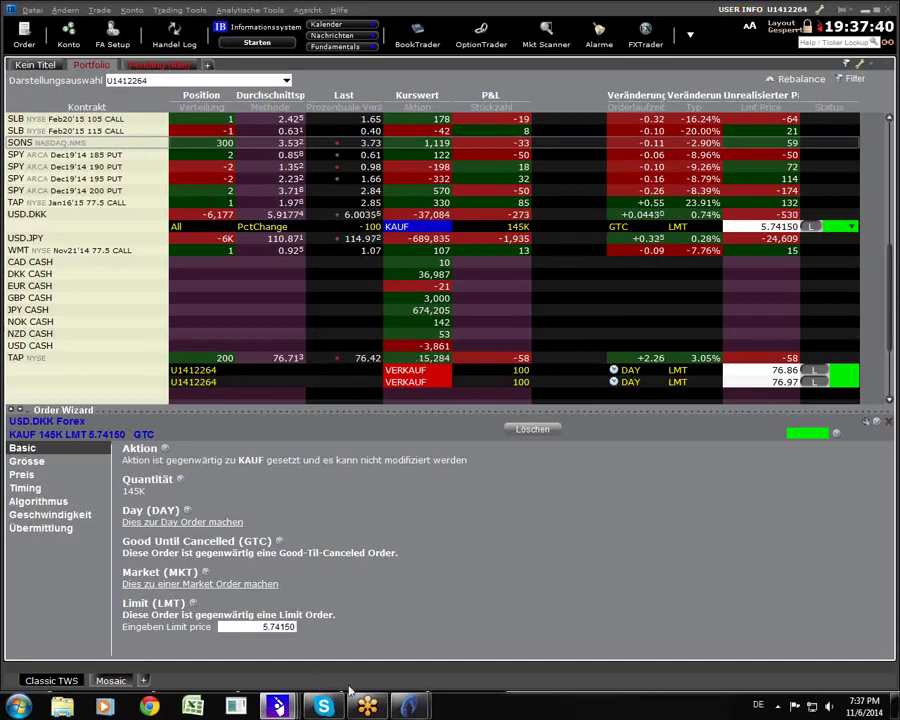
pyautogui.moveTo(281, 708)
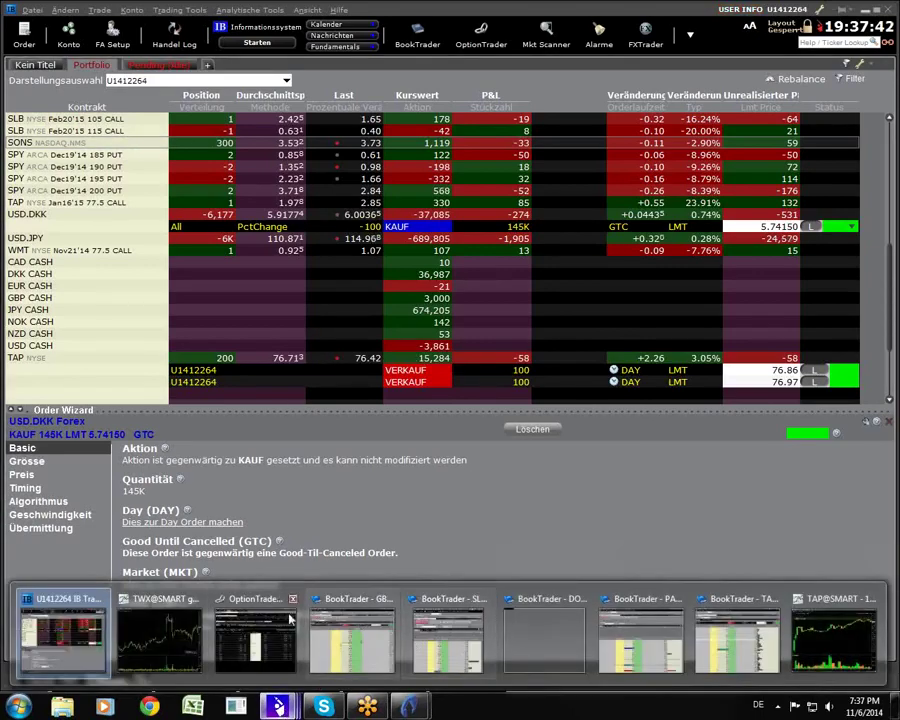
pyautogui.click(176, 649)
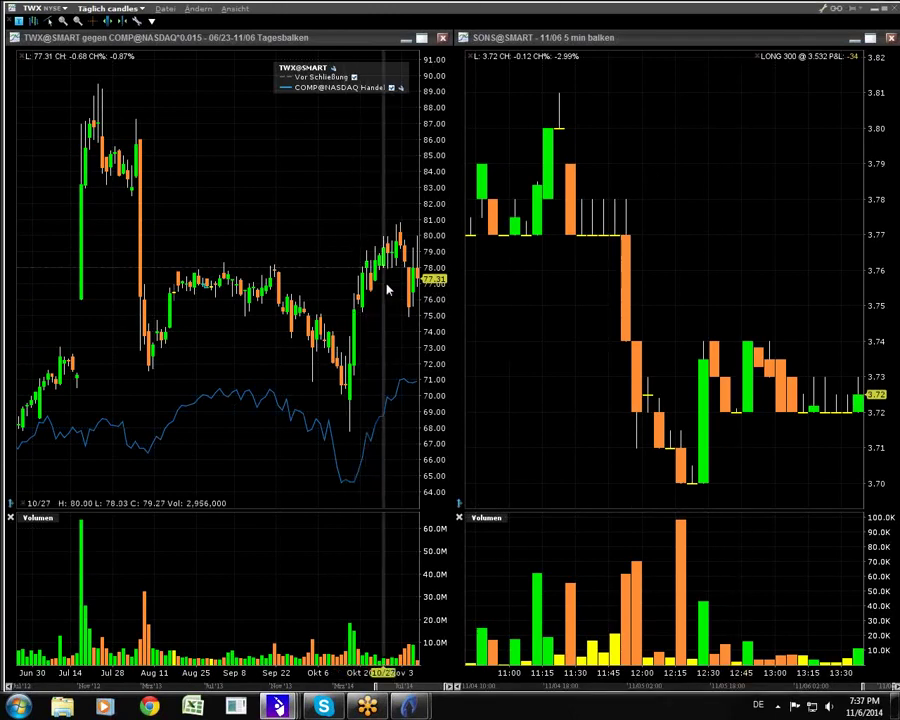
# - Check the TWX chart's index comparison settings, link the chart window to Gruppe 2 and move it away from the portfolio view
pyautogui.click(402, 91)
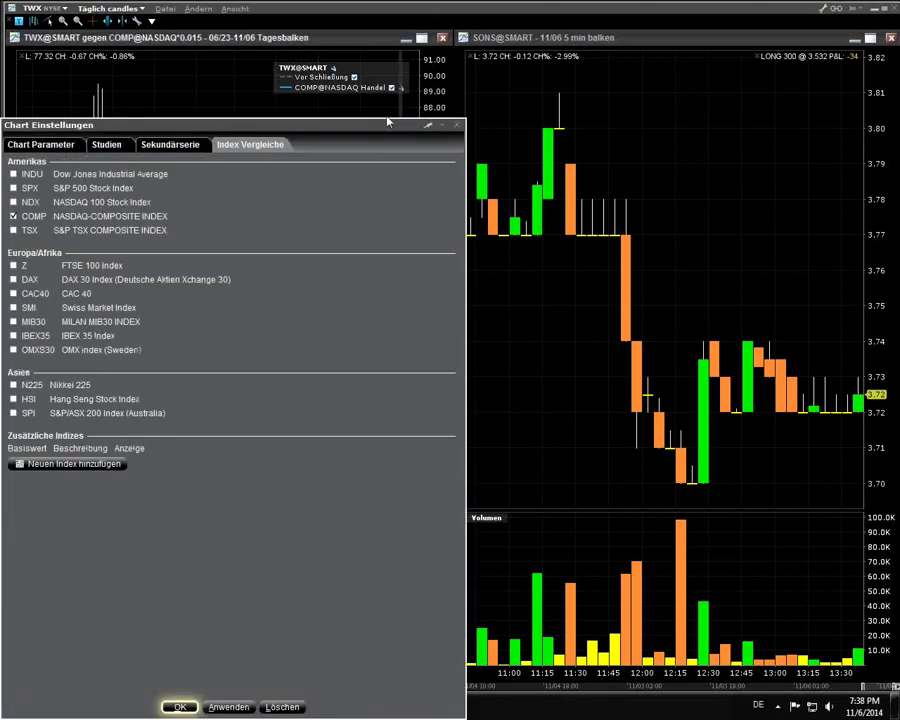
pyautogui.click(456, 125)
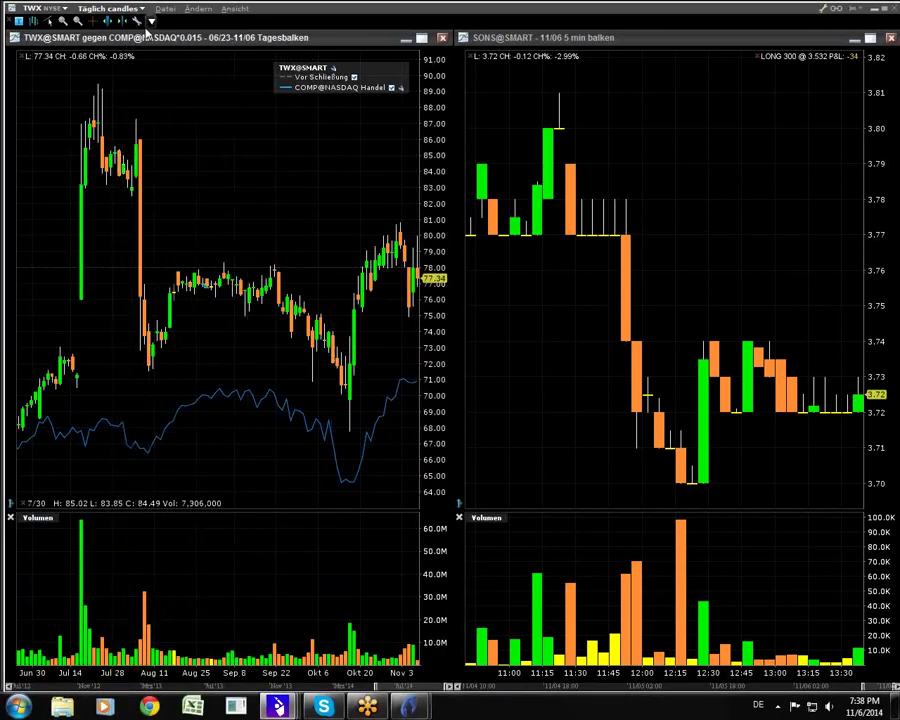
pyautogui.click(838, 9)
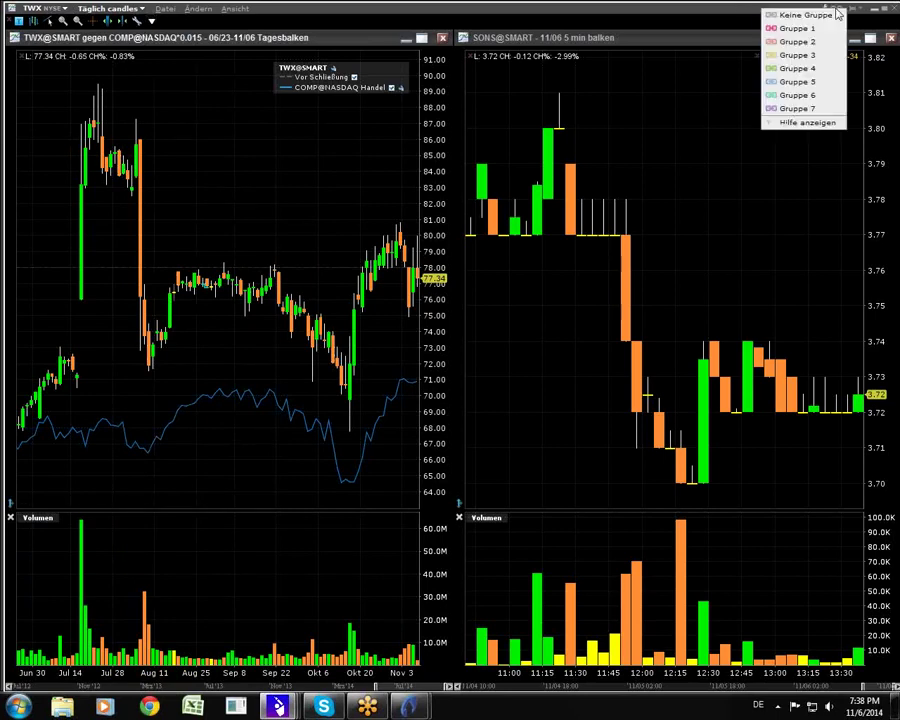
pyautogui.click(815, 41)
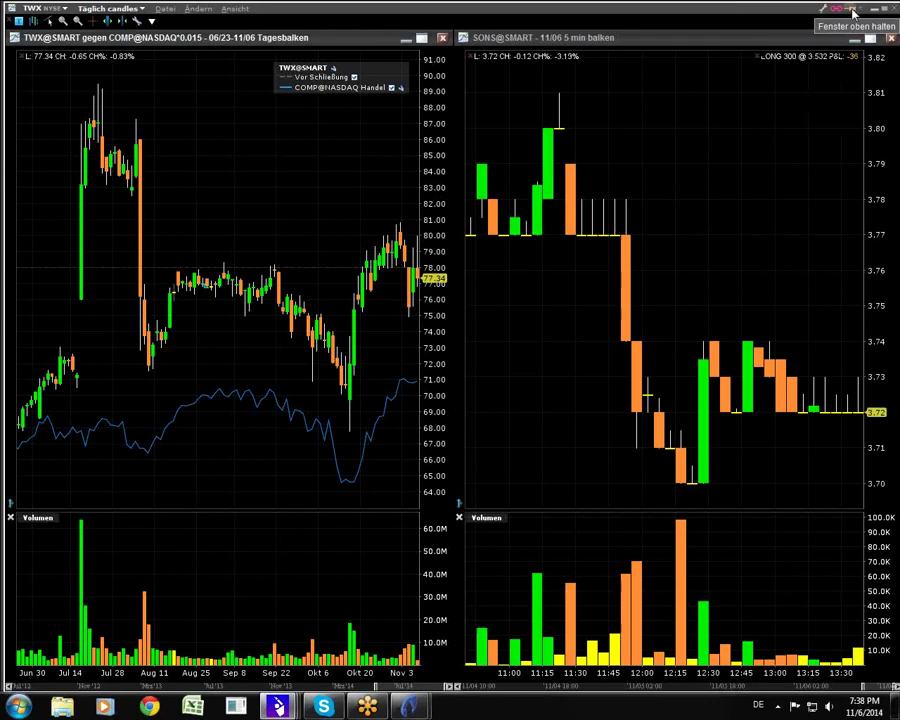
pyautogui.click(838, 9)
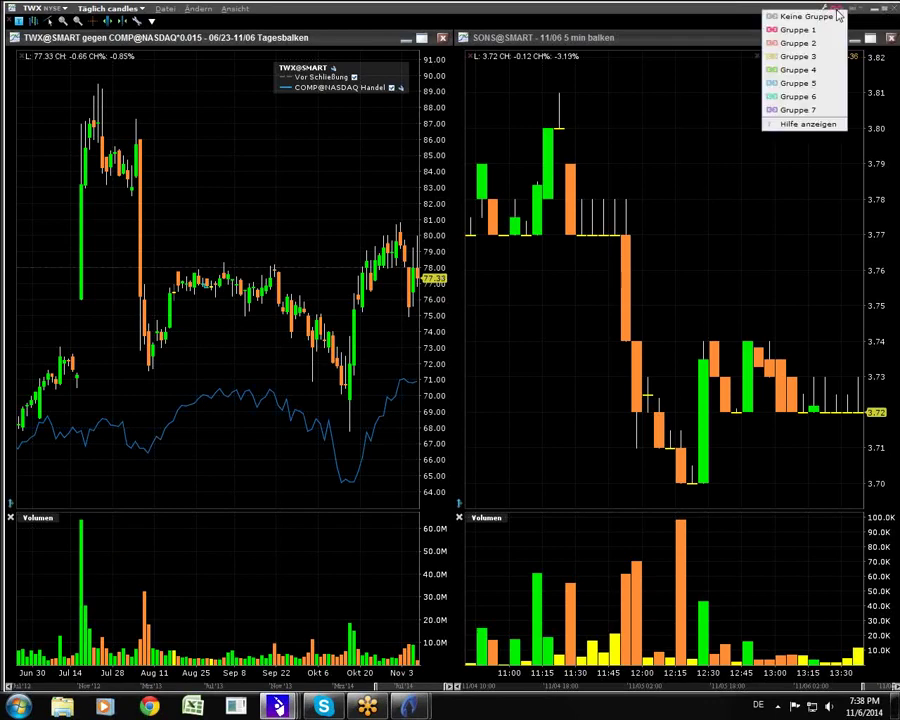
pyautogui.click(815, 44)
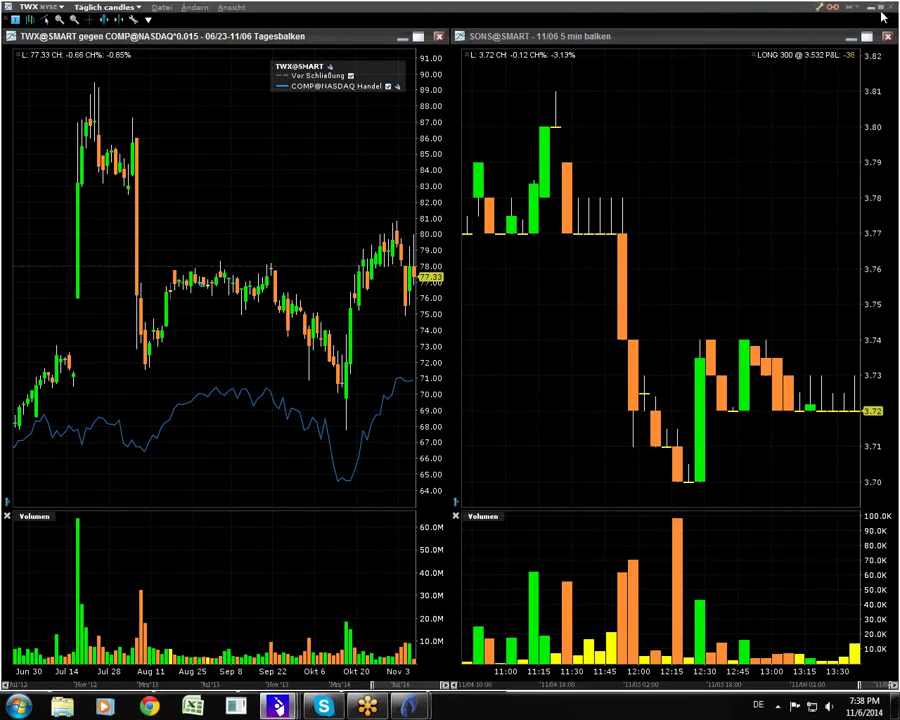
pyautogui.doubleClick(755, 10)
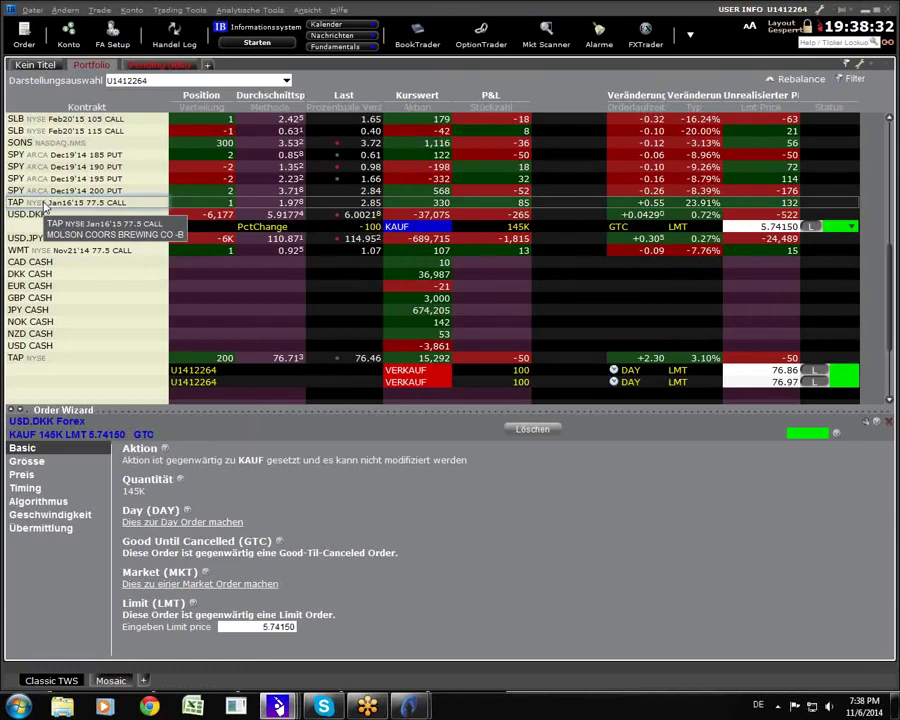
# - Enable window grouping for the portfolio view and link it to Gruppe 2
pyautogui.click(872, 65)
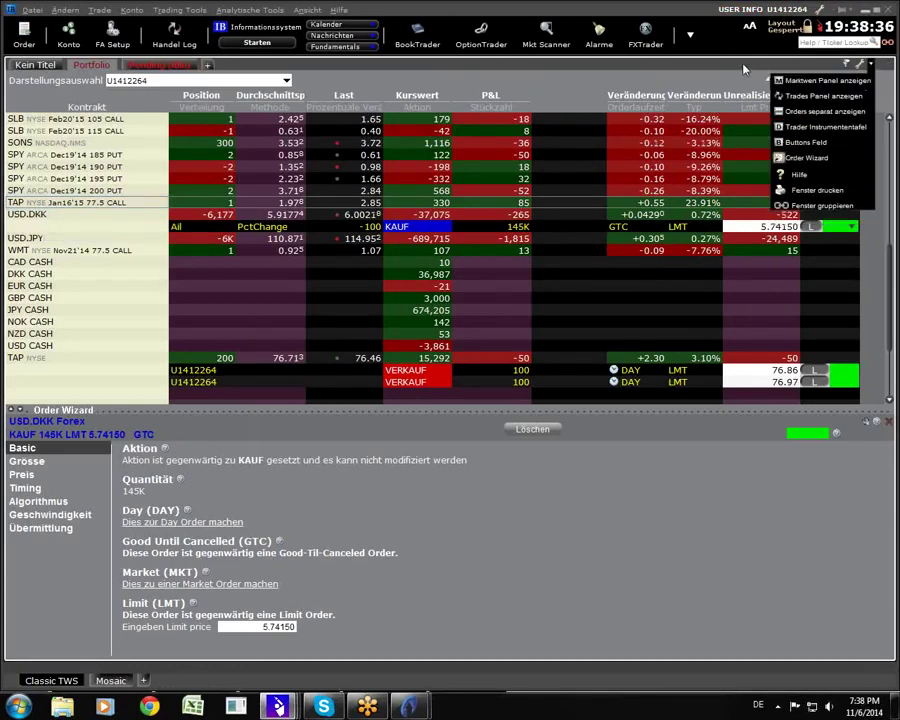
pyautogui.click(872, 65)
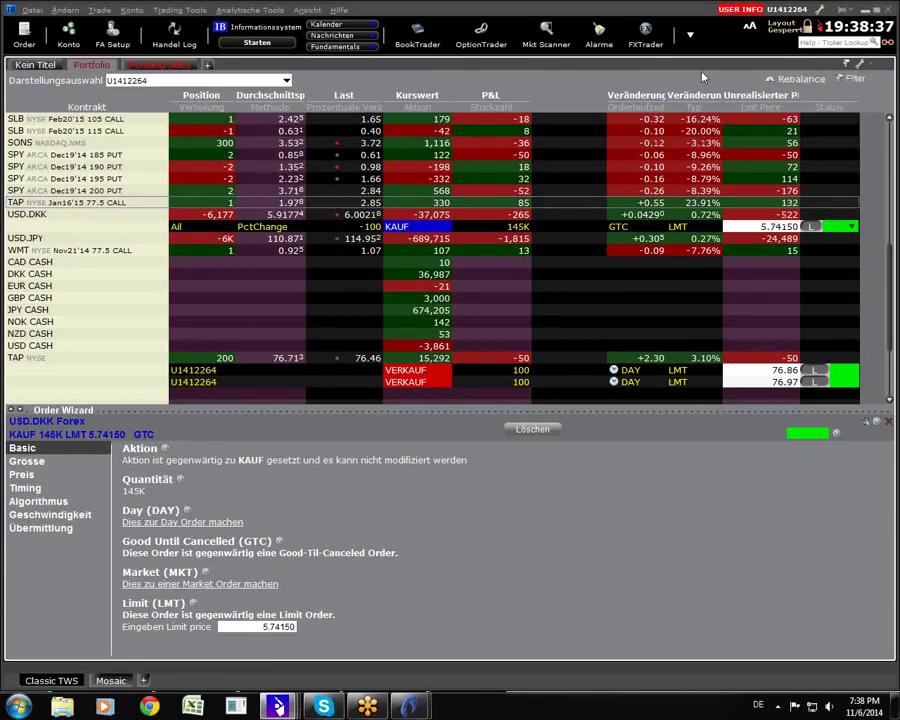
pyautogui.click(872, 65)
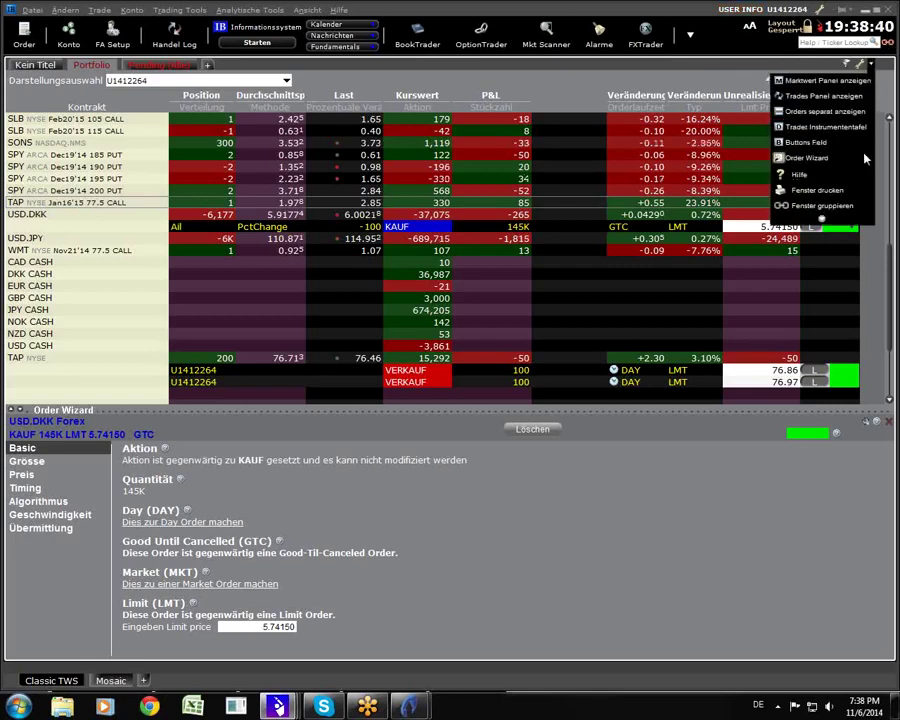
pyautogui.click(857, 82)
pyautogui.click(852, 78)
pyautogui.click(846, 63)
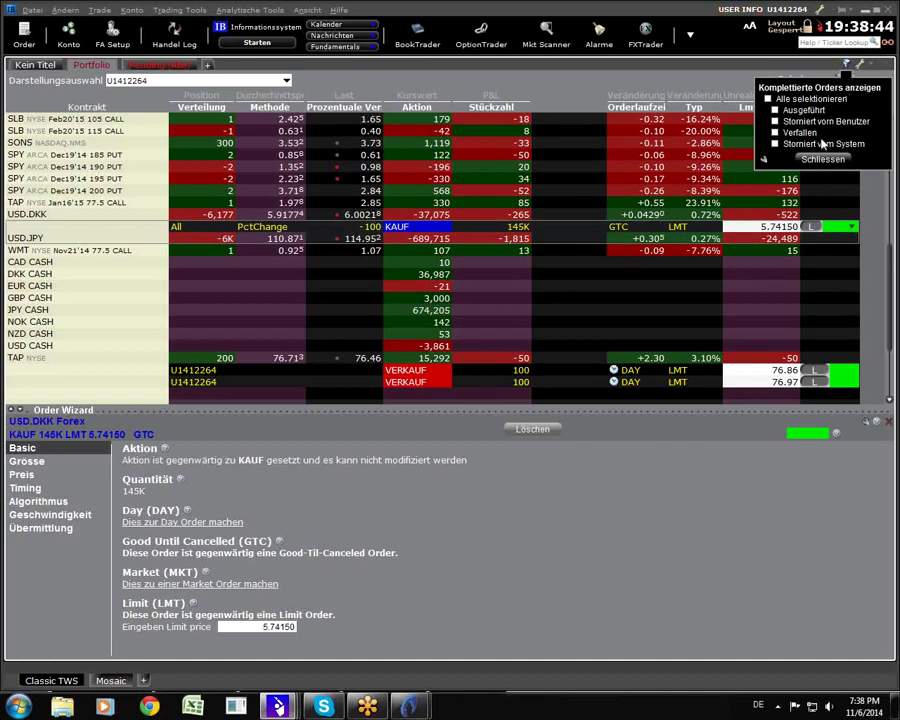
pyautogui.click(862, 66)
pyautogui.click(873, 65)
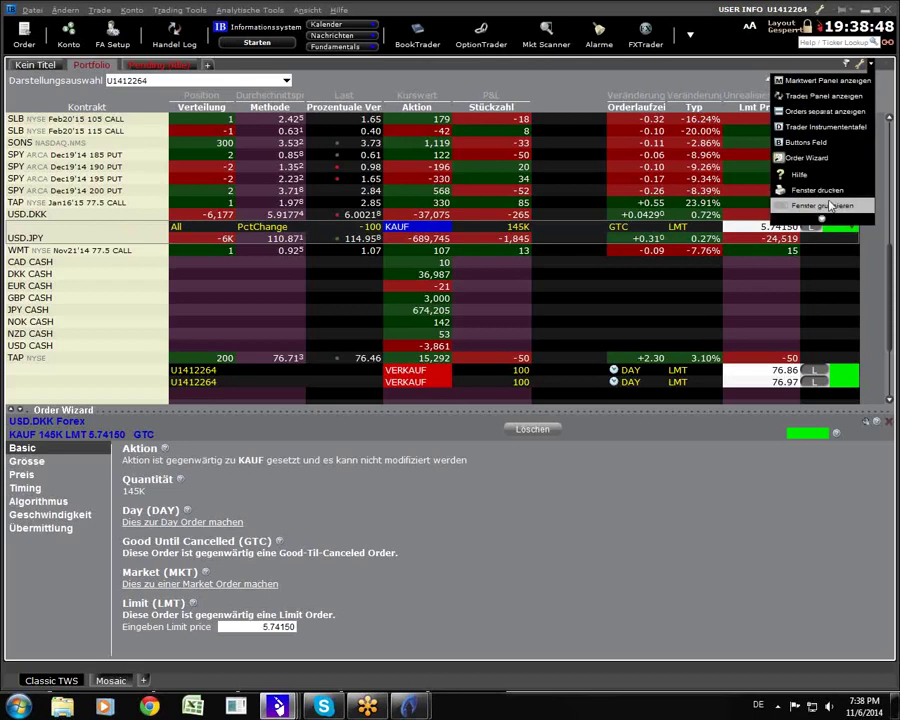
pyautogui.click(817, 205)
pyautogui.click(829, 206)
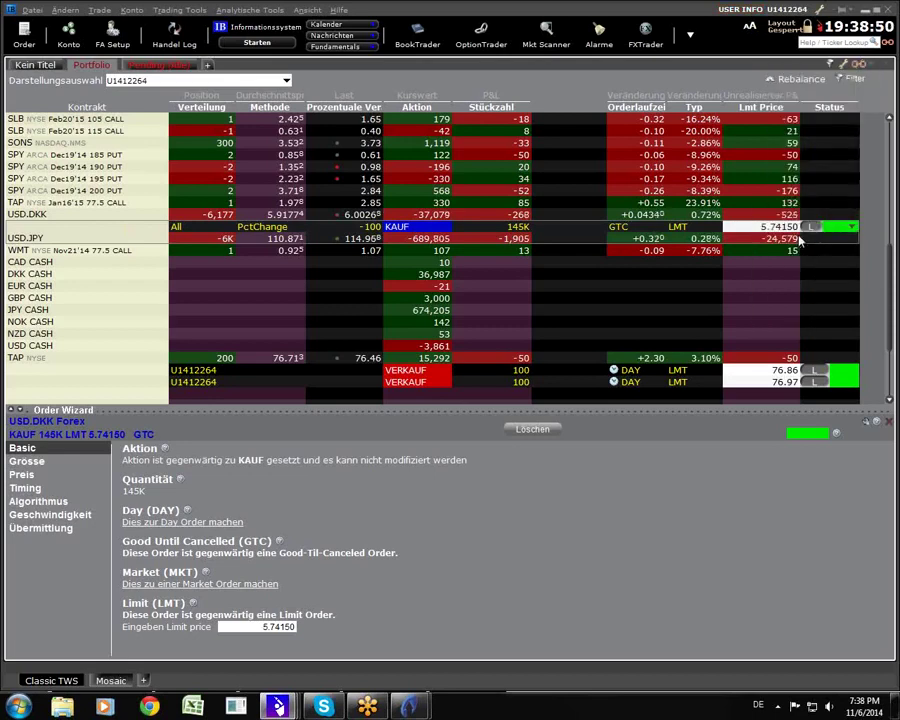
pyautogui.click(873, 65)
pyautogui.click(873, 65)
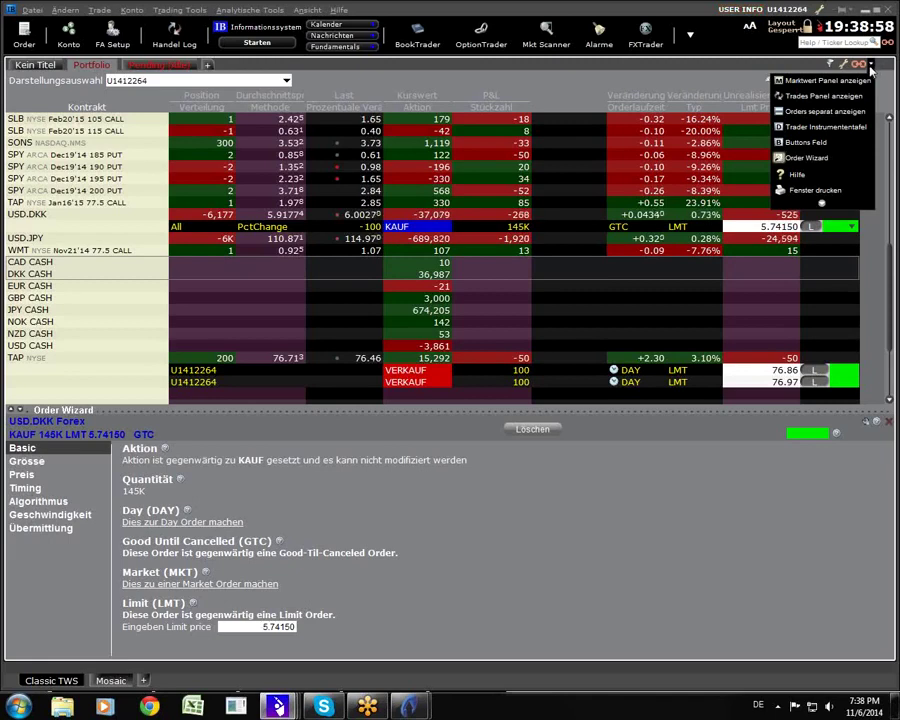
pyautogui.click(870, 68)
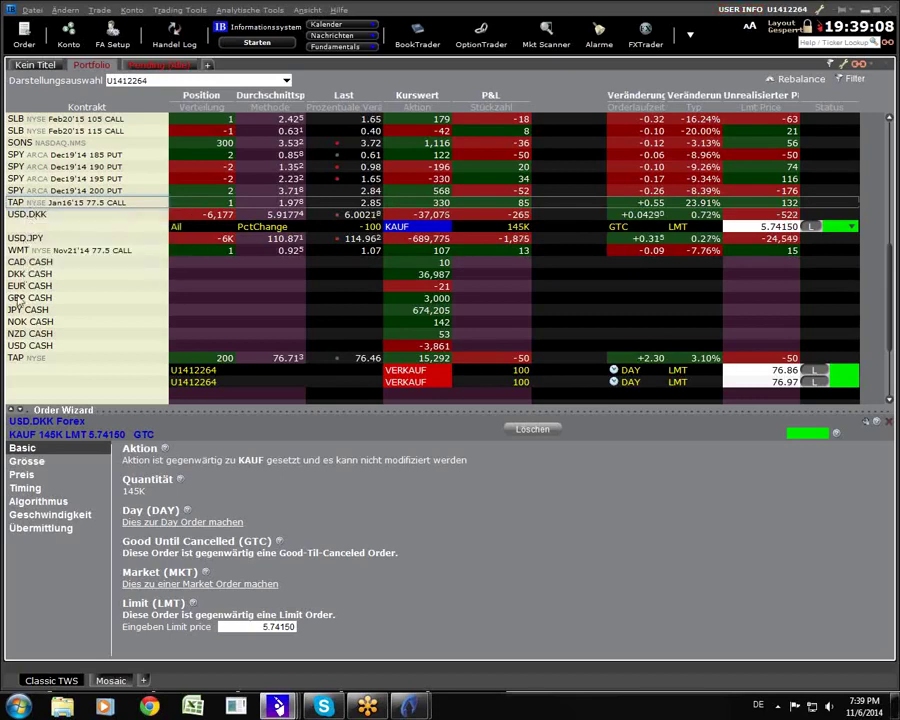
# - Select the TAP stock position to load it in the linked chart, view the chart window maximized and minimize it
pyautogui.click(30, 358)
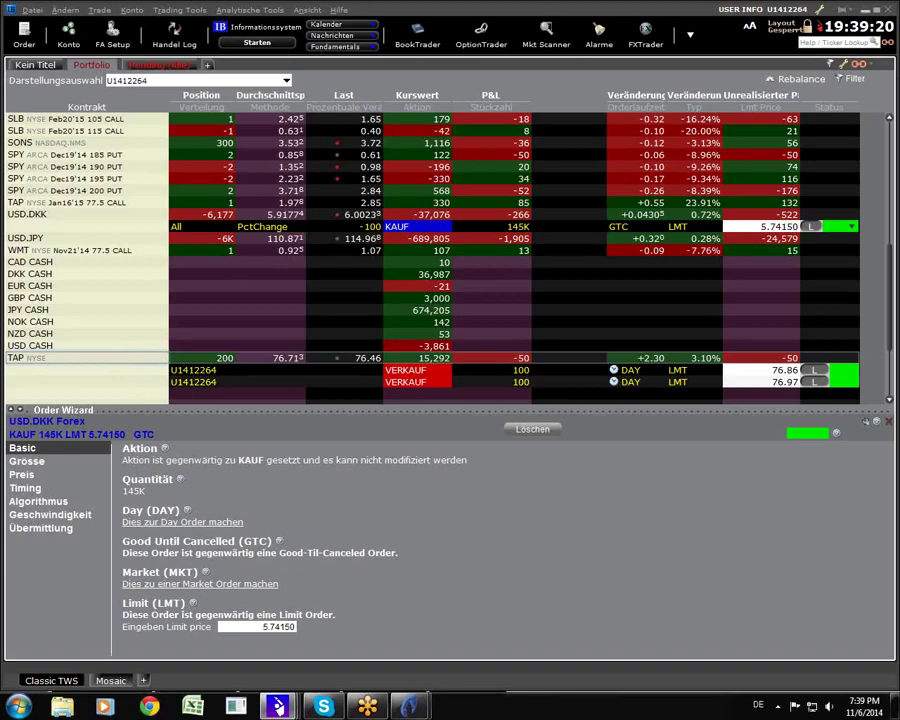
pyautogui.moveTo(899, 42); pyautogui.dragTo(510, 43)
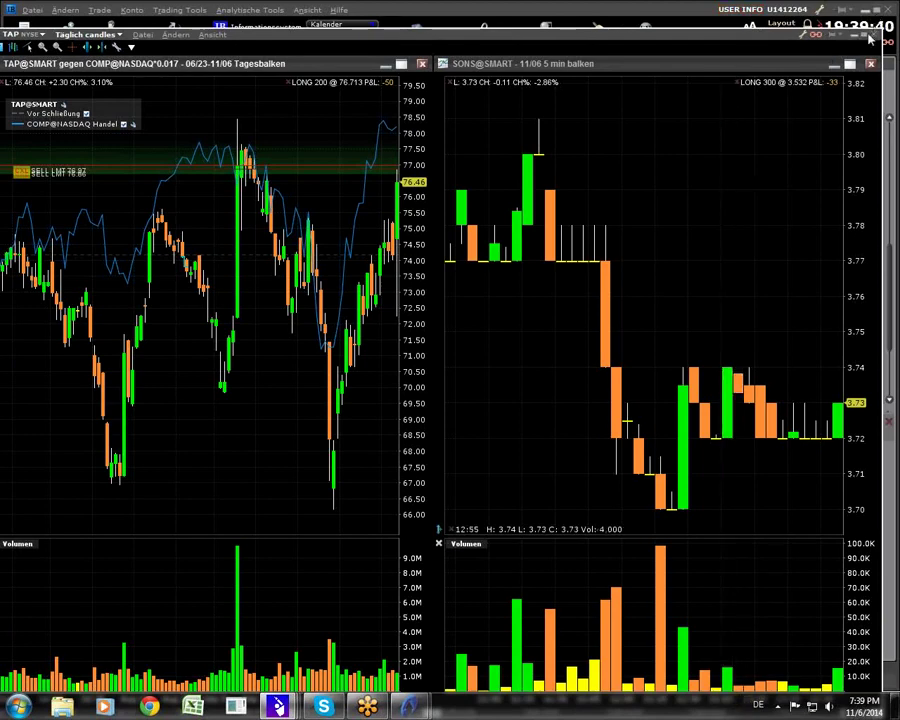
pyautogui.doubleClick(520, 7)
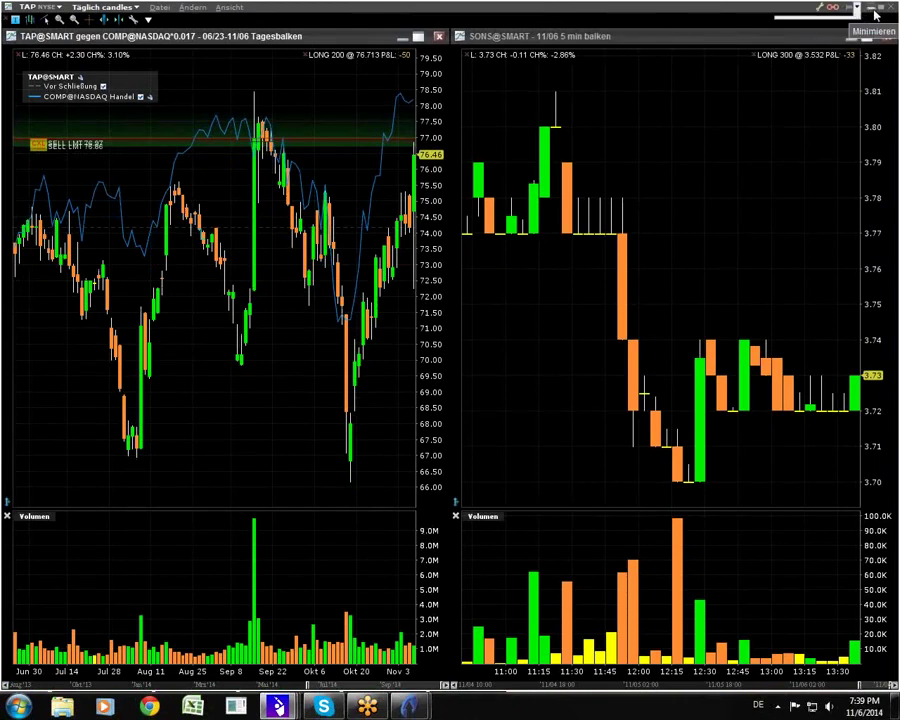
pyautogui.click(869, 10)
pyautogui.scroll(-1, 845, 78)
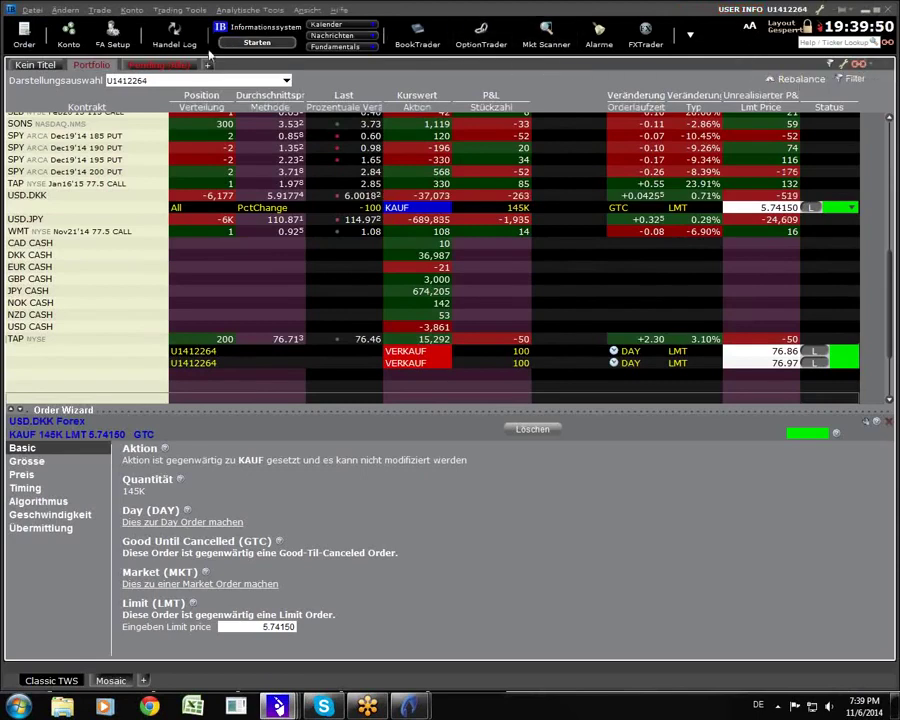
# - Open the Pending (Alle) orders view and change its window linking group
pyautogui.click(160, 64)
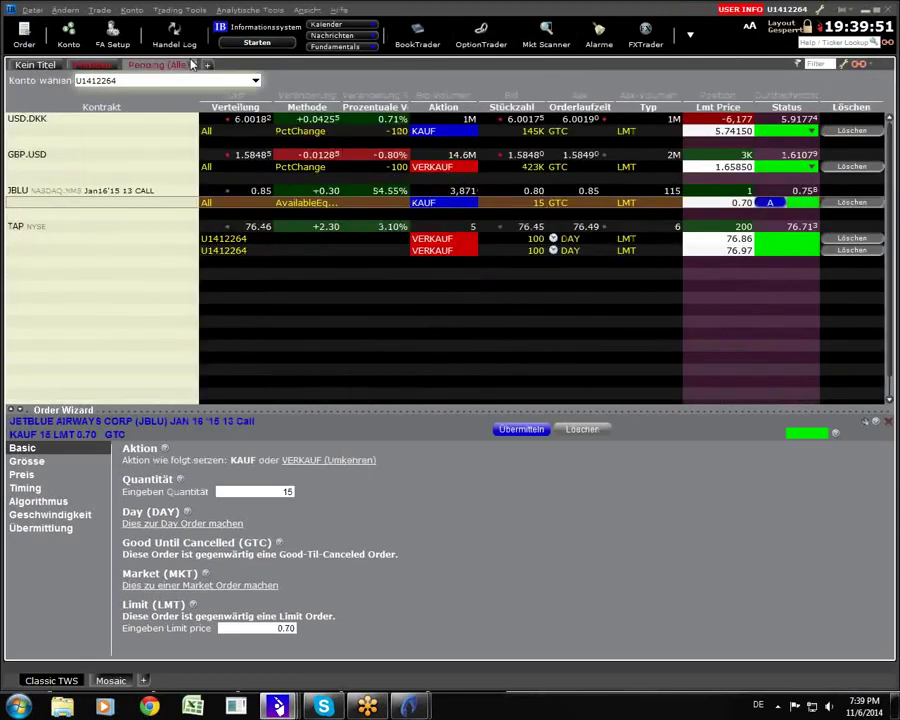
pyautogui.click(870, 65)
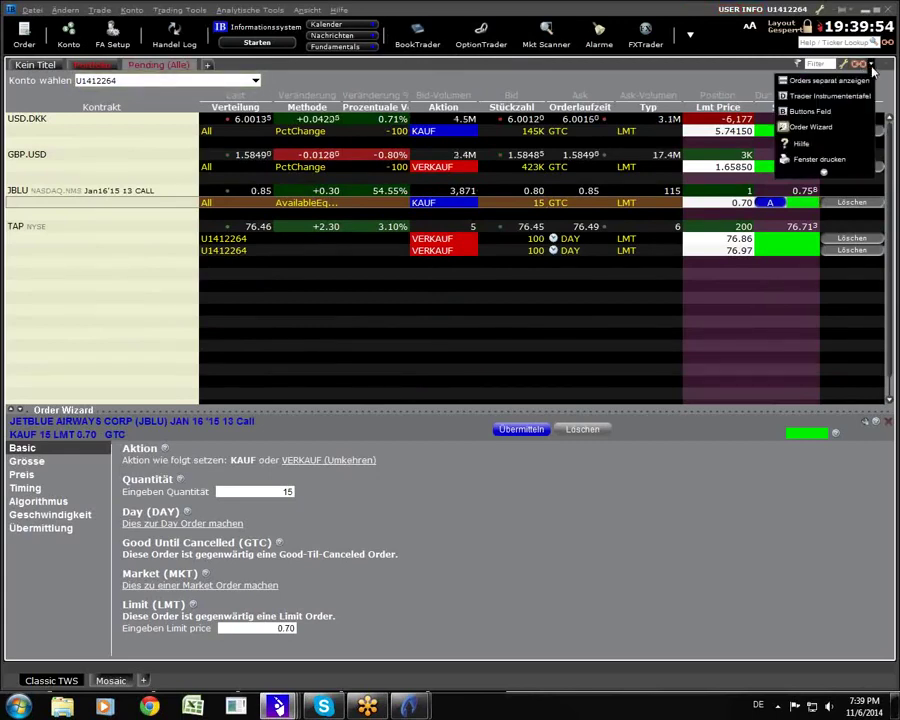
pyautogui.click(871, 66)
pyautogui.click(871, 66)
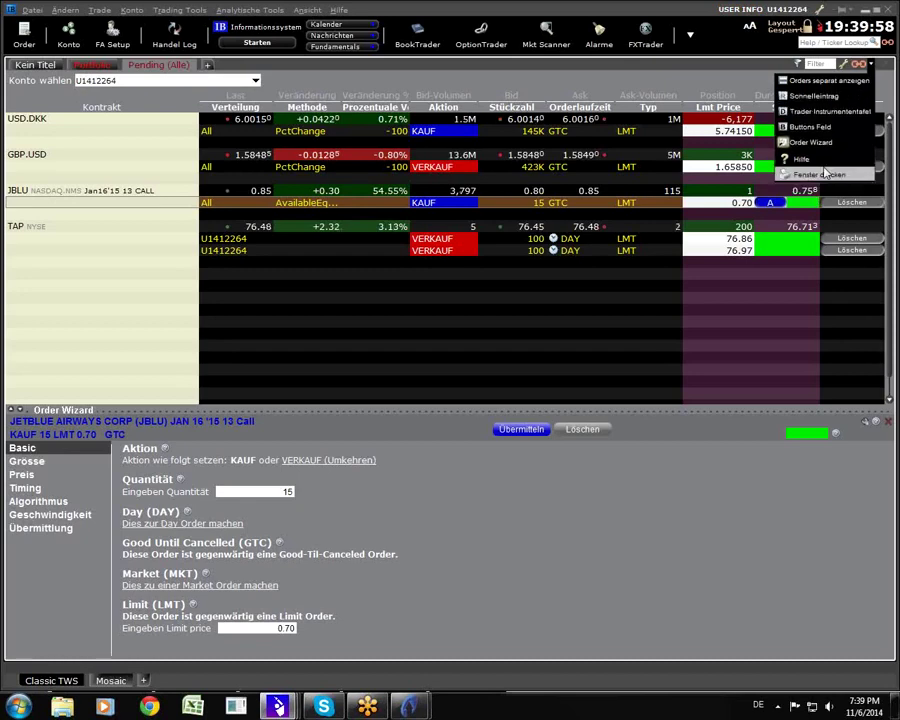
pyautogui.click(859, 63)
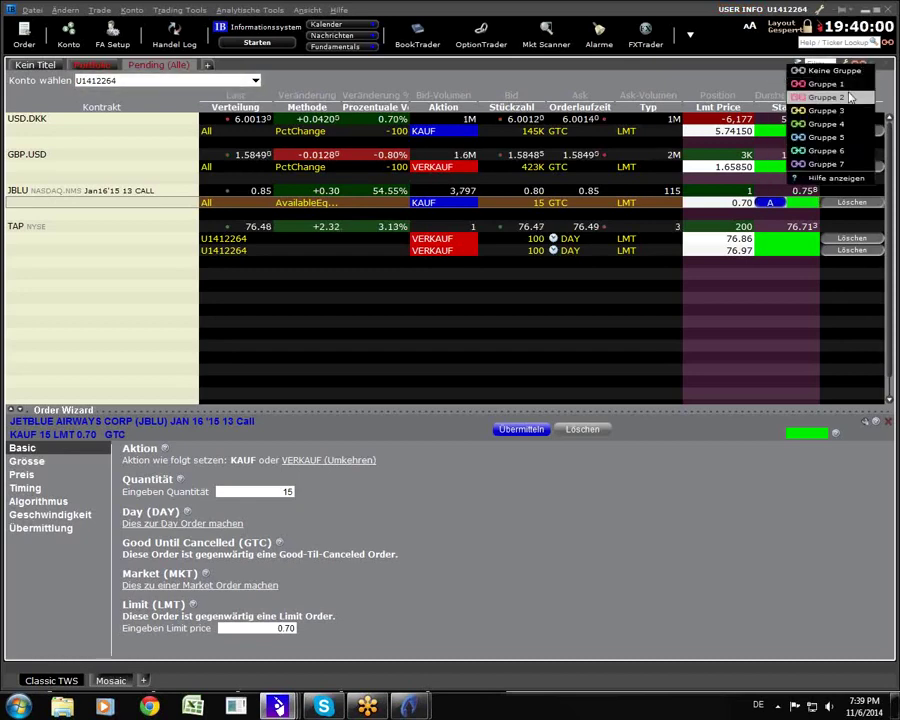
pyautogui.click(851, 97)
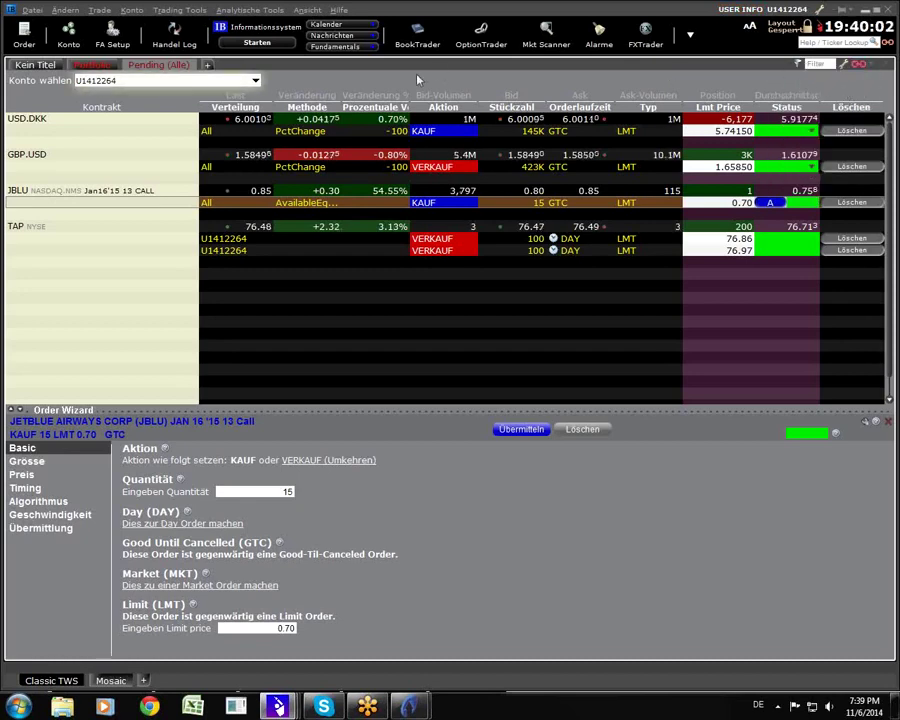
# - Return to the Portfolio view and link it to window Gruppe 2 again
pyautogui.click(92, 65)
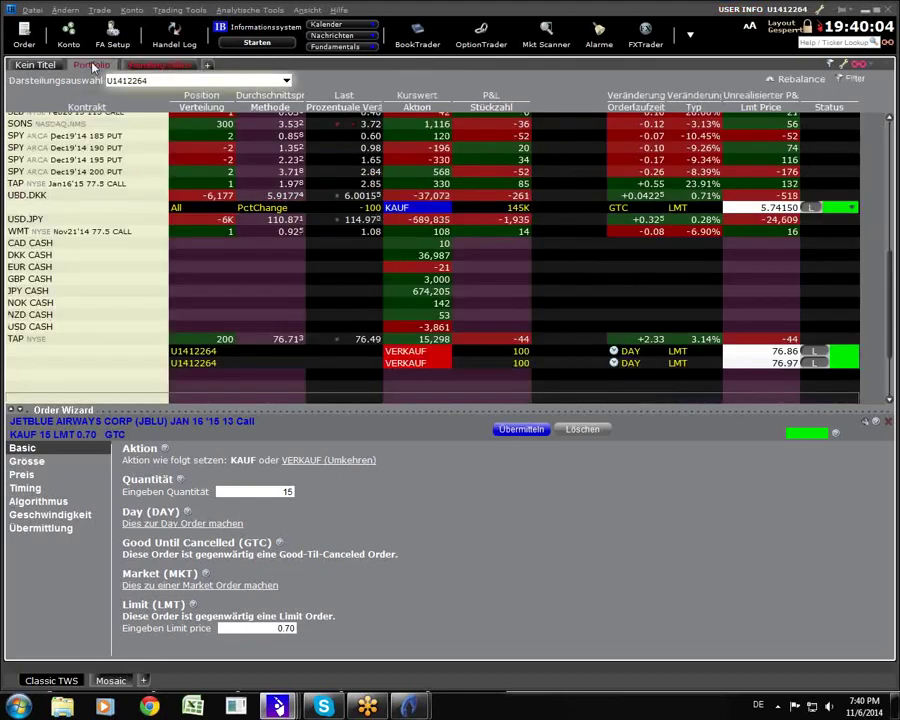
pyautogui.click(870, 64)
pyautogui.click(870, 64)
pyautogui.click(870, 64)
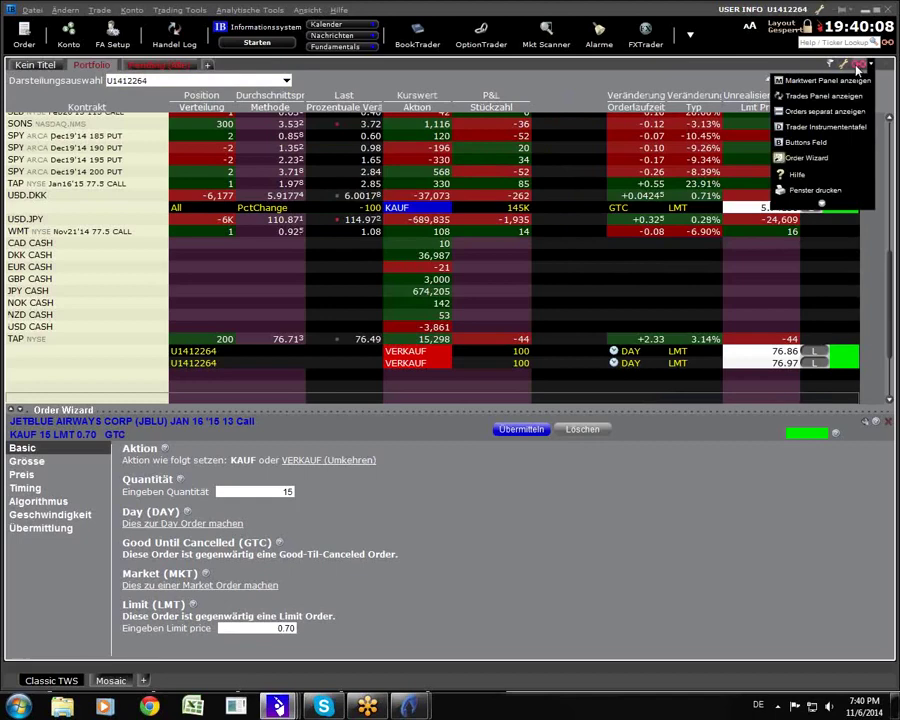
pyautogui.click(870, 64)
pyautogui.click(857, 65)
pyautogui.click(846, 64)
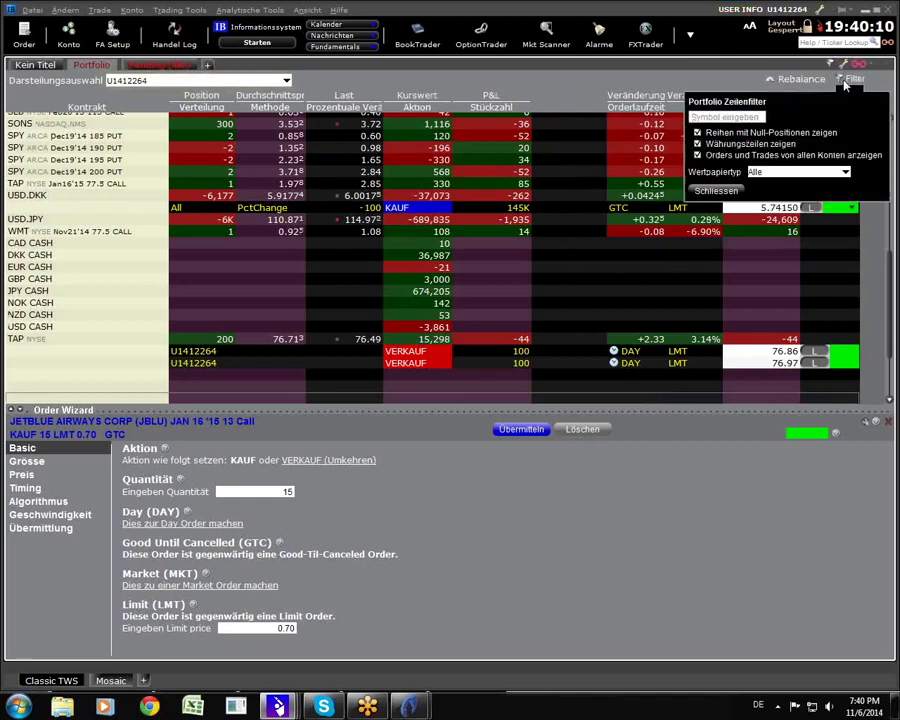
pyautogui.click(857, 65)
pyautogui.press('Escape')
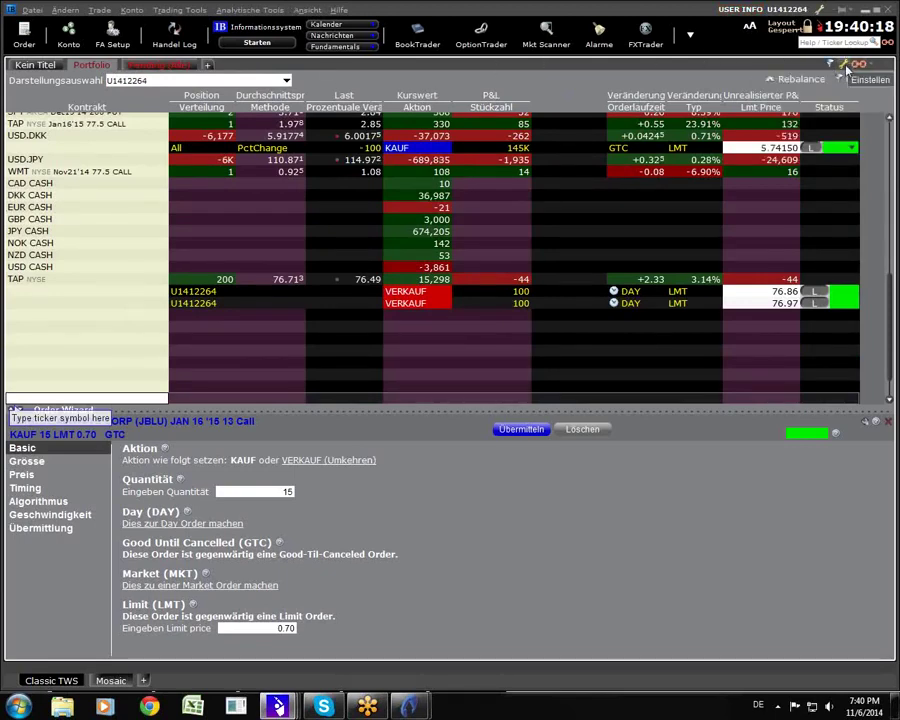
pyautogui.moveTo(871, 64)
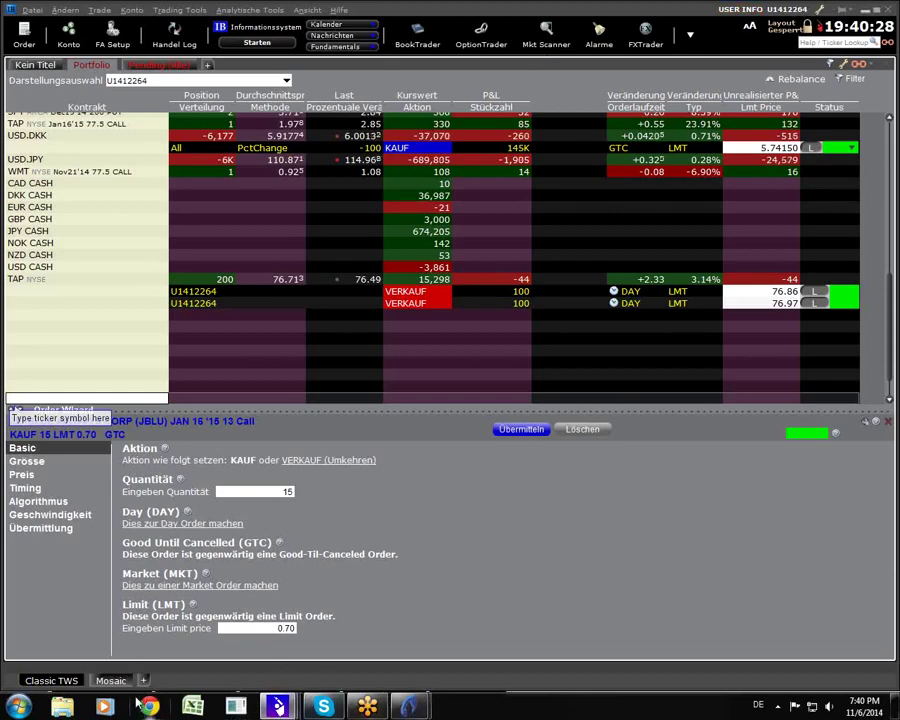
# - Set the JBLU call chart in the linked chart window to 30 min candles and return to the portfolio
pyautogui.moveTo(276, 708)
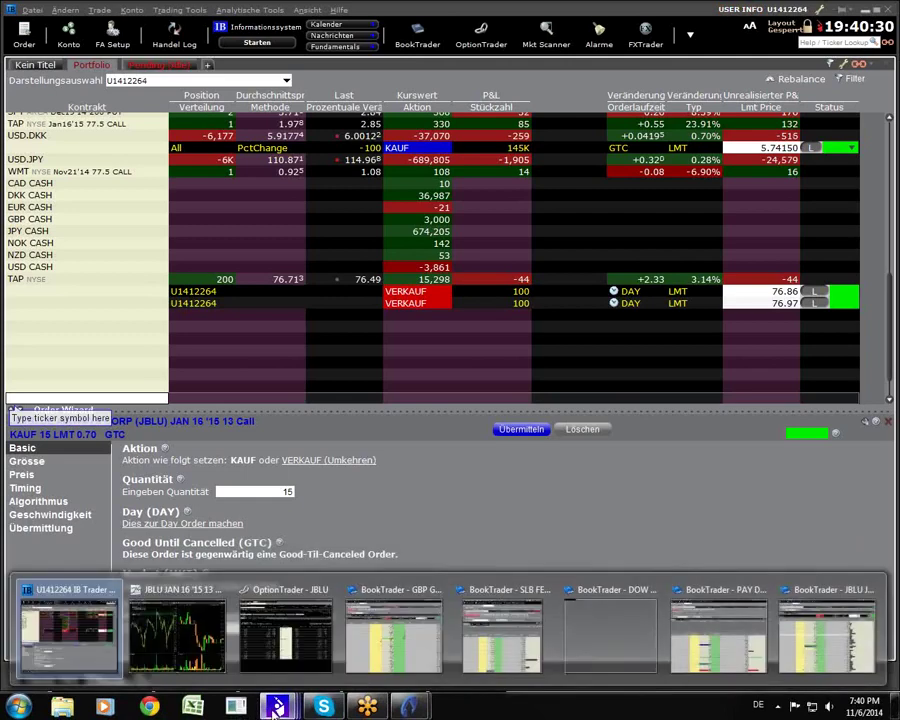
pyautogui.click(196, 650)
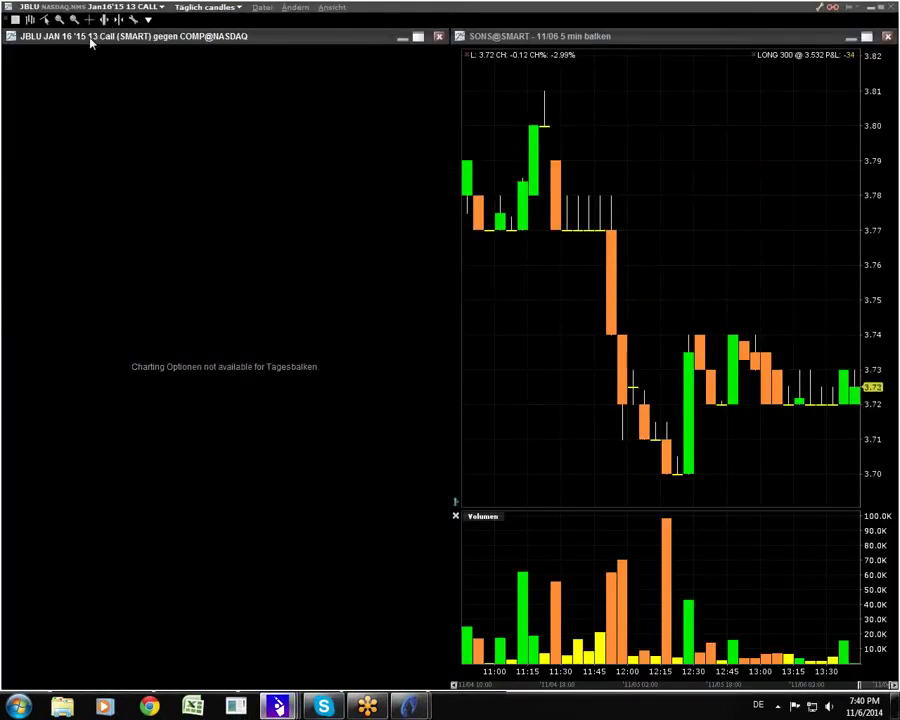
pyautogui.click(205, 7)
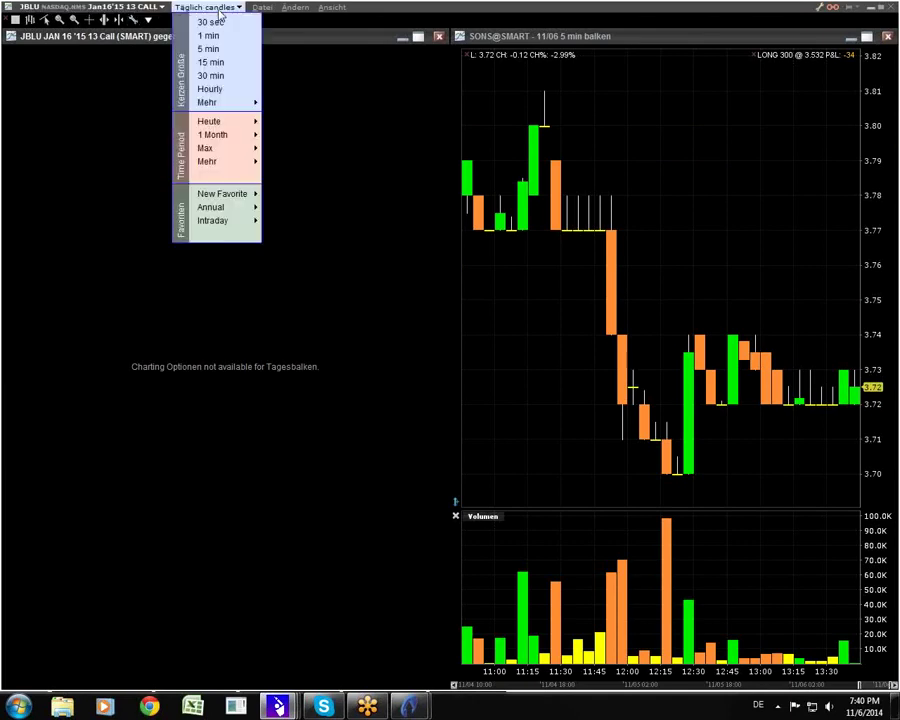
pyautogui.click(208, 76)
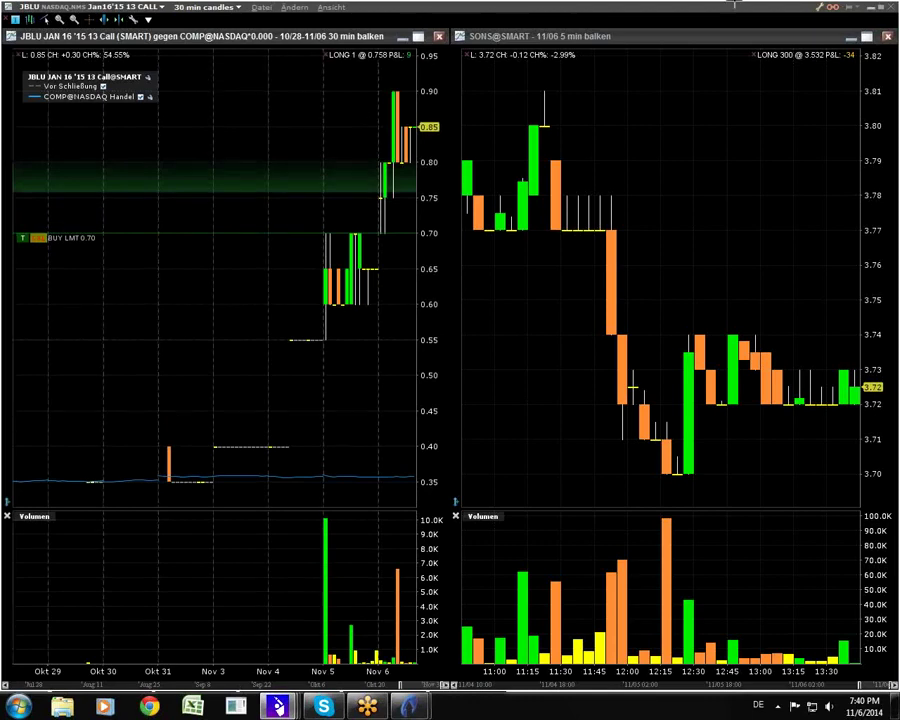
pyautogui.click(879, 9)
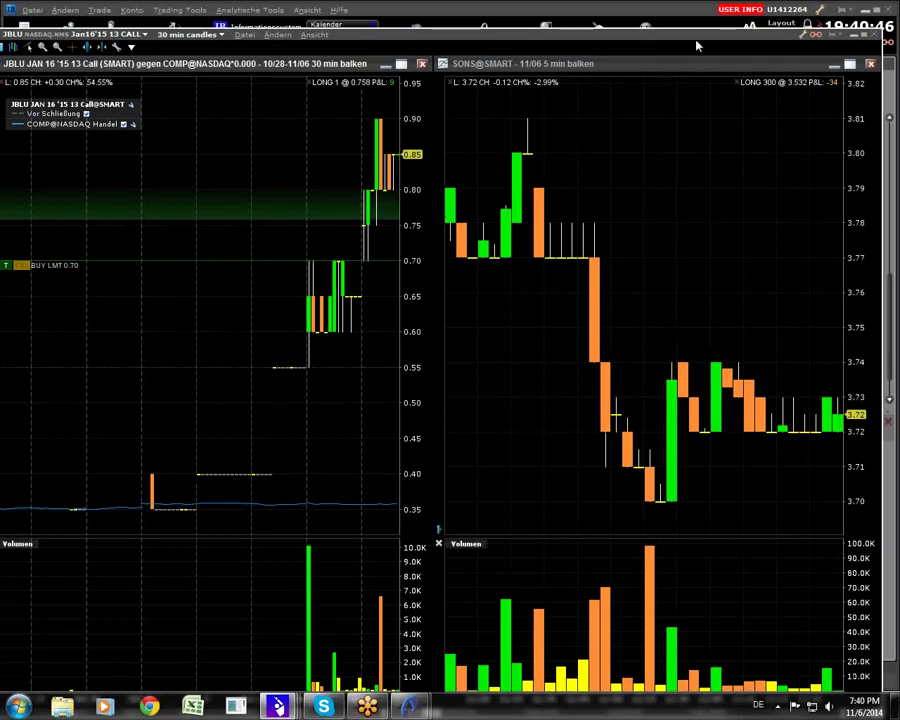
pyautogui.click(531, 8)
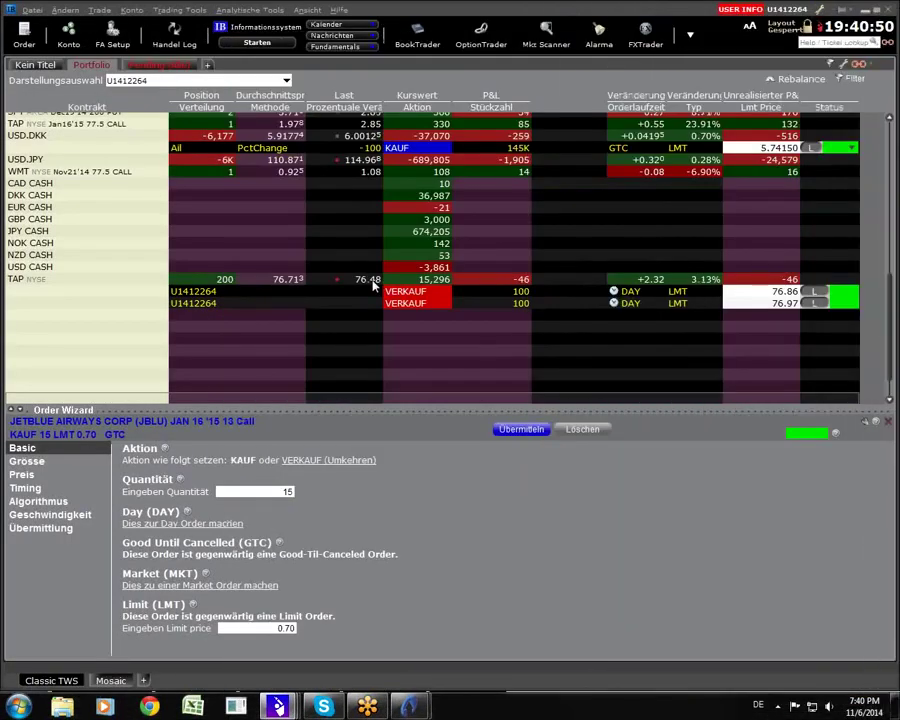
pyautogui.scroll(4, 255, 165)
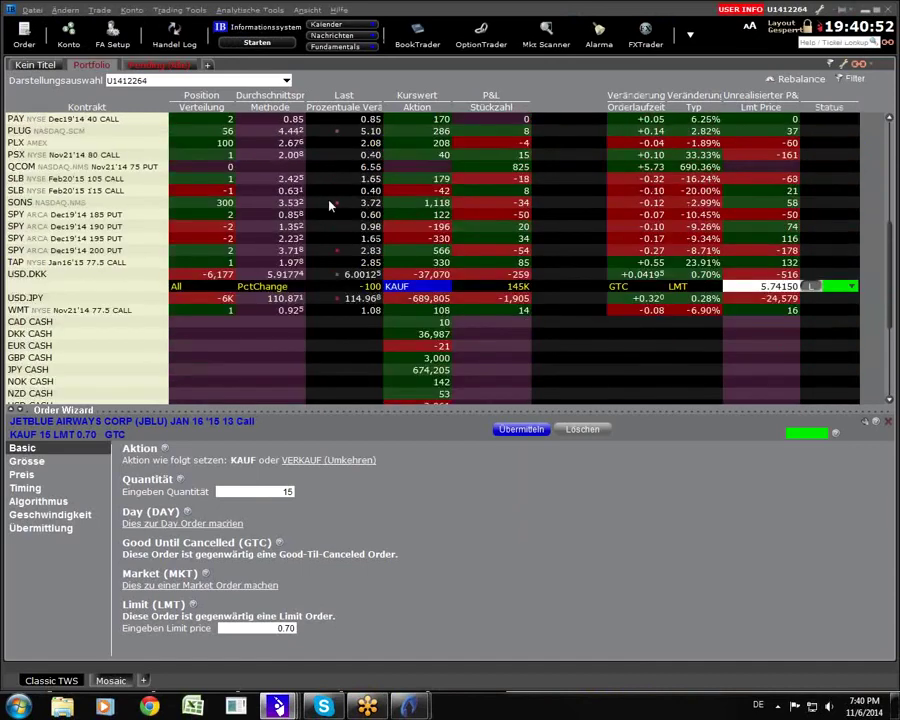
# - Close the chart window and save the current workstation settings
pyautogui.click(208, 66)
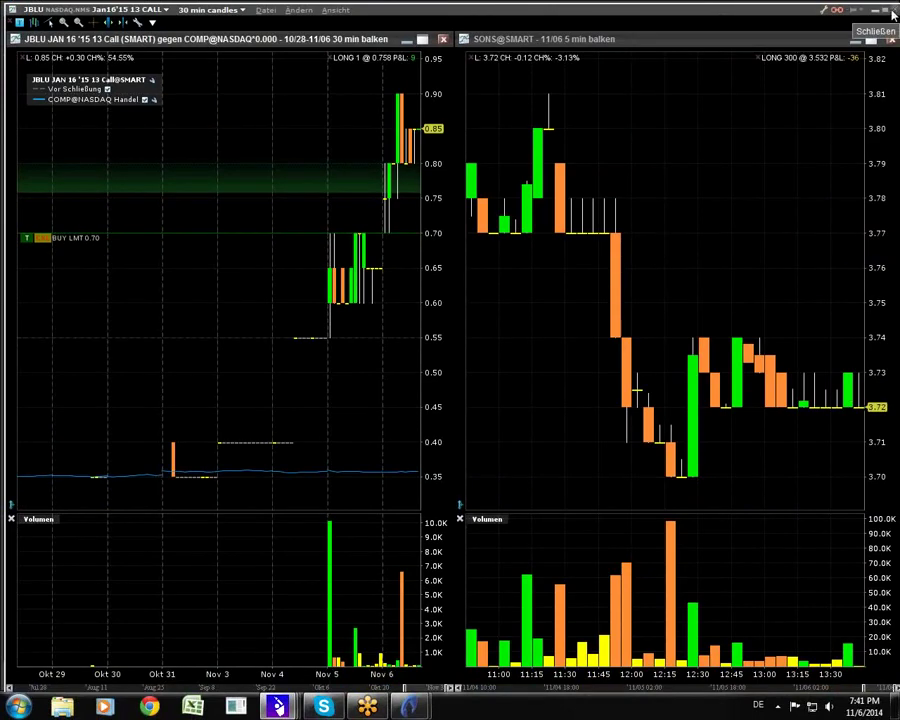
pyautogui.click(893, 13)
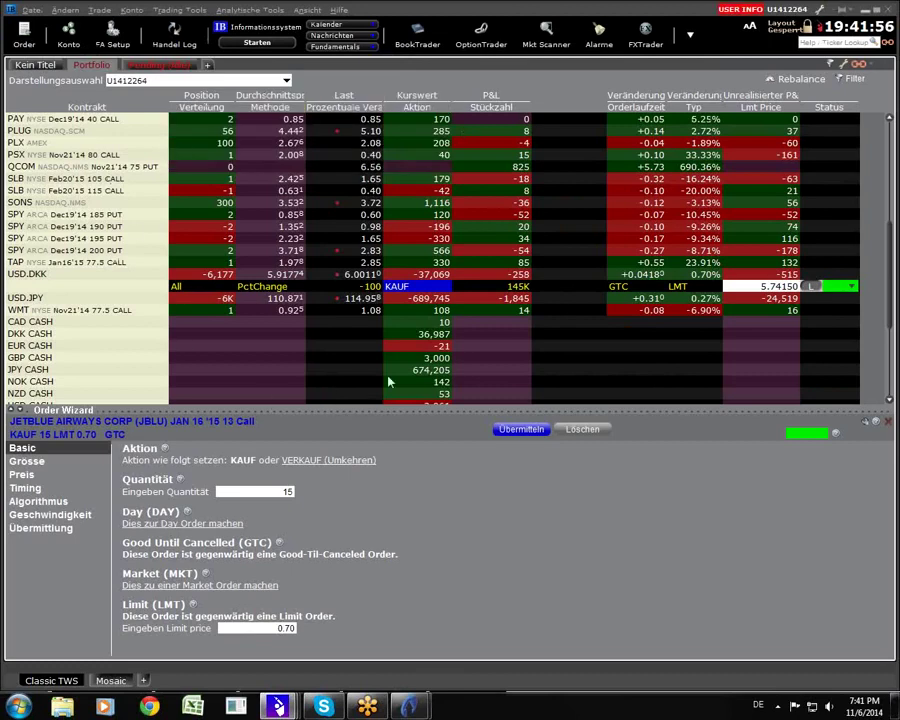
pyautogui.click(32, 9)
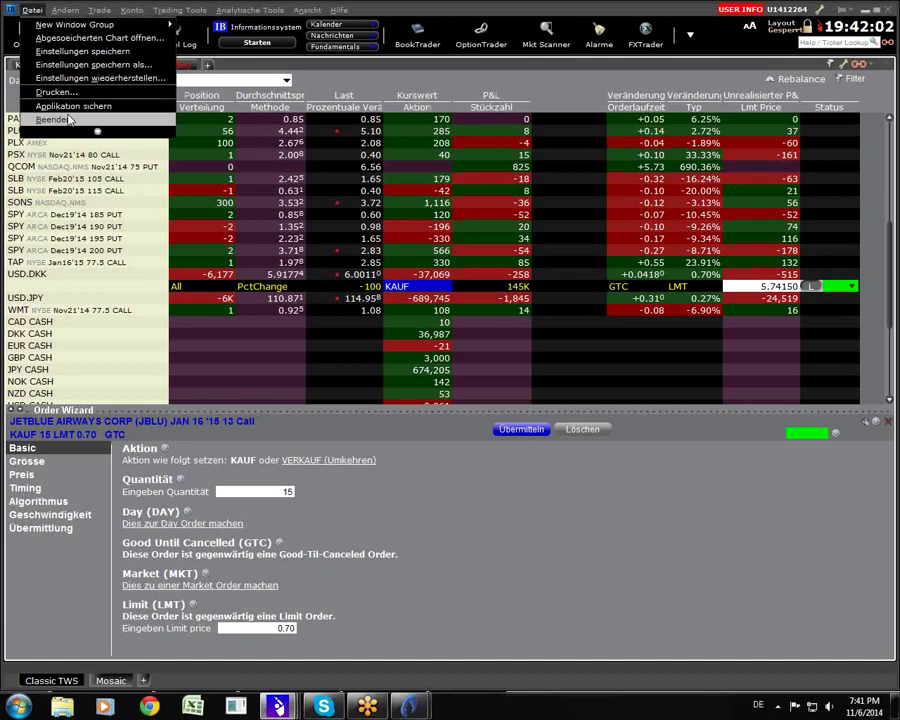
pyautogui.click(73, 49)
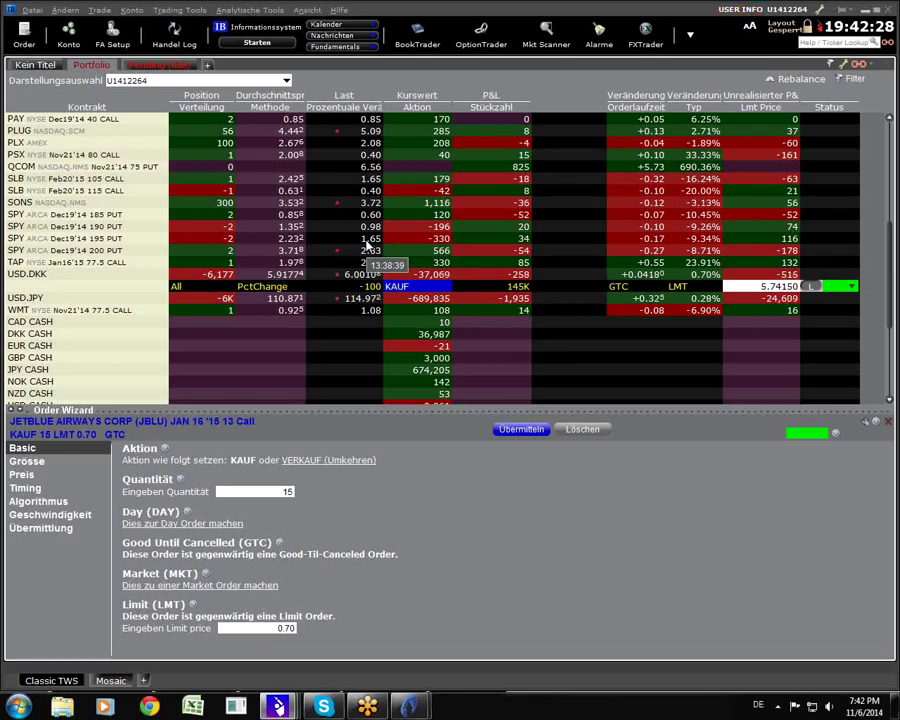
# - Open OptionTrader and maximize its window
pyautogui.click(481, 47)
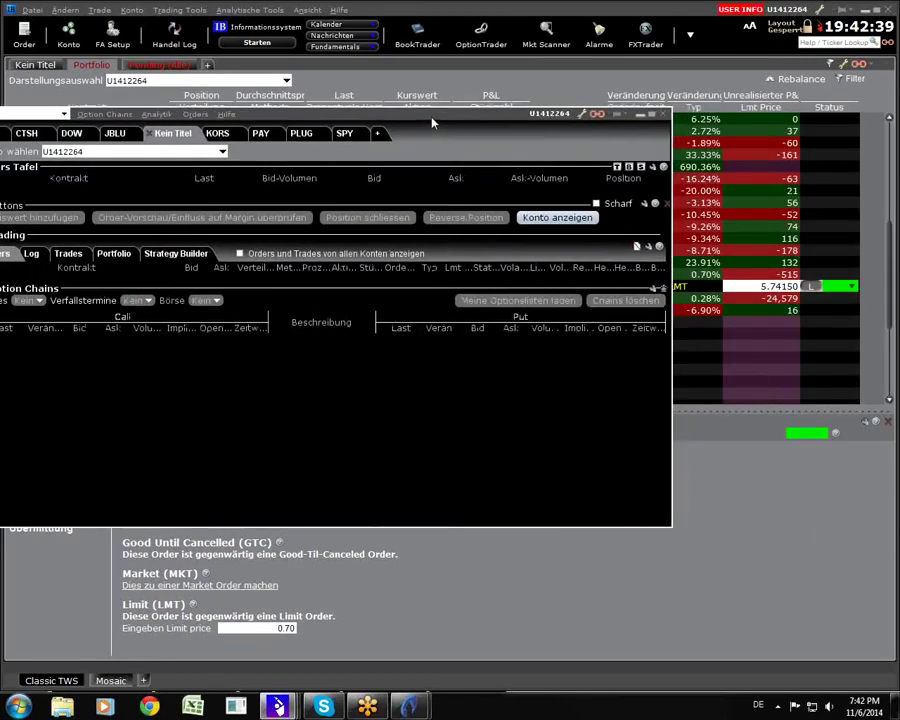
pyautogui.moveTo(433, 122); pyautogui.dragTo(526, 137)
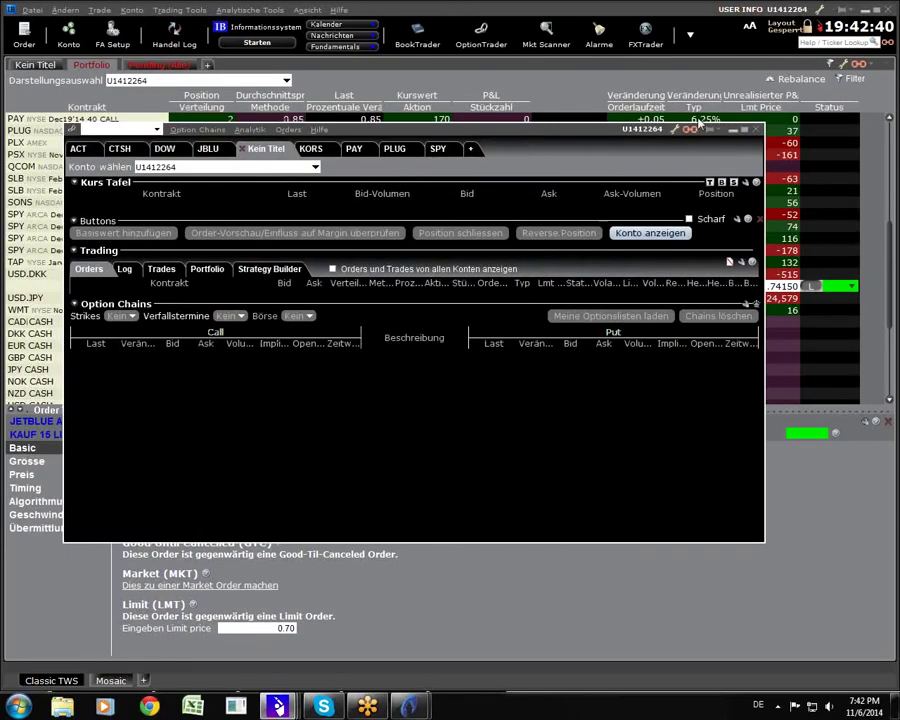
pyautogui.click(743, 131)
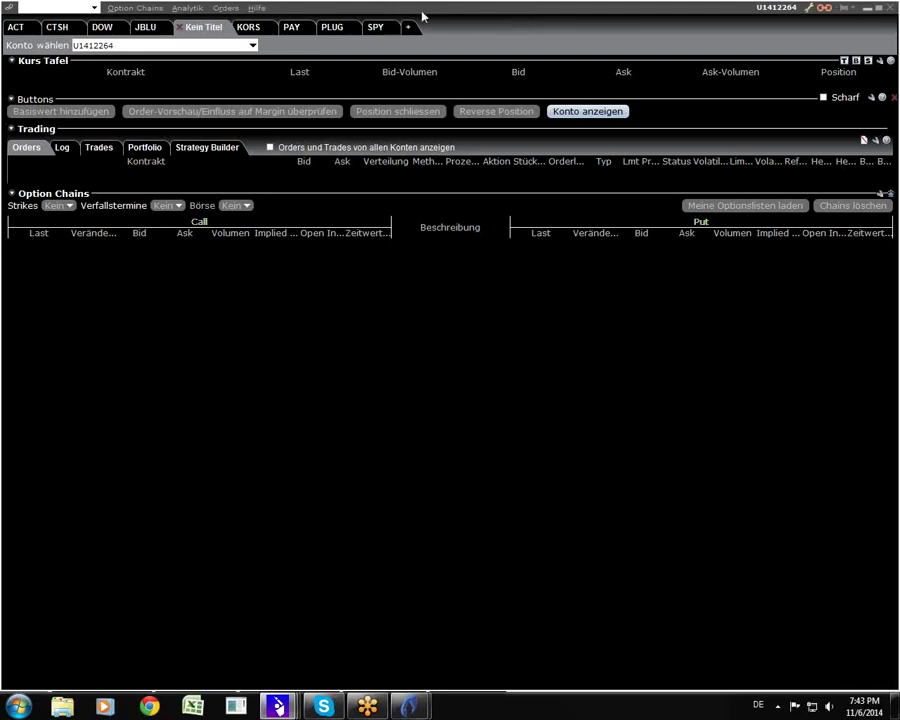
# - Delete the OptionTrader pages Kein Titel, KORS, PAY, PLUG, SPY, JBLU, DOW and CTSH, keeping only ACT
pyautogui.click(180, 28)
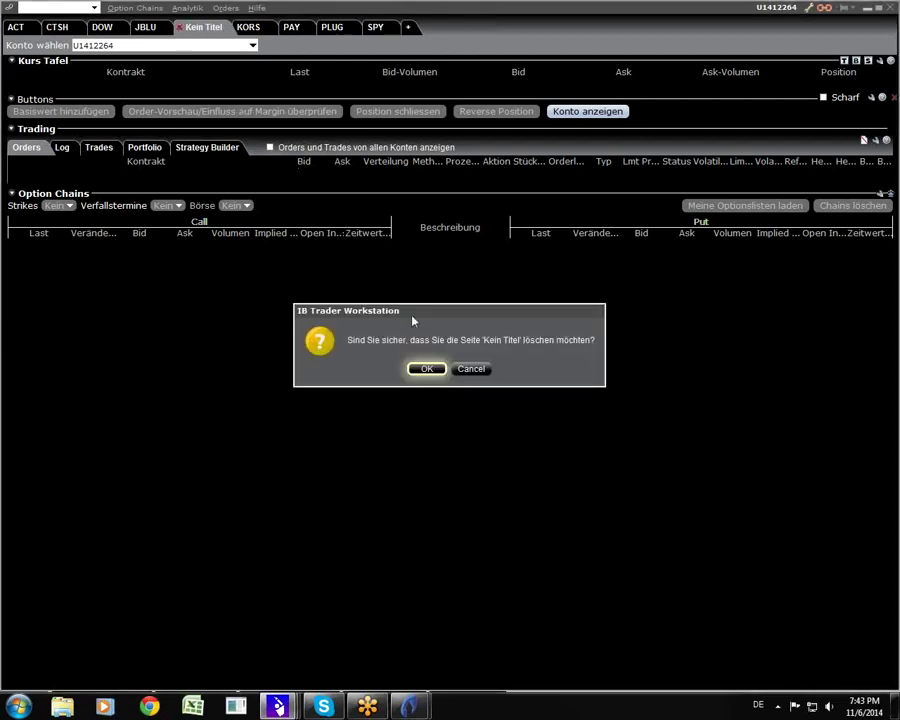
pyautogui.click(427, 369)
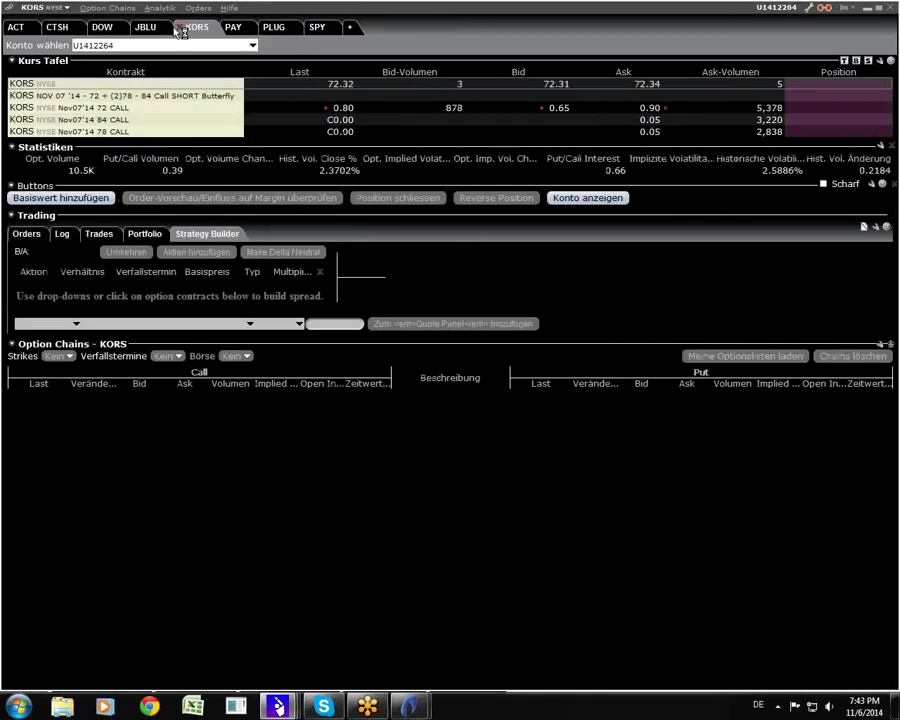
pyautogui.click(179, 27)
pyautogui.click(427, 369)
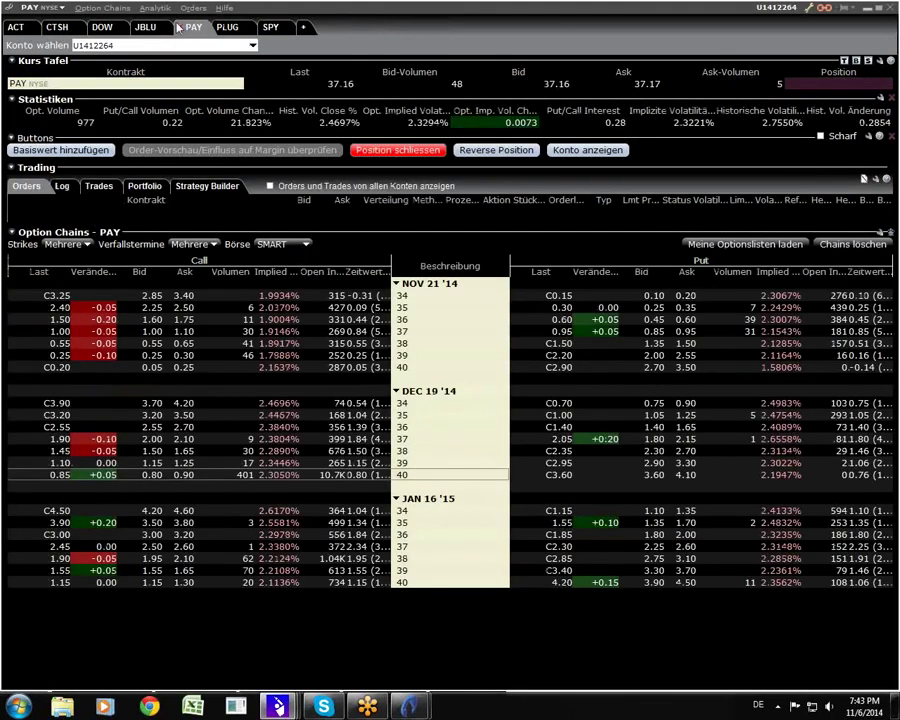
pyautogui.click(179, 27)
pyautogui.click(430, 371)
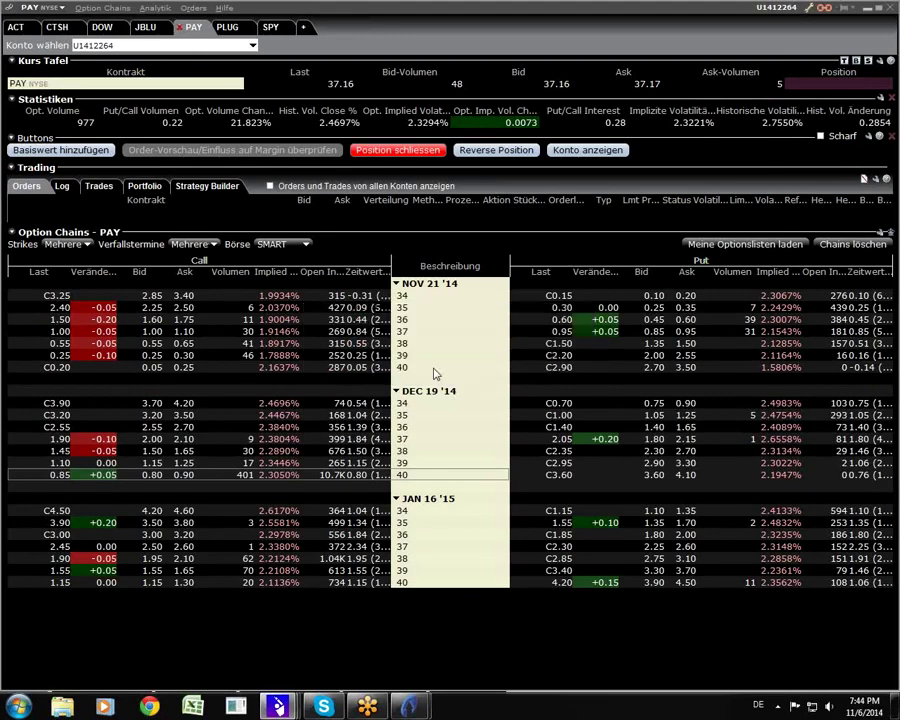
pyautogui.click(179, 27)
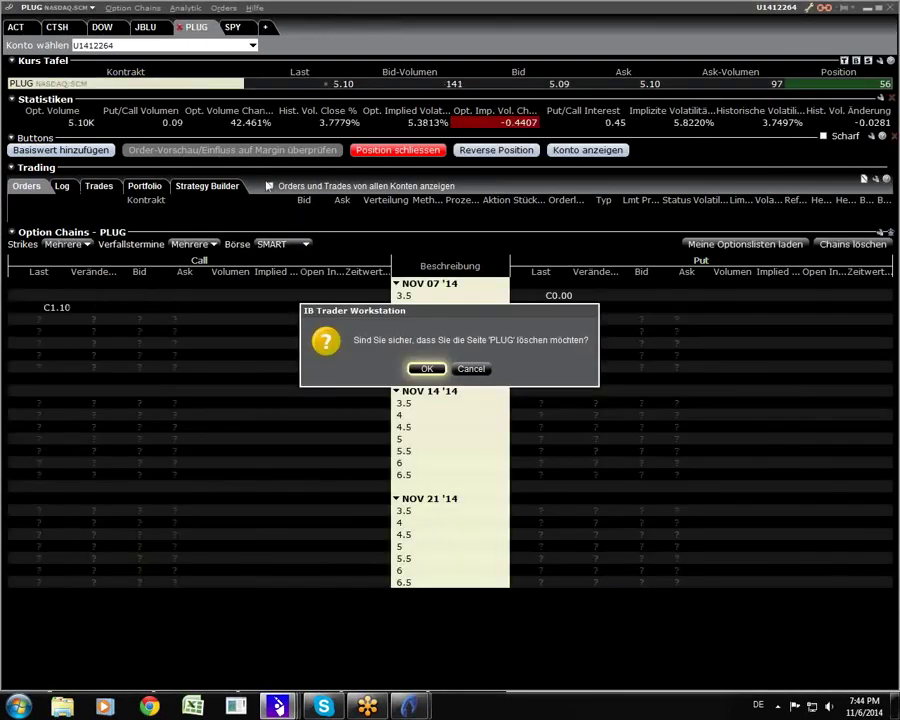
pyautogui.click(427, 369)
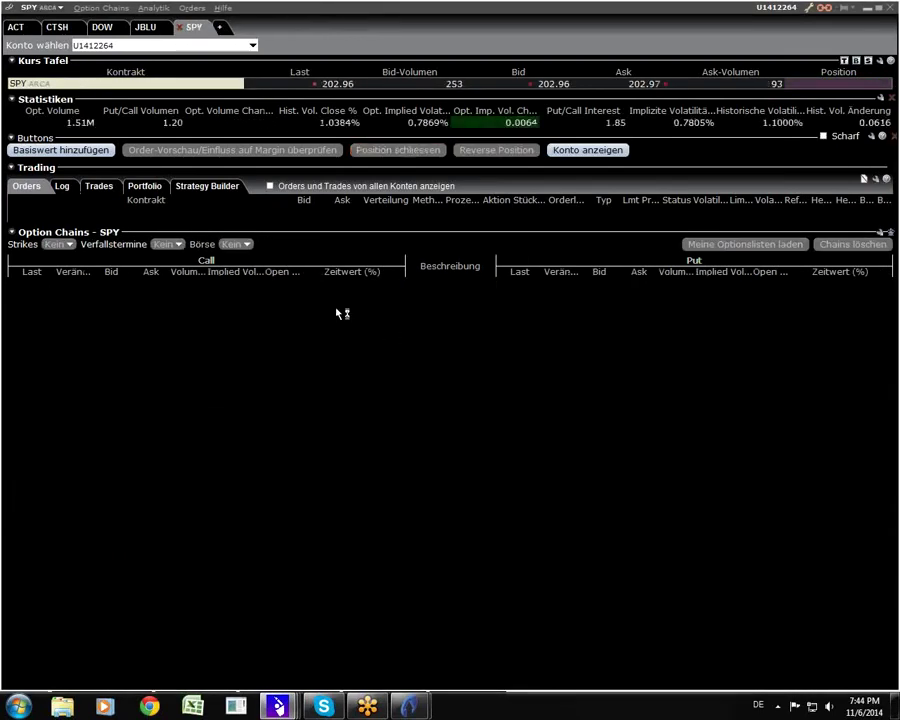
pyautogui.click(188, 28)
pyautogui.click(425, 367)
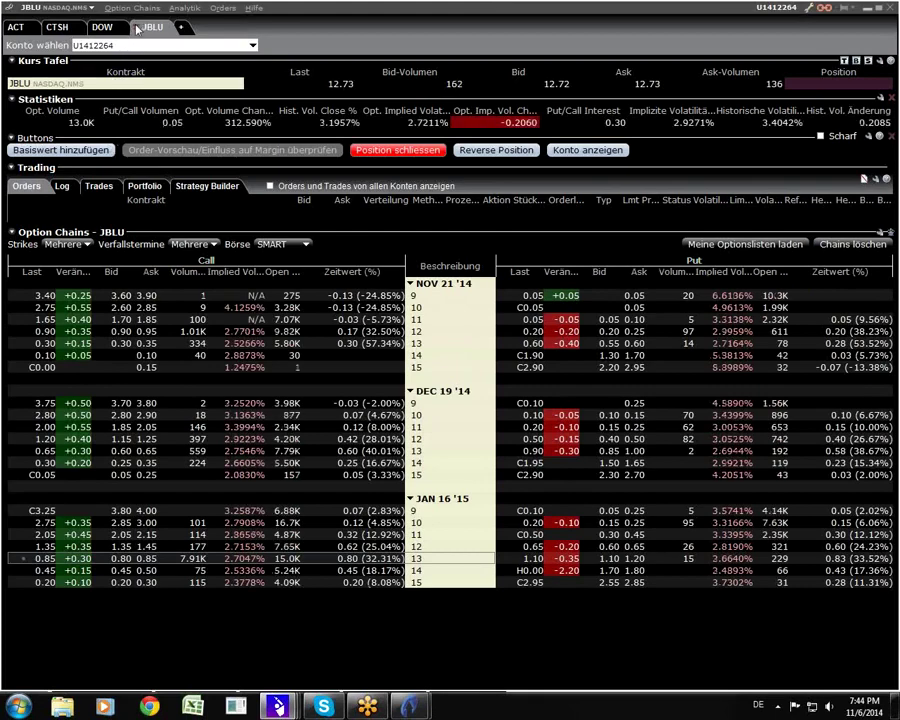
pyautogui.click(138, 30)
pyautogui.click(425, 367)
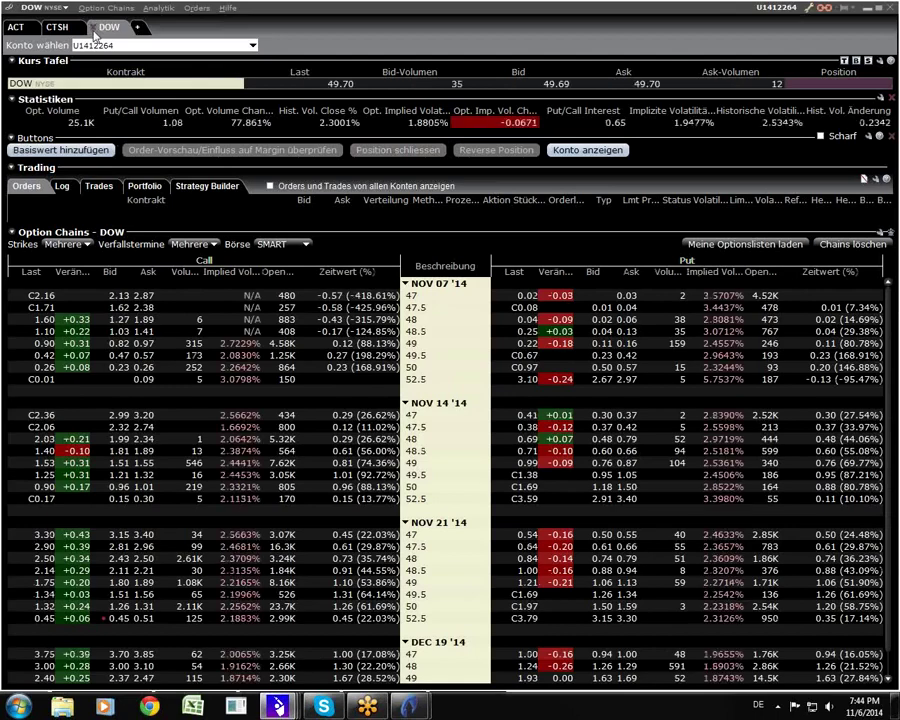
pyautogui.click(92, 30)
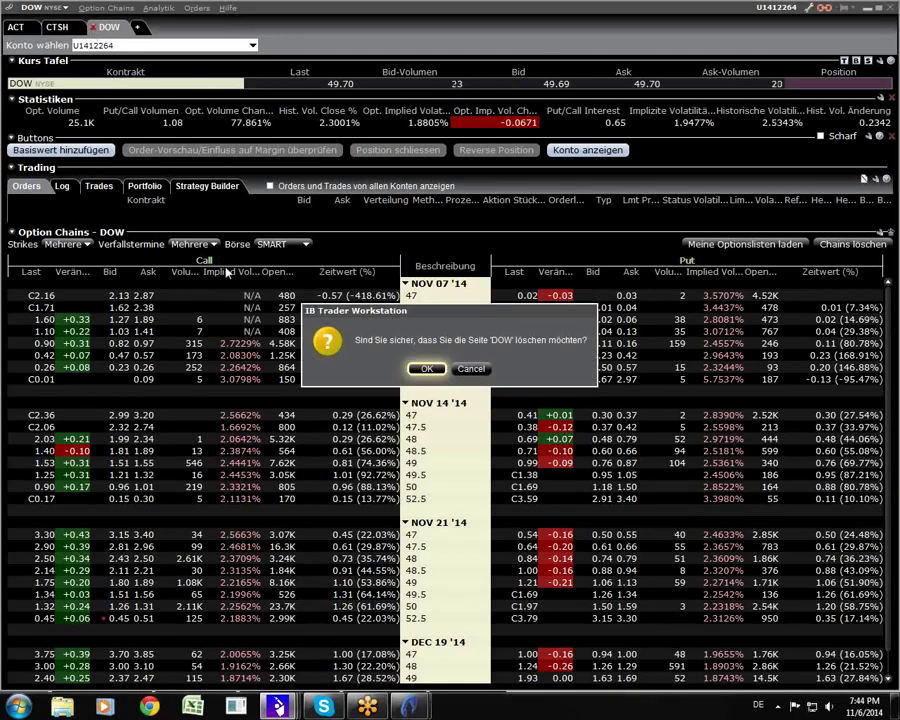
pyautogui.click(420, 368)
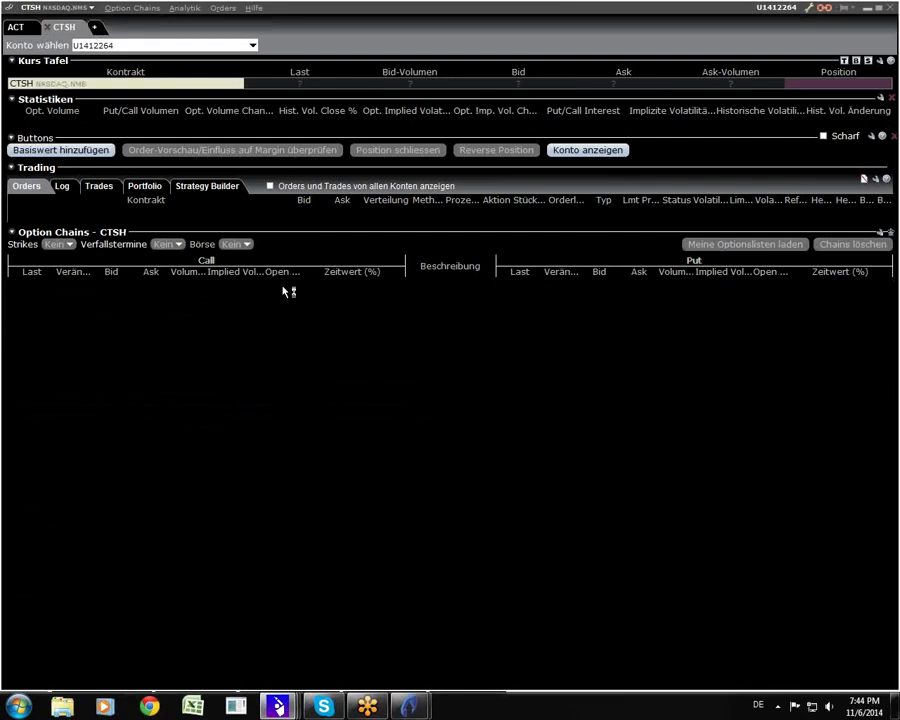
pyautogui.click(46, 27)
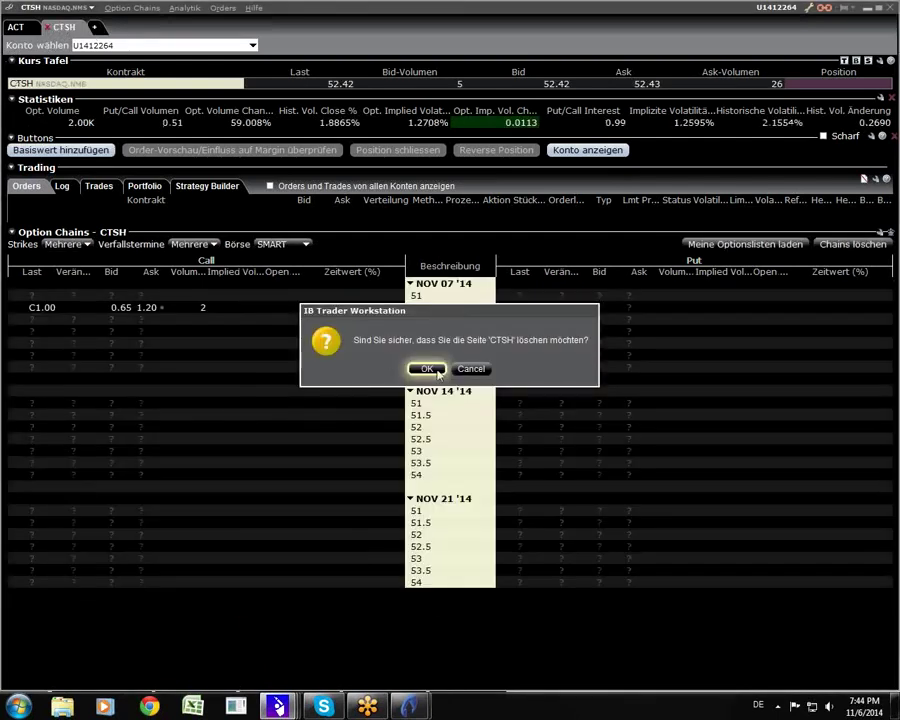
pyautogui.click(428, 369)
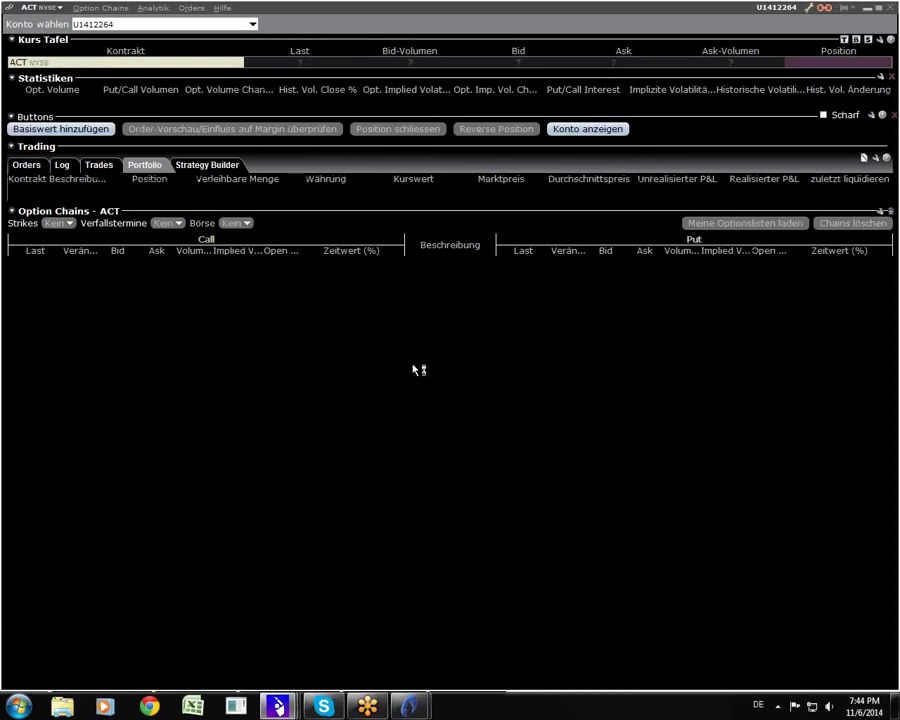
# - Add a new OptionTrader page and load the JBLU (NASDAQ.NMS) option chain into it
pyautogui.click(90, 10)
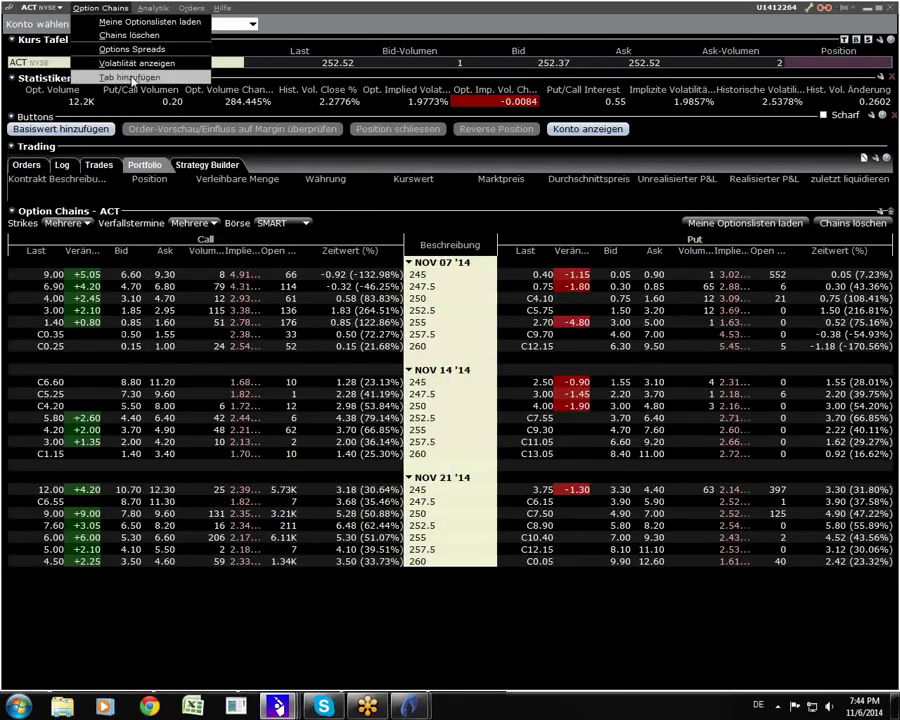
pyautogui.click(125, 77)
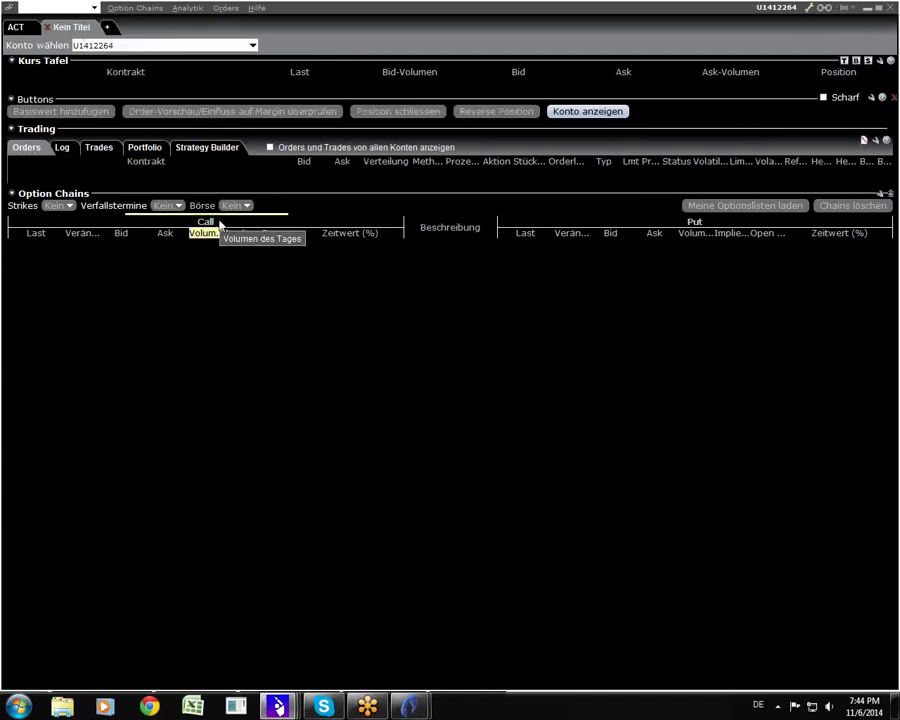
pyautogui.moveTo(219, 225)
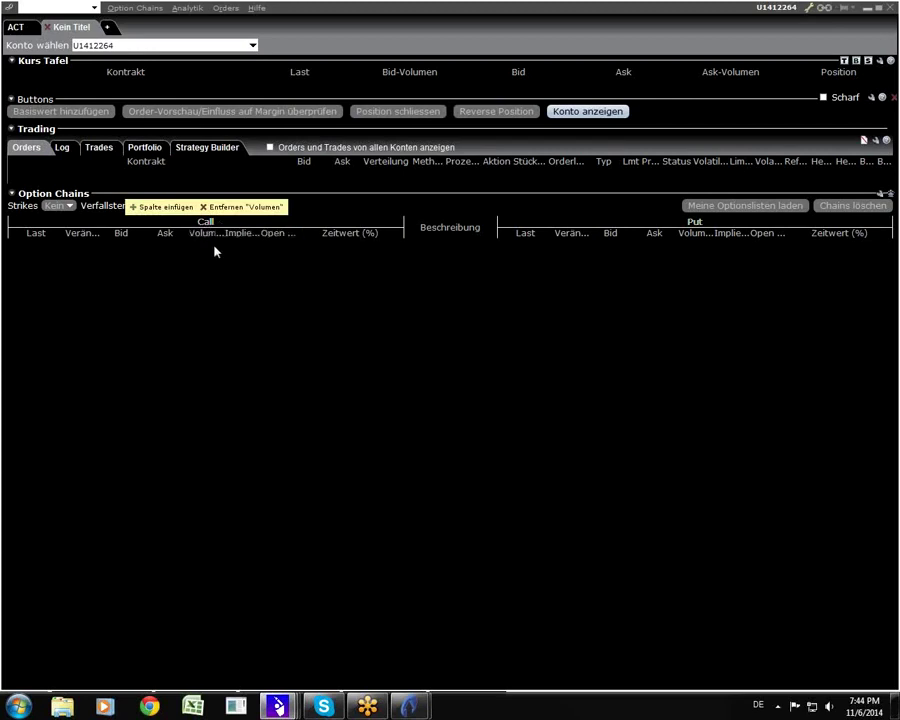
pyautogui.click(61, 8)
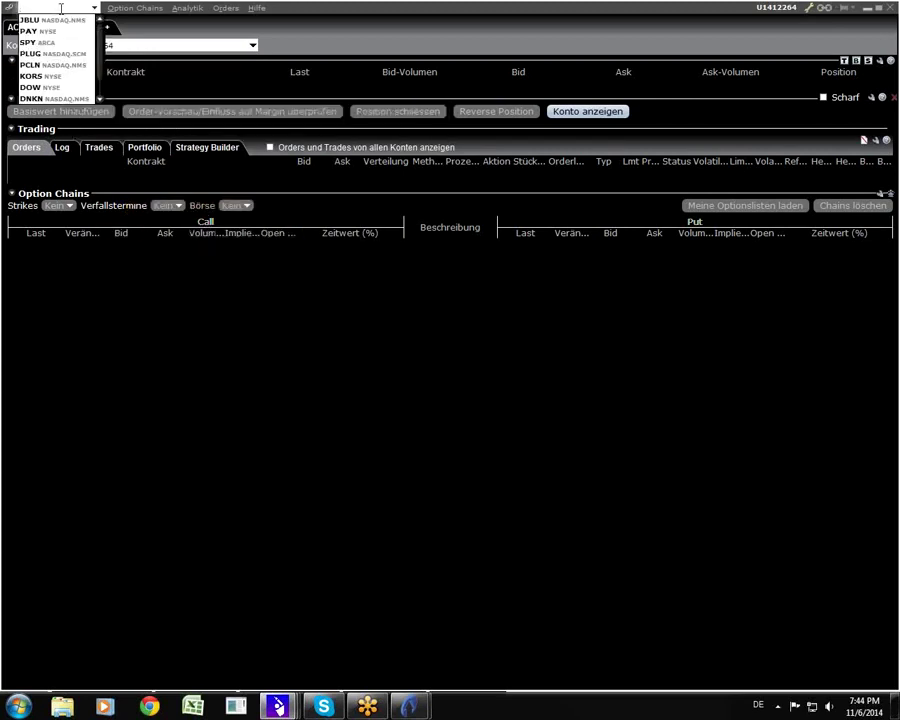
pyautogui.click(60, 20)
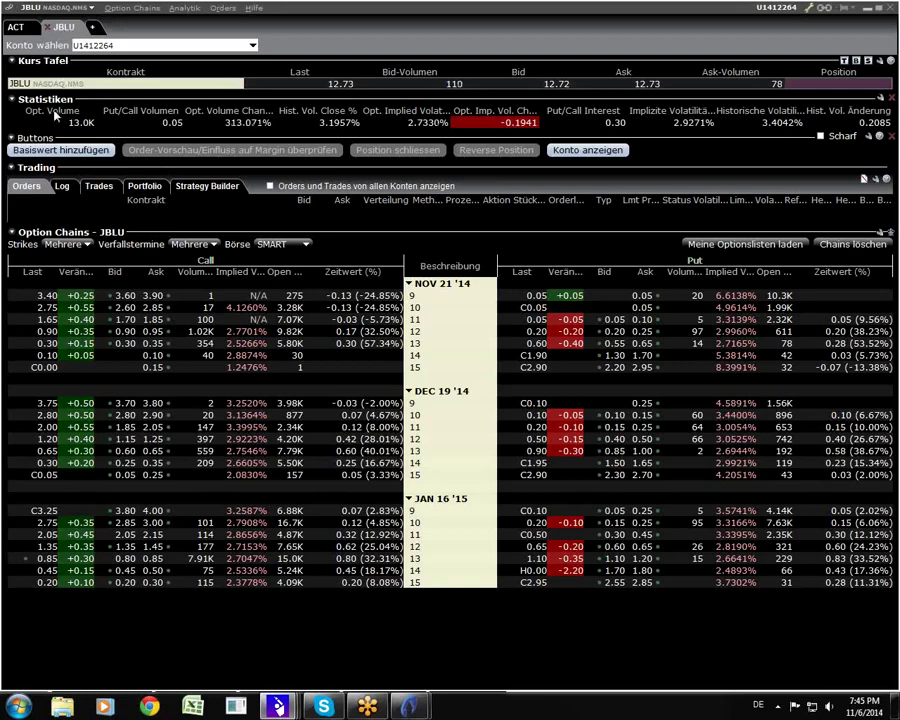
# - Review the selectable strikes and expiration dates for the JBLU option chain
pyautogui.click(88, 245)
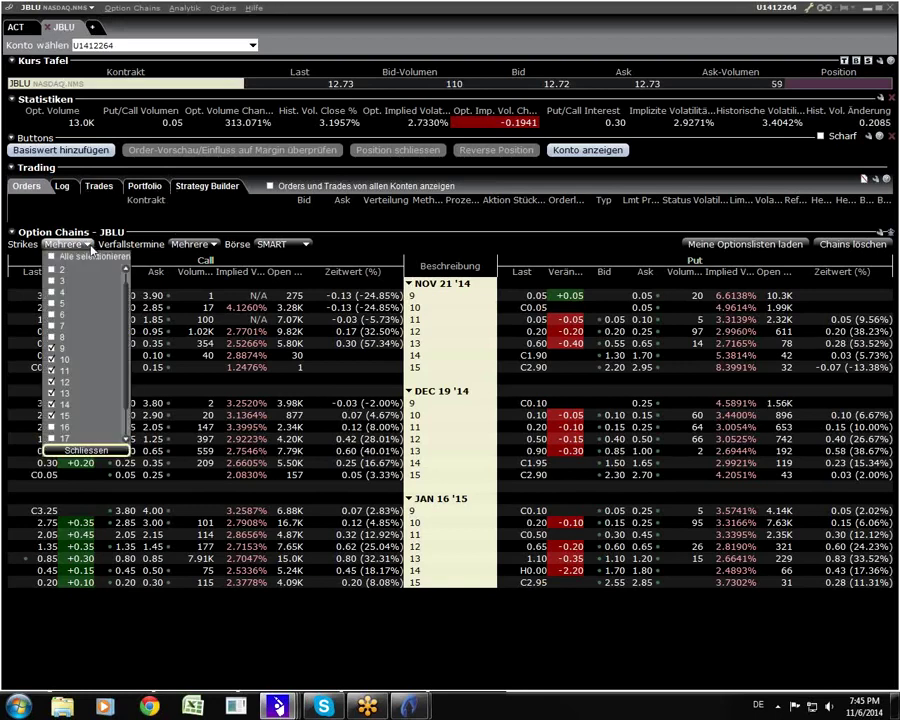
pyautogui.click(216, 245)
pyautogui.click(216, 245)
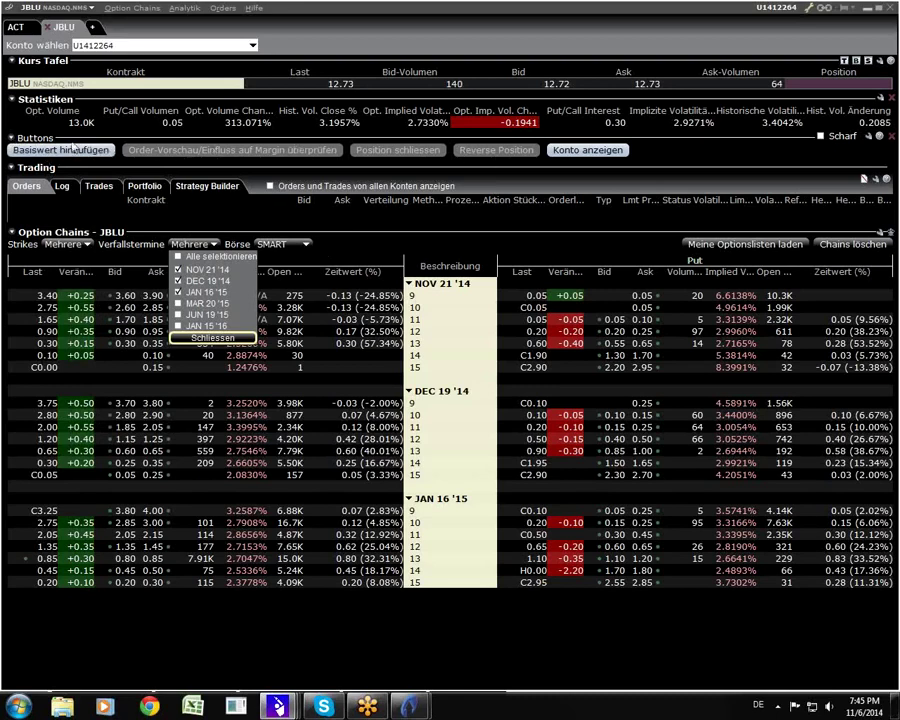
# - Remove the Buttons section from the JBLU page and widen the option implied volatility column in the statistics
pyautogui.click(892, 137)
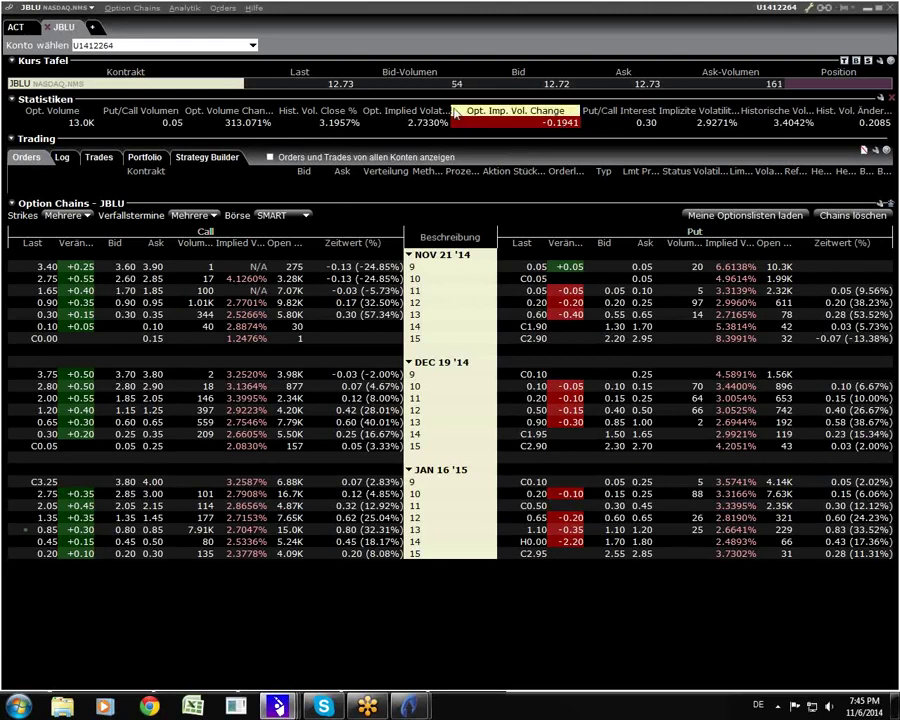
pyautogui.moveTo(452, 110); pyautogui.dragTo(464, 117)
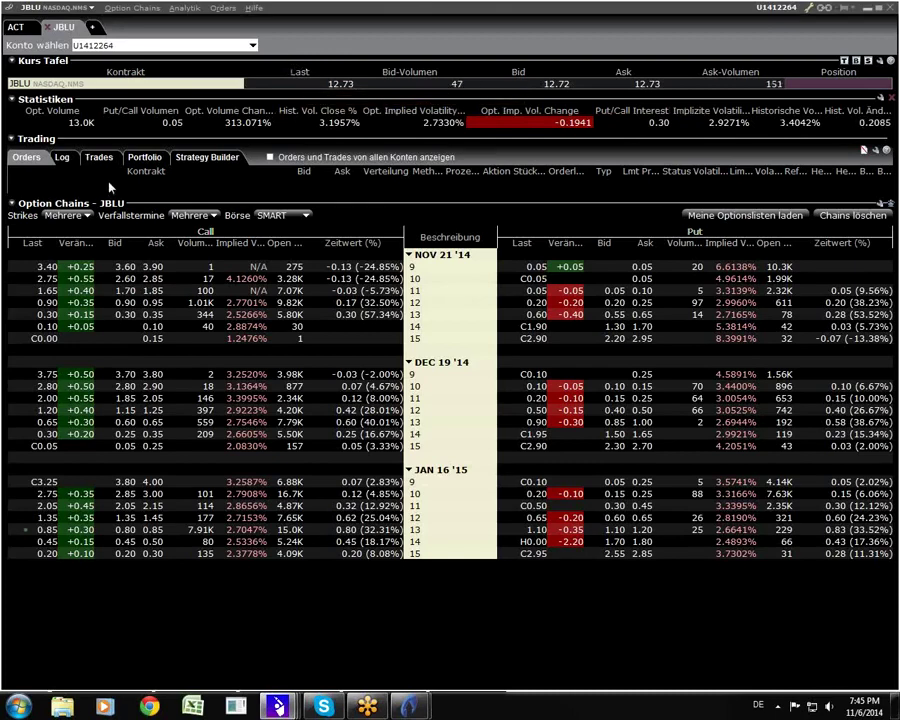
# - Check the Strategy Builder, return to the Orders view, and assign the OptionTrader window to a linking group
pyautogui.click(207, 157)
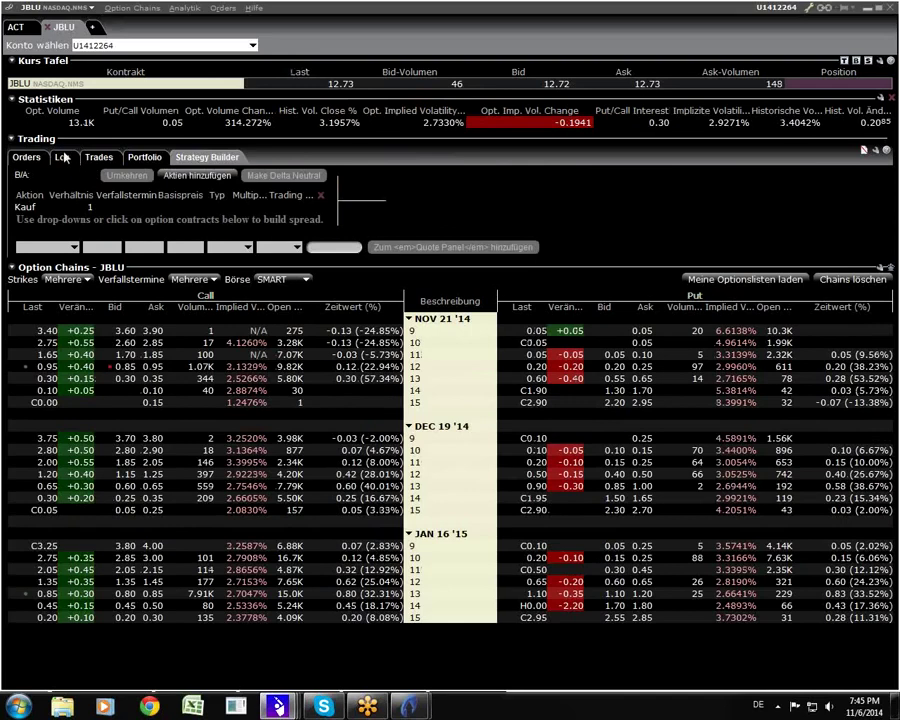
pyautogui.click(36, 158)
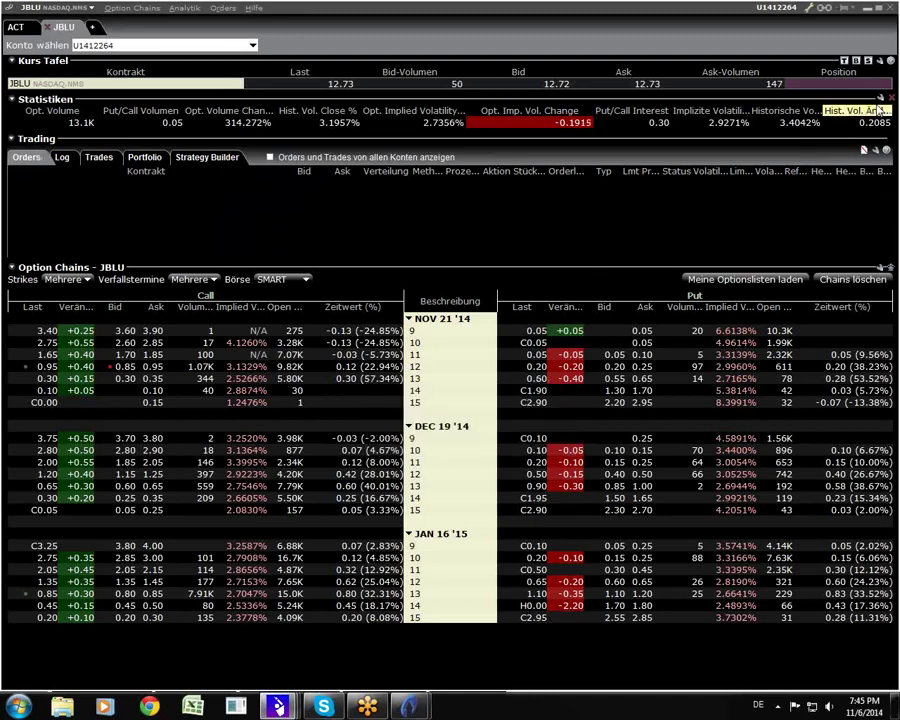
pyautogui.click(809, 7)
pyautogui.click(808, 37)
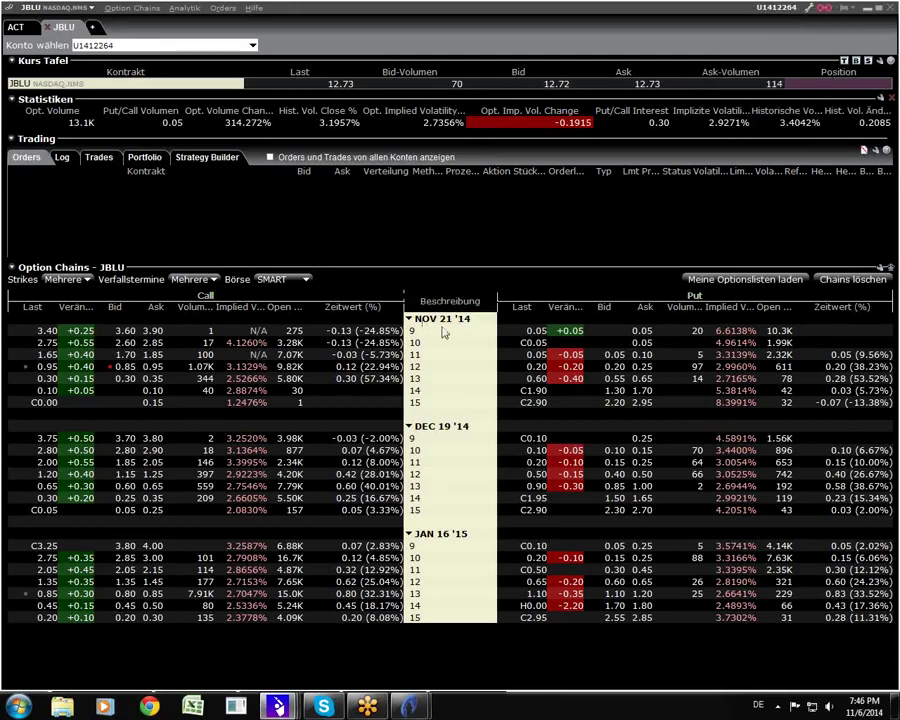
# - Create a DAY limit buy order for 1 JBLU Nov21'14 9 Call at 3.90 and open its order options
pyautogui.click(155, 330)
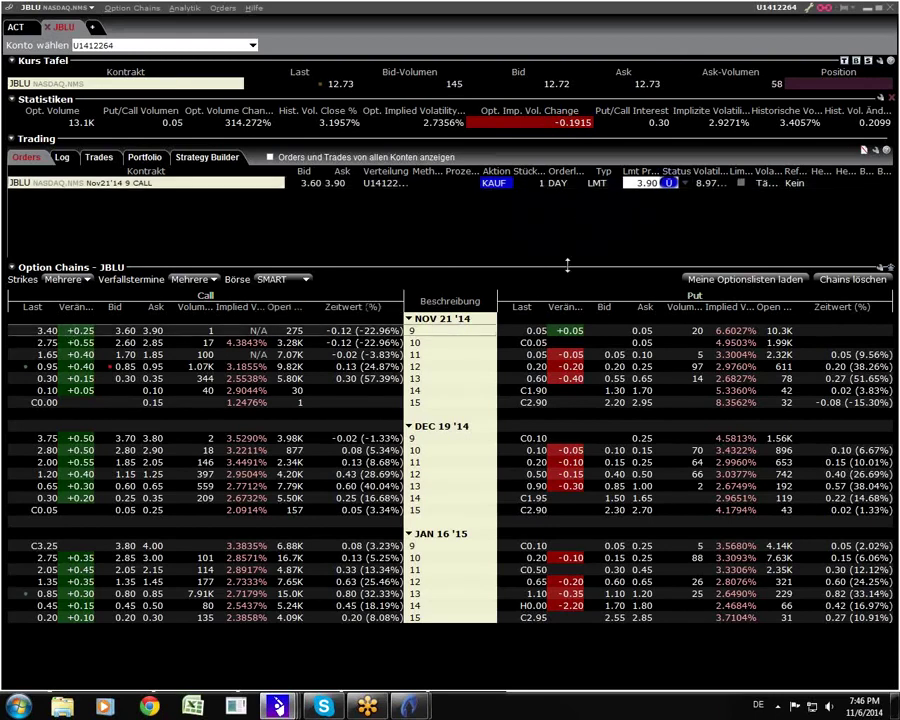
pyautogui.rightClick(310, 185)
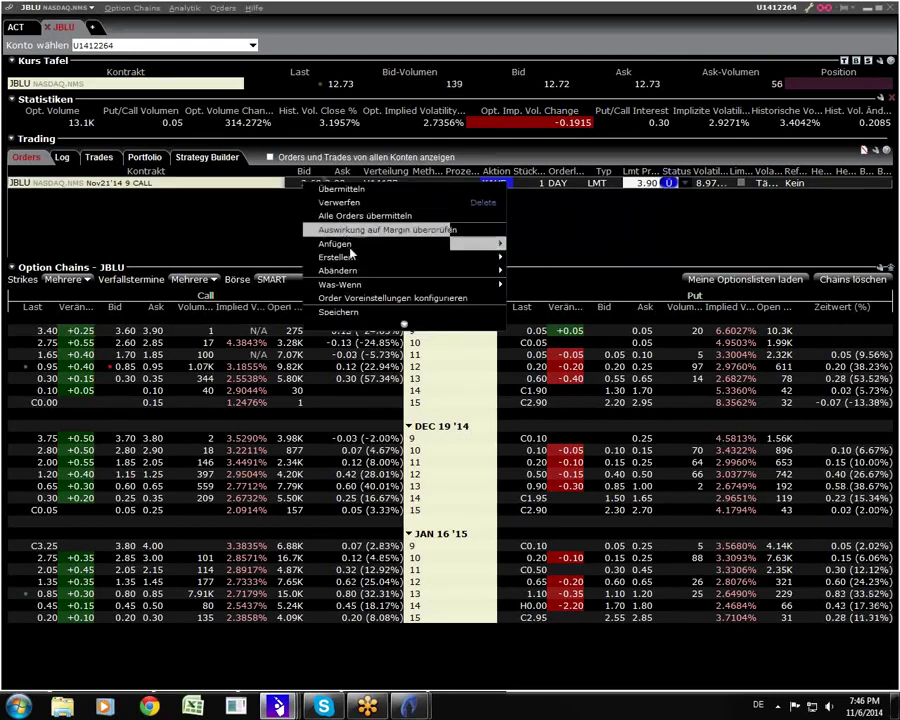